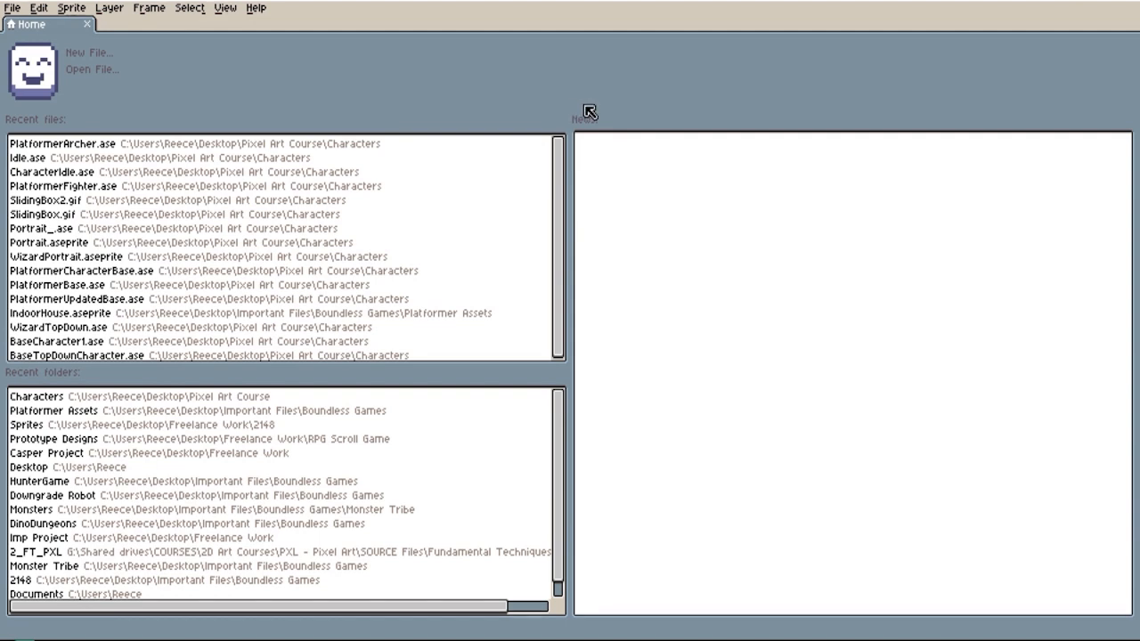
Step: Open the recent file Idle.ase and play its four-frame animation
click(37, 162)
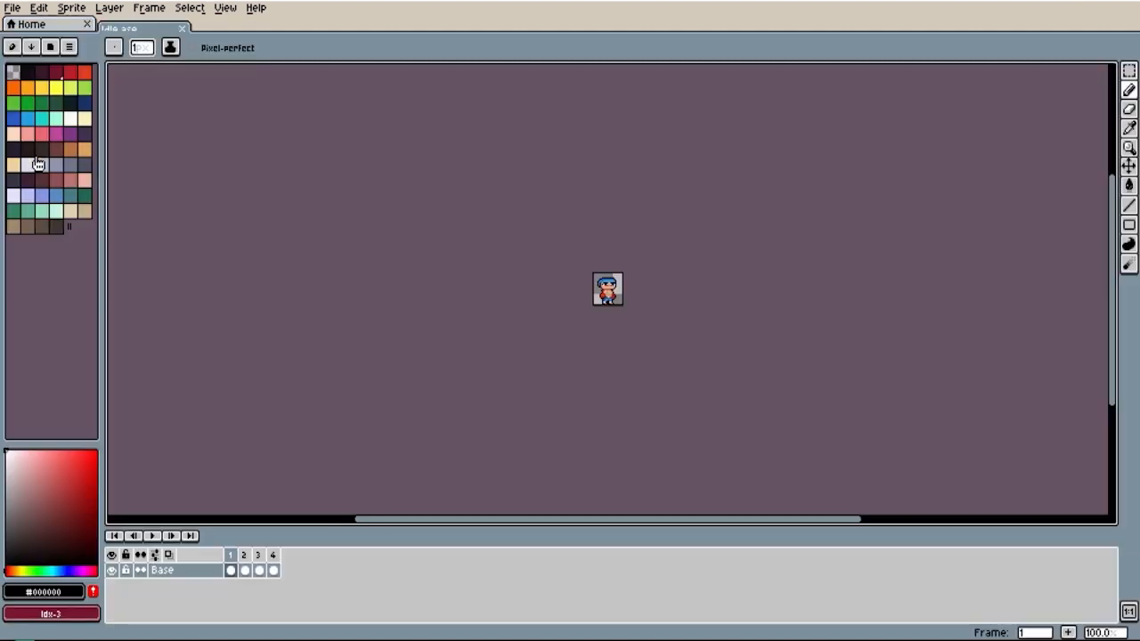
scroll(592, 280, up, 3)
scroll(807, 262, up, 2)
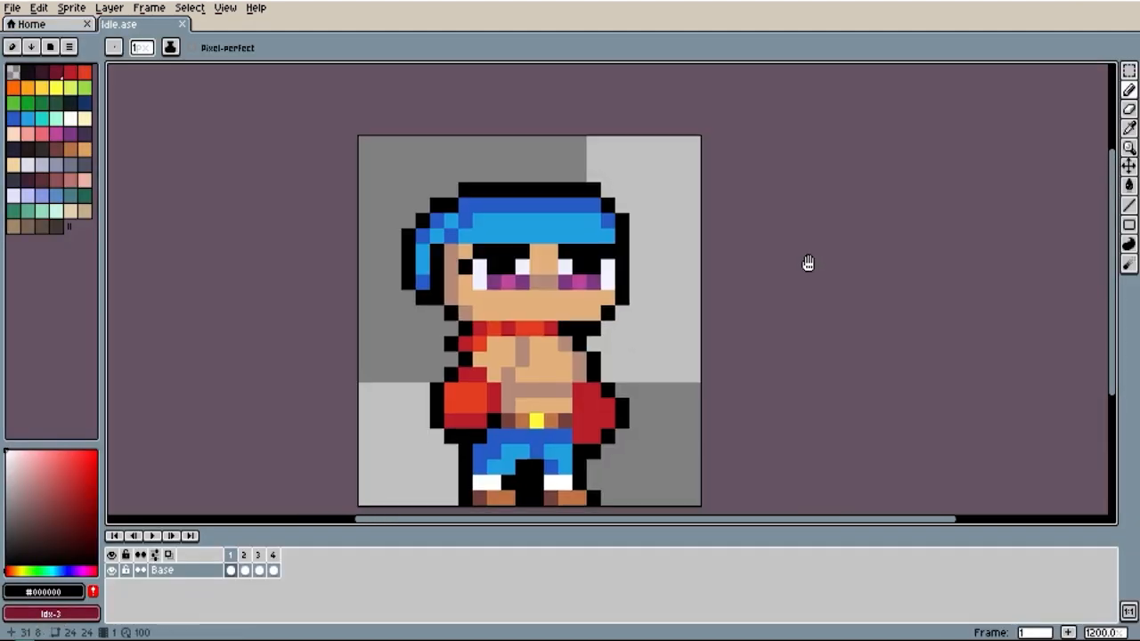
click(152, 536)
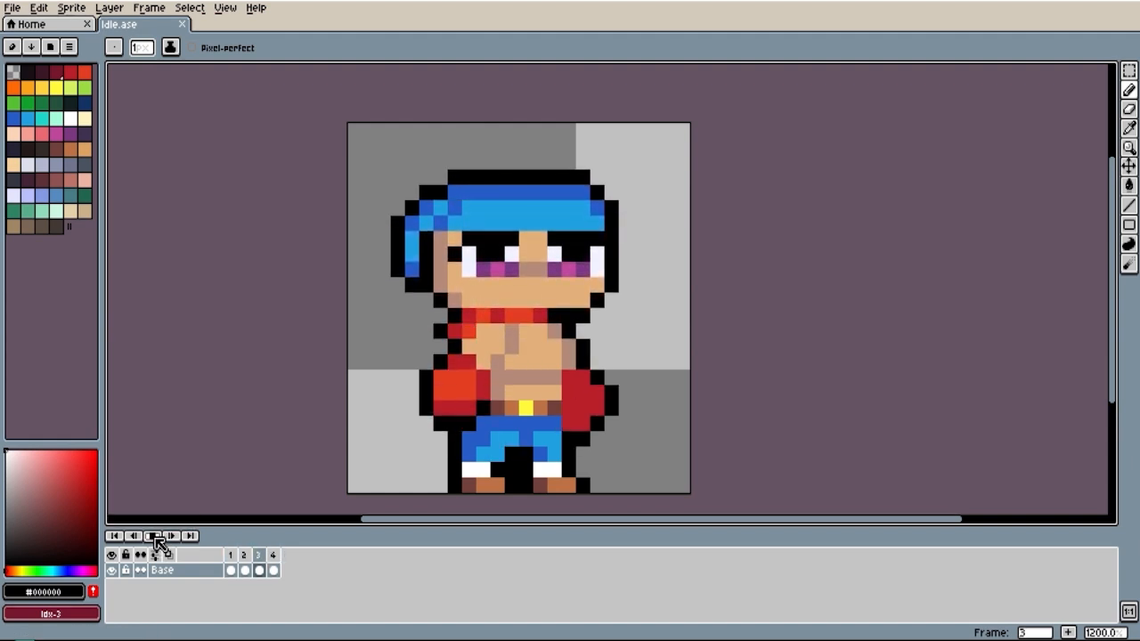
Step: Step through frames 1 to 4 individually and compare the character's head, arm and leg poses
click(231, 557)
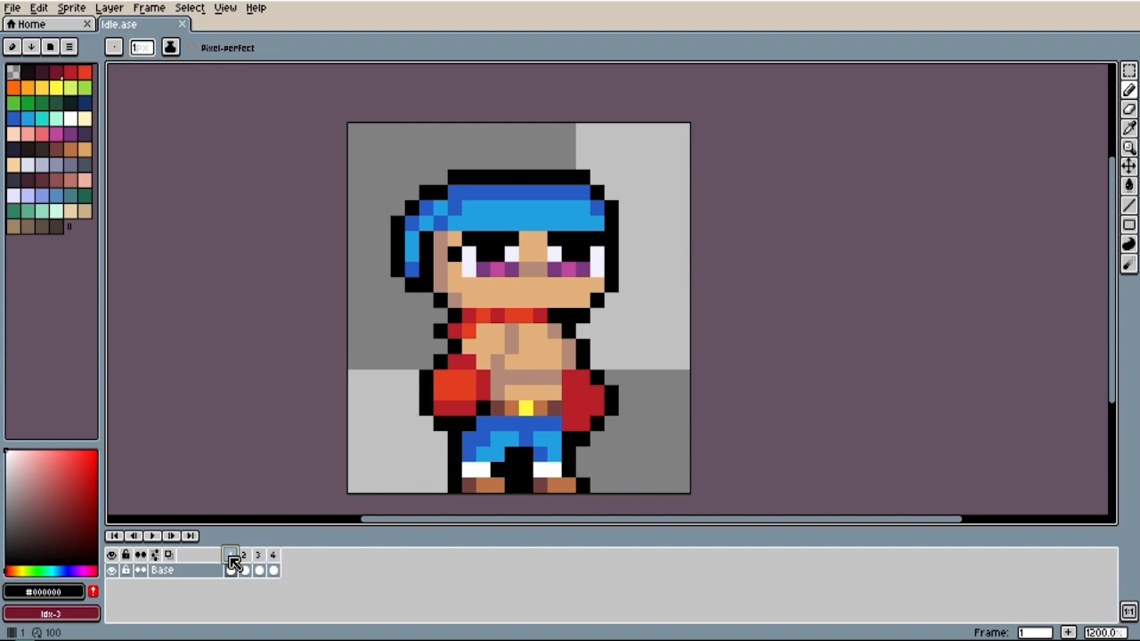
click(245, 559)
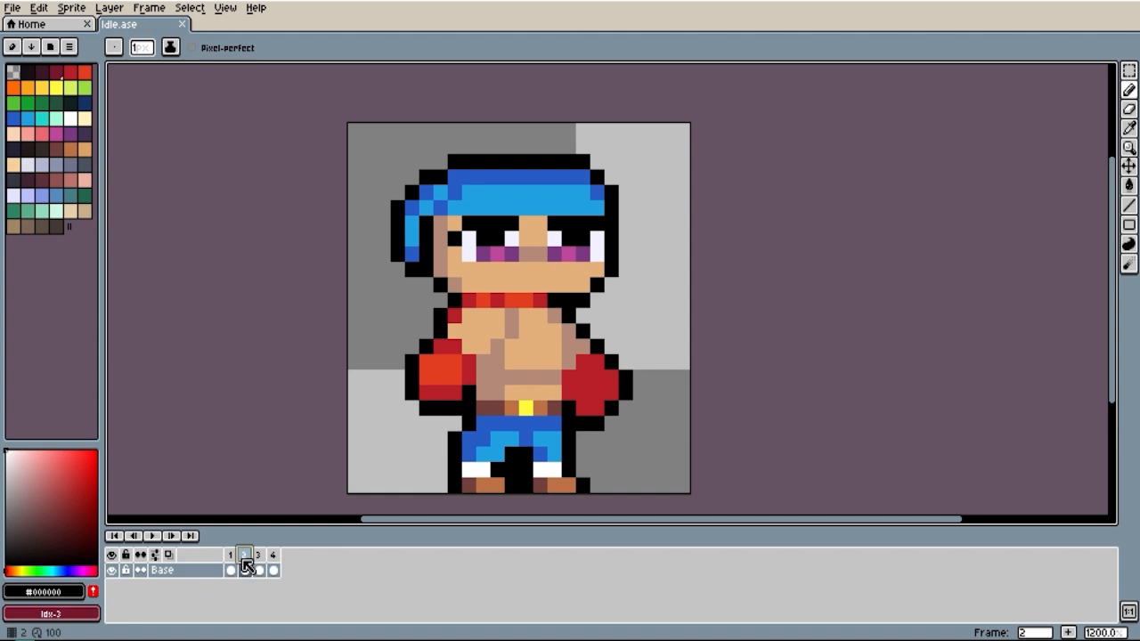
click(262, 568)
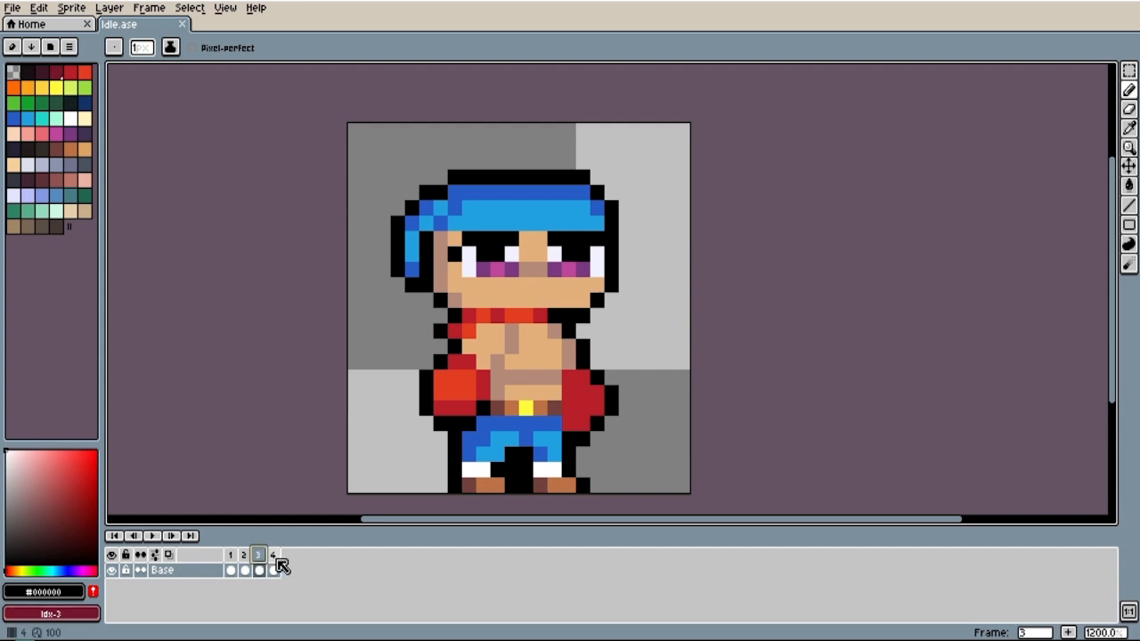
click(273, 561)
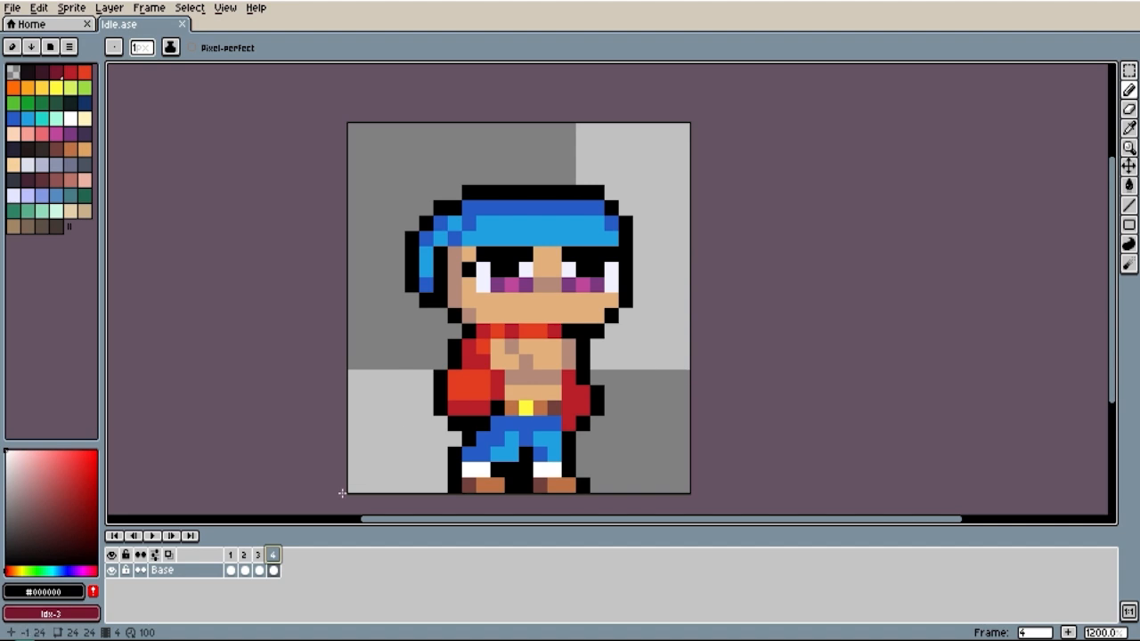
click(230, 555)
click(250, 568)
click(259, 555)
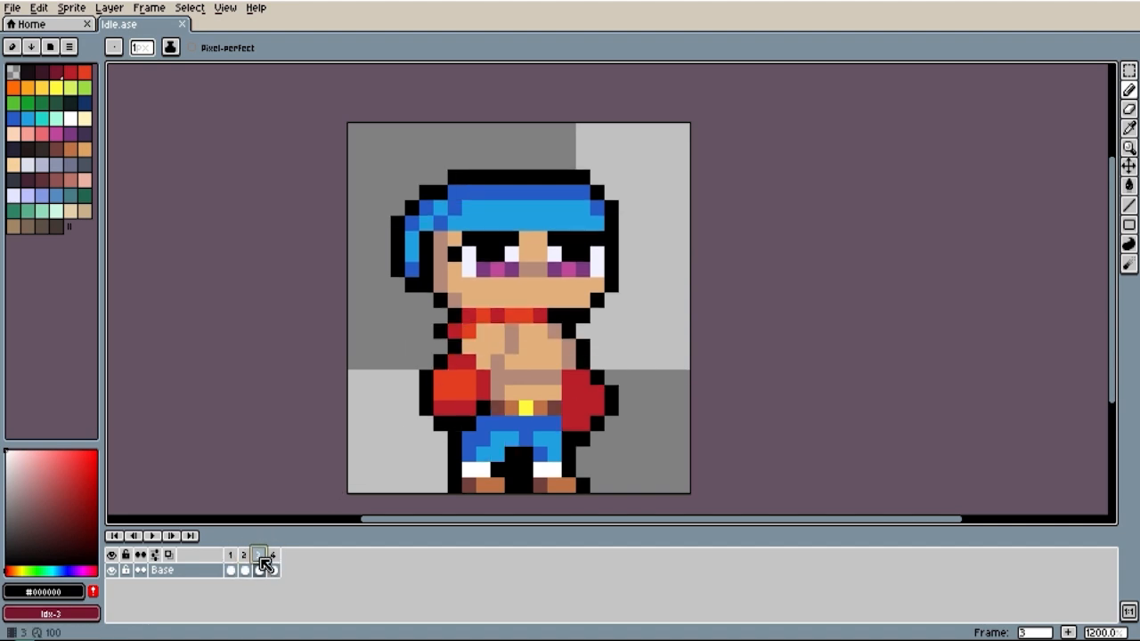
click(273, 556)
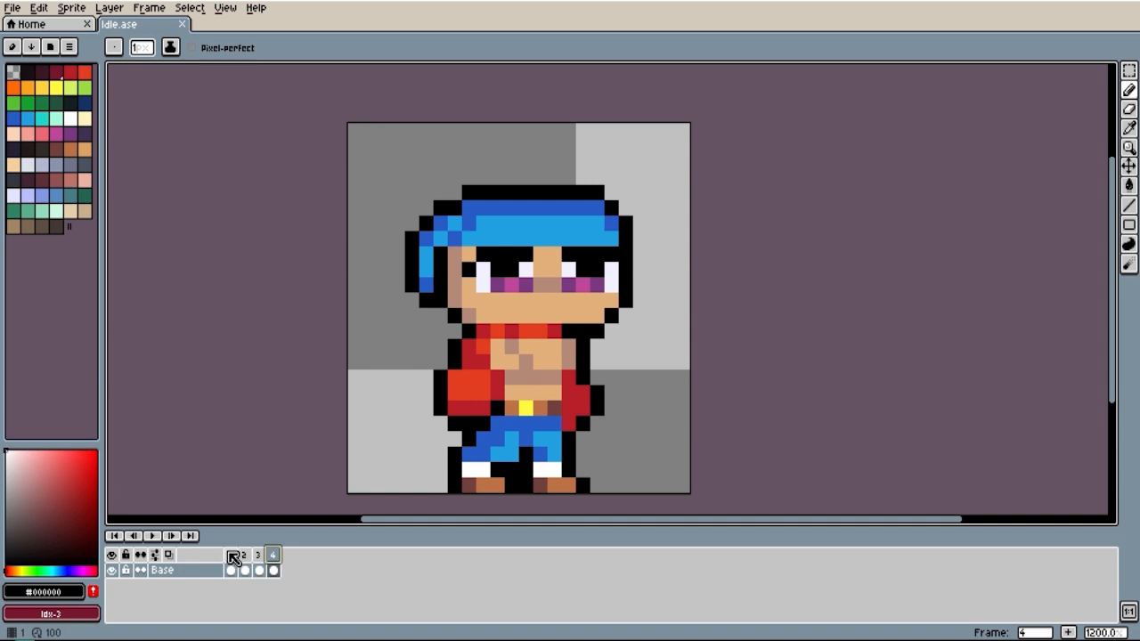
click(230, 555)
click(243, 555)
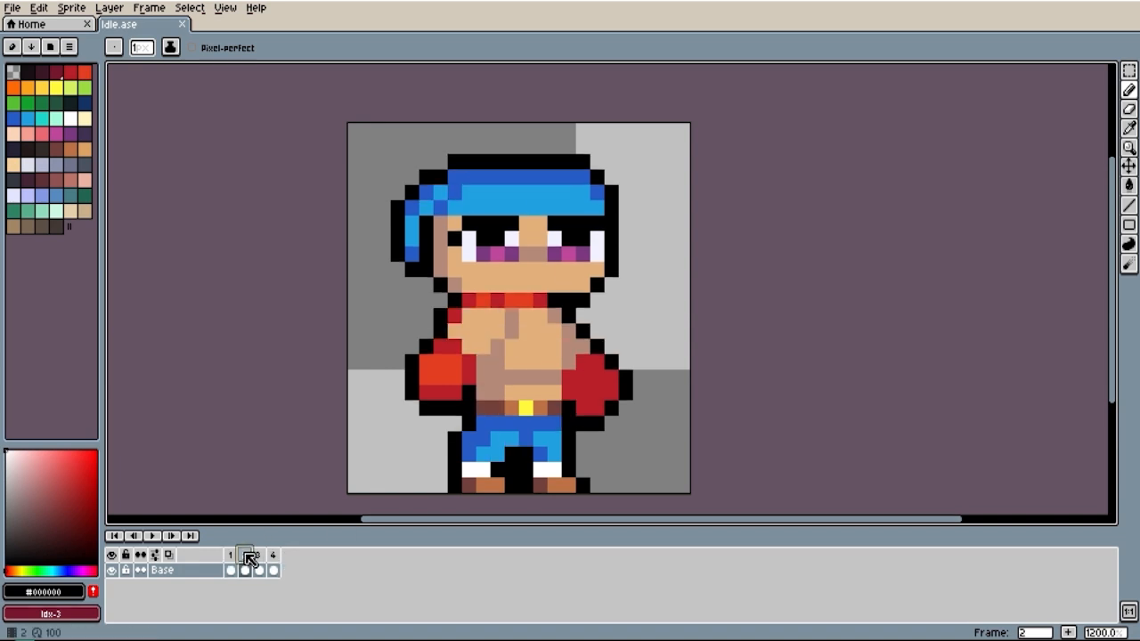
drag(653, 331, 643, 333)
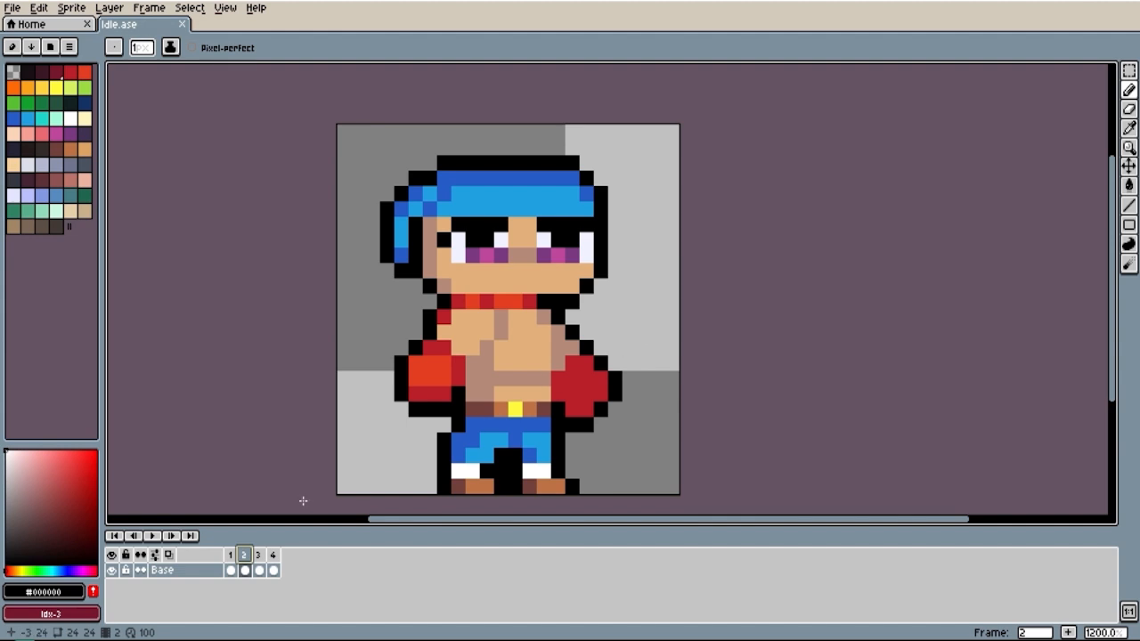
click(231, 554)
drag(541, 332, 650, 320)
click(257, 561)
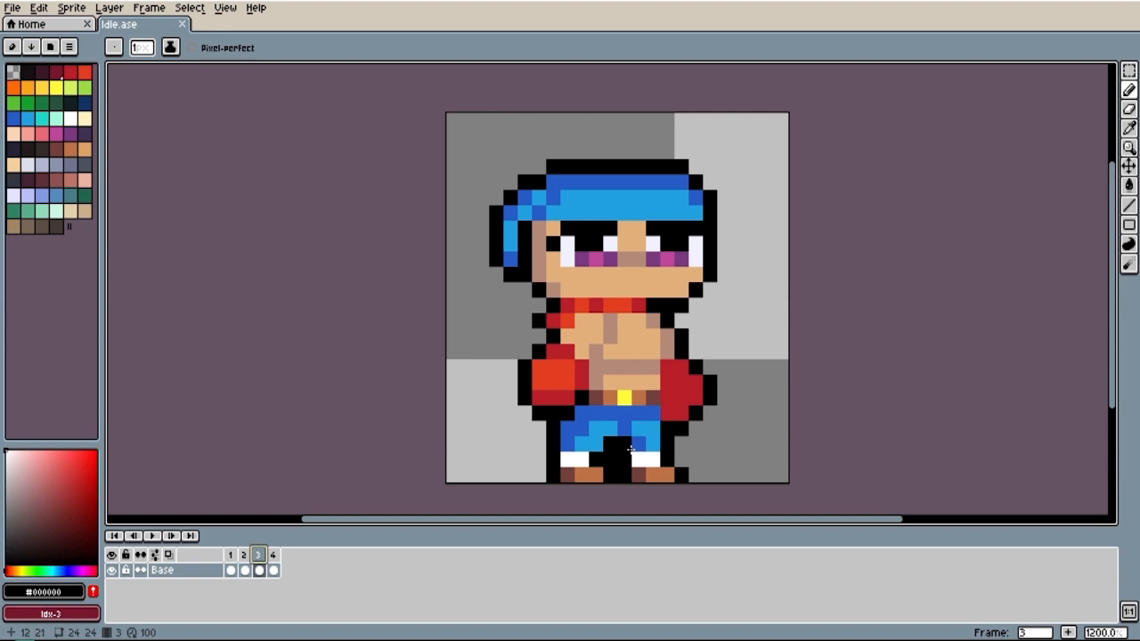
Step: On frame 2, redraw the left leg of the shorts wider and further outward in dark blue #285cc4
click(243, 555)
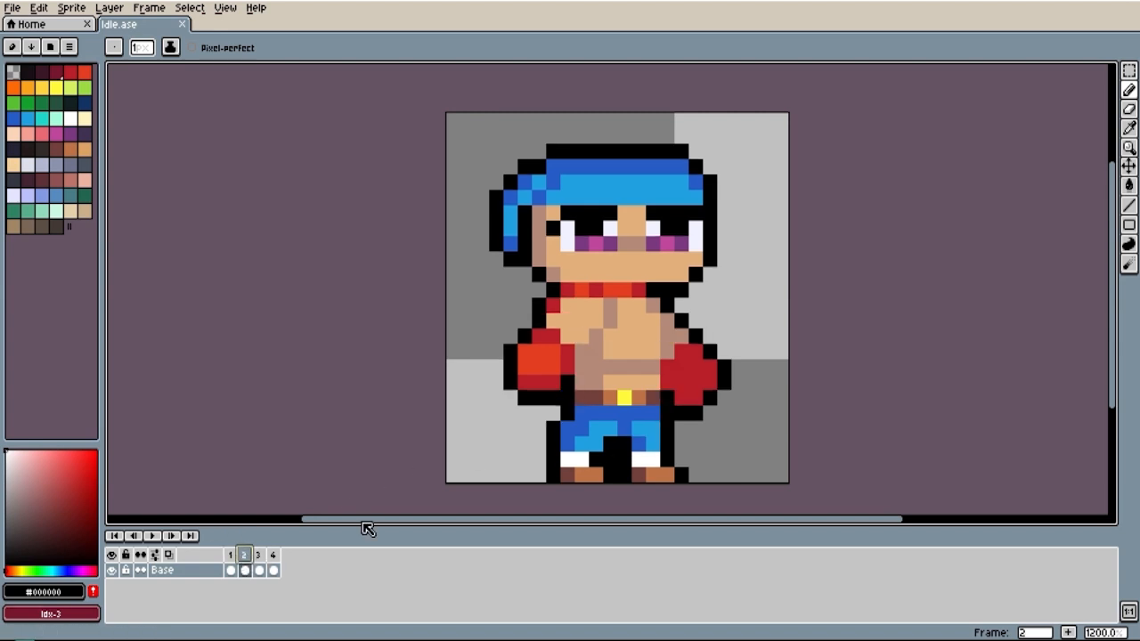
drag(738, 316, 745, 316)
key(m)
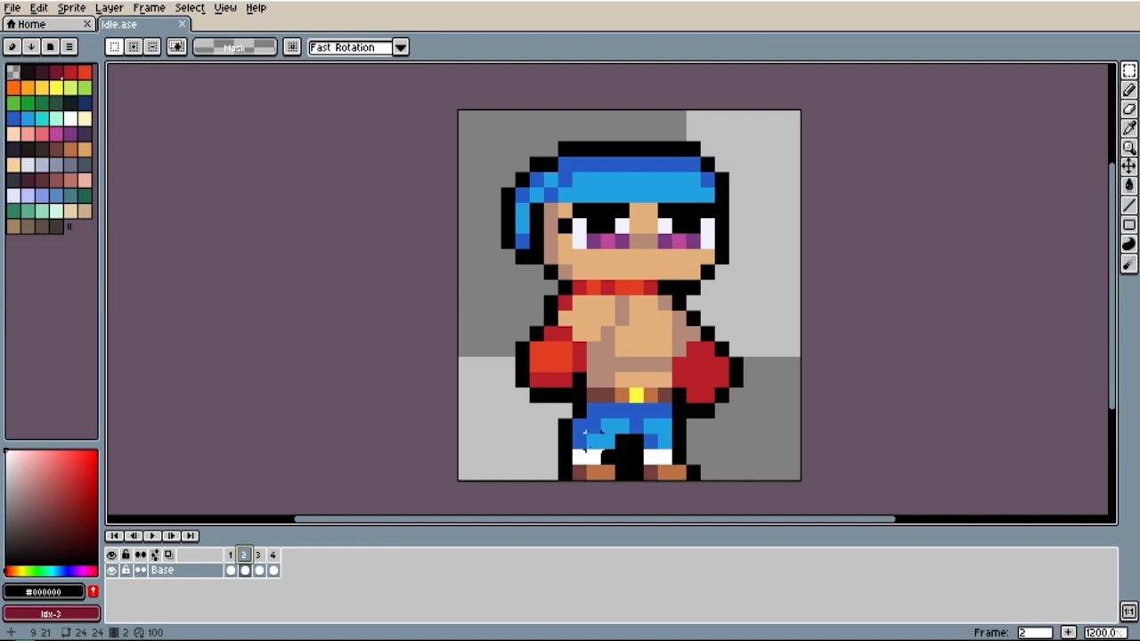
key(b)
alt+click(582, 426)
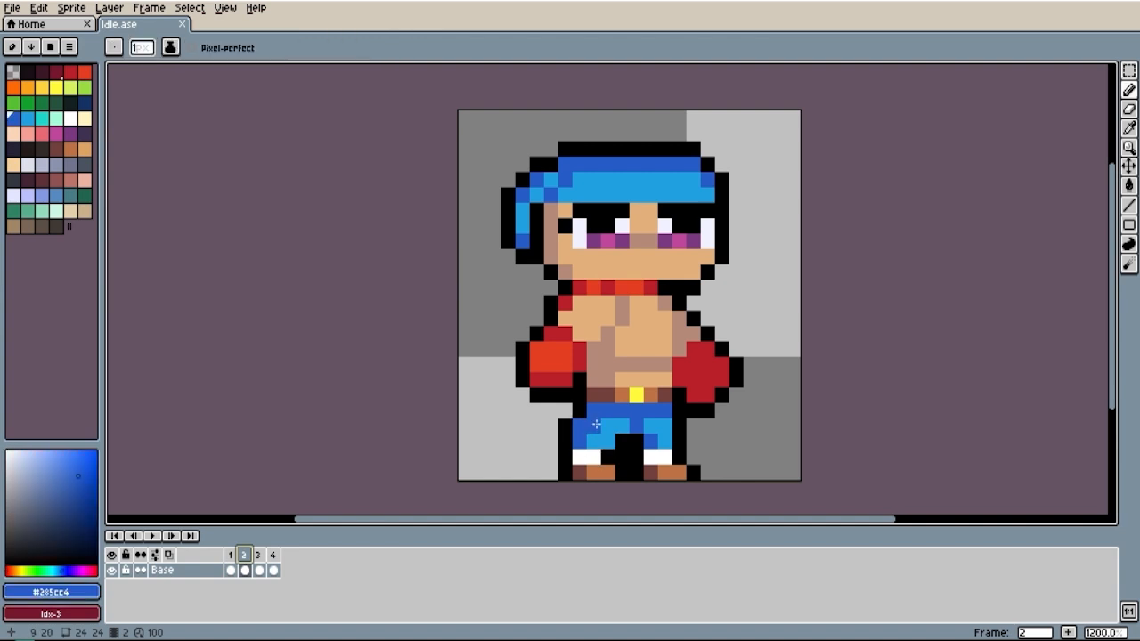
click(581, 414)
mouse_move(583, 417)
mouse_down()
mouse_move(557, 432)
mouse_move(563, 439)
mouse_move(565, 409)
mouse_move(594, 446)
mouse_move(581, 432)
mouse_move(567, 443)
mouse_move(570, 429)
mouse_move(566, 439)
mouse_move(583, 451)
mouse_move(554, 447)
mouse_move(581, 473)
mouse_move(551, 456)
mouse_move(556, 469)
mouse_move(593, 473)
mouse_move(593, 457)
mouse_move(607, 472)
mouse_move(607, 442)
mouse_move(622, 442)
mouse_move(622, 471)
mouse_up()
alt+click(602, 435)
Step: Redraw the left leg's white sock and brown shoe further outward, and erase the old black pixels between the legs
alt+click(566, 435)
alt+click(579, 454)
alt+click(578, 471)
click(550, 457)
alt+click(599, 470)
key(ctrl+z)
key(e)
click(594, 473)
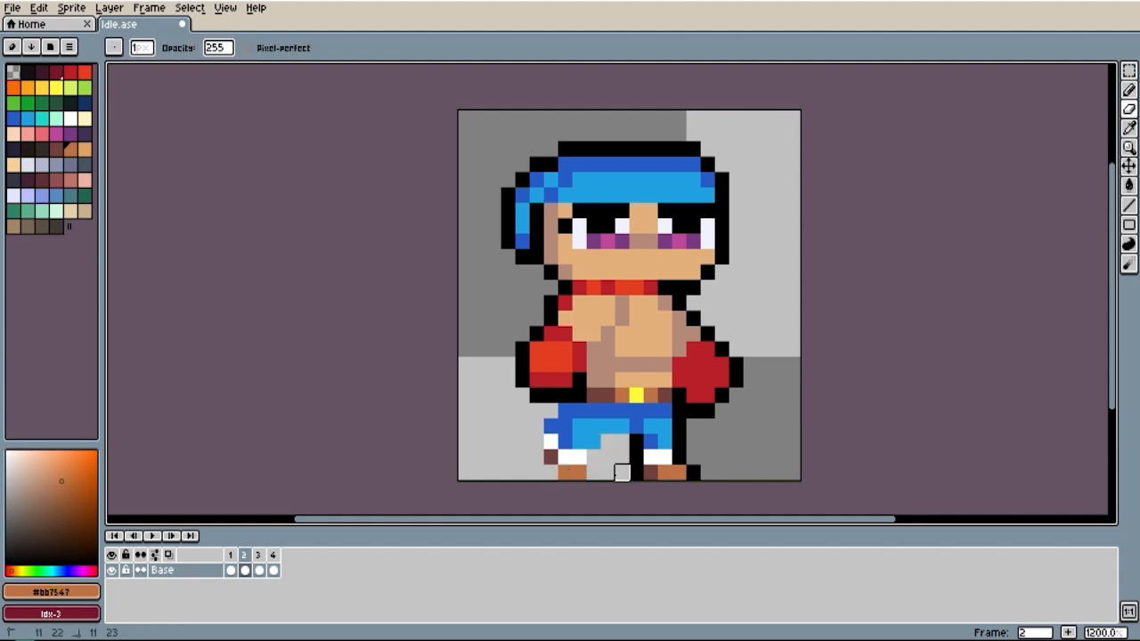
Step: Shade the crotch of the shorts with dark blue #285cc4 and outline the repositioned left leg in black
alt+click(642, 433)
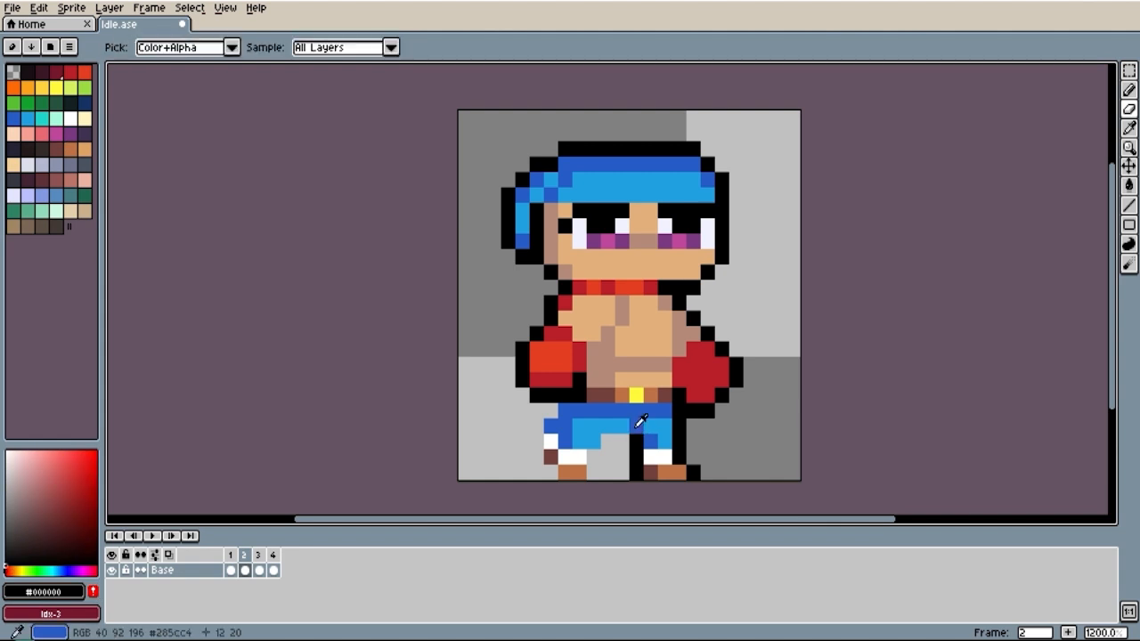
click(571, 423)
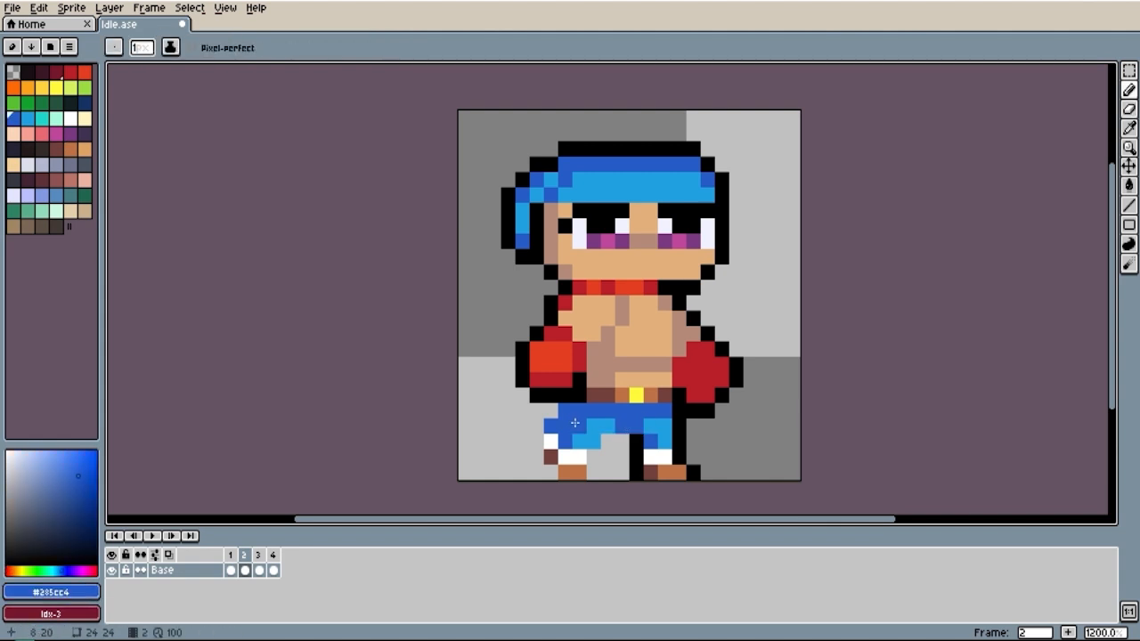
alt+click(576, 390)
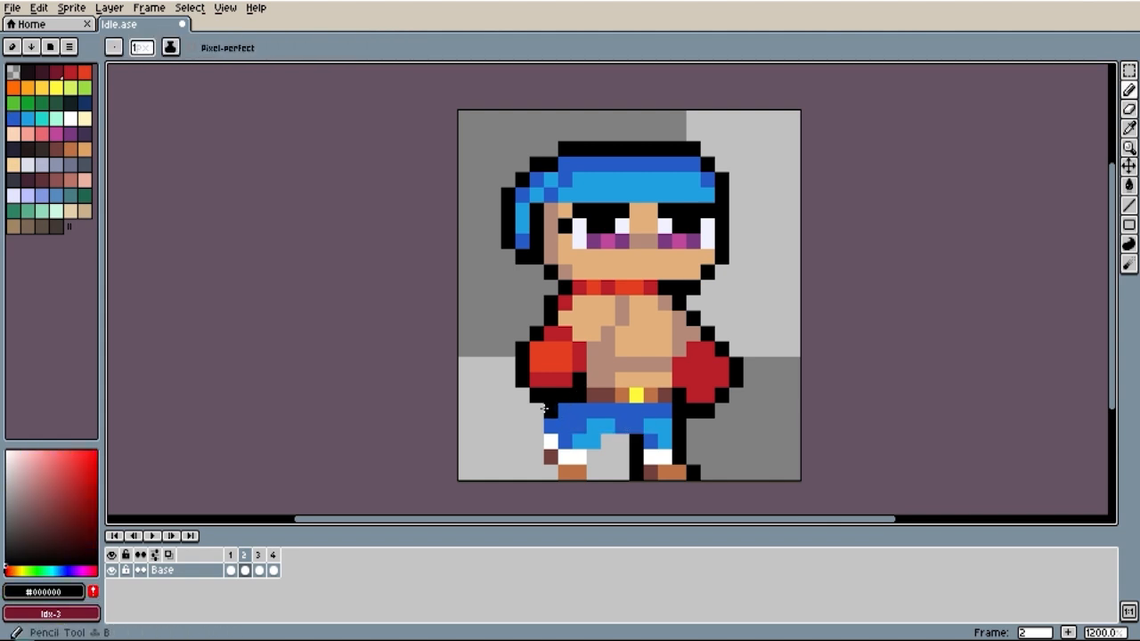
click(536, 426)
click(621, 442)
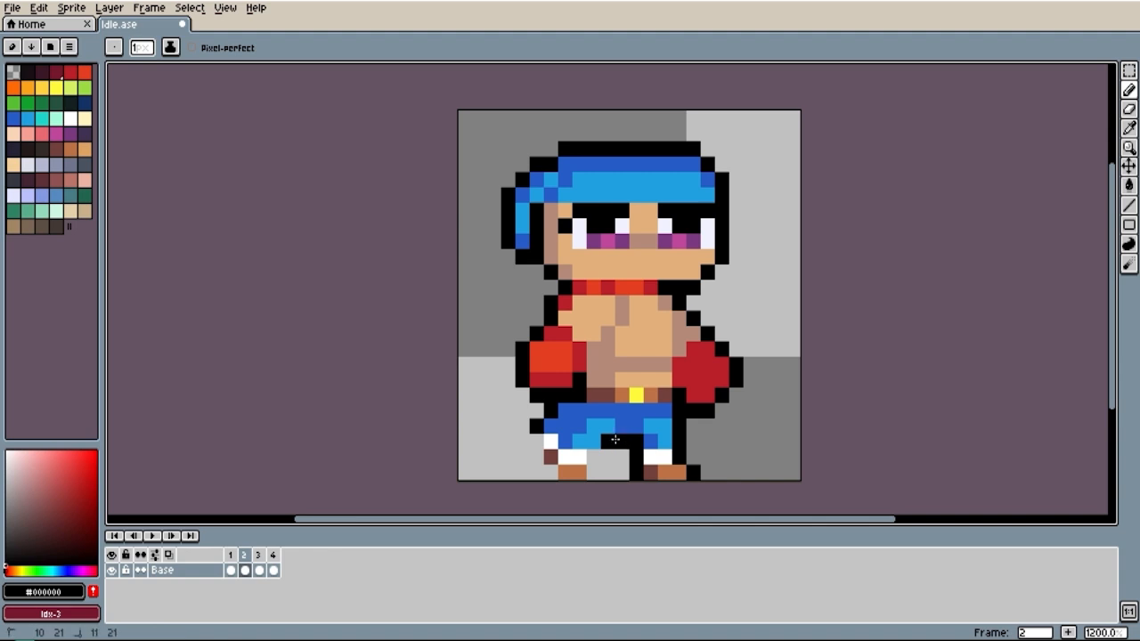
click(593, 458)
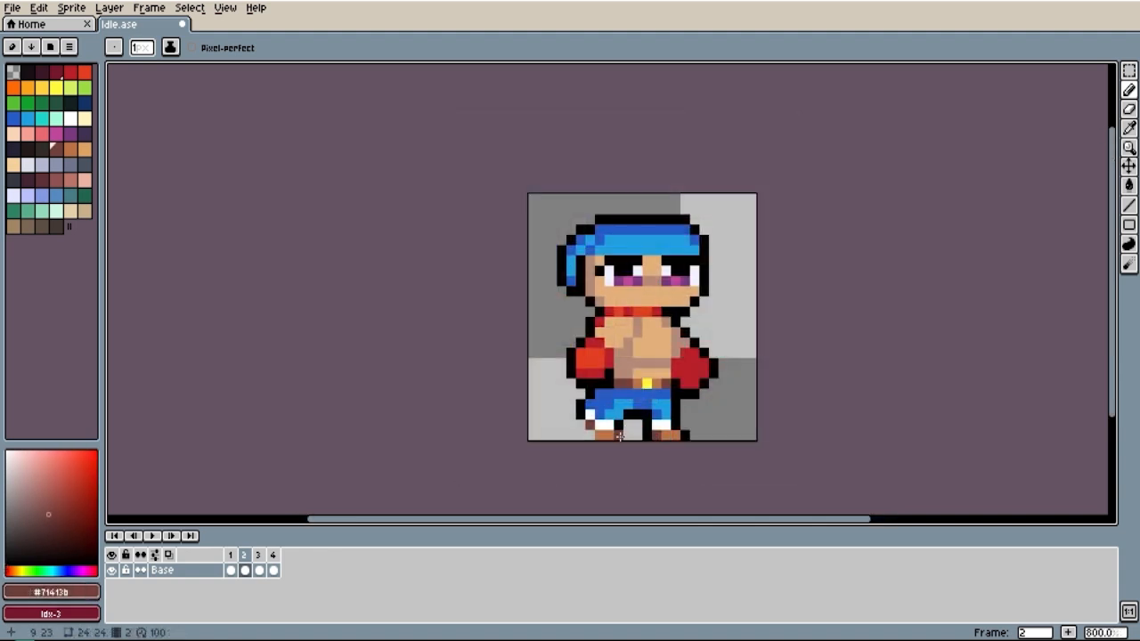
Step: Select the left leg with the Rectangular Marquee and move it up one pixel
key(m)
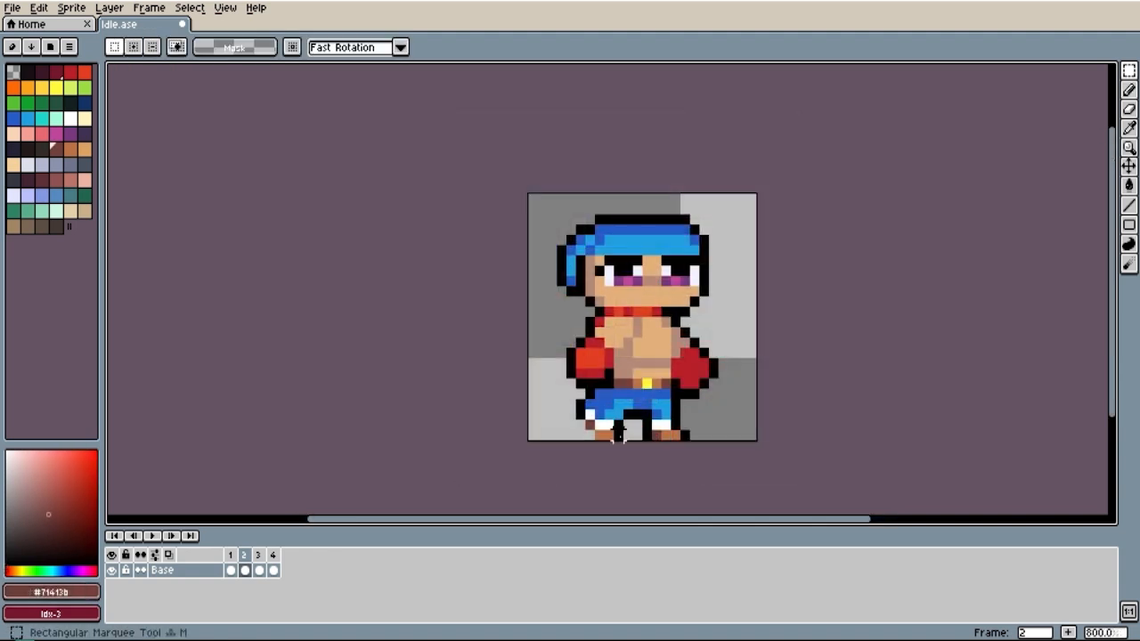
drag(627, 441, 614, 405)
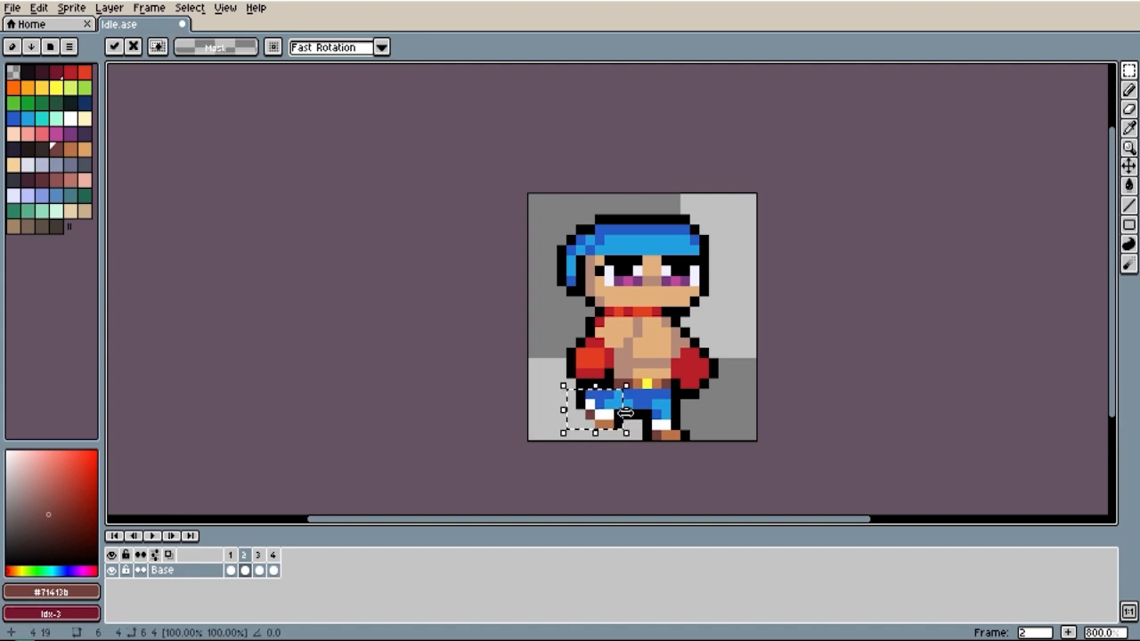
click(637, 415)
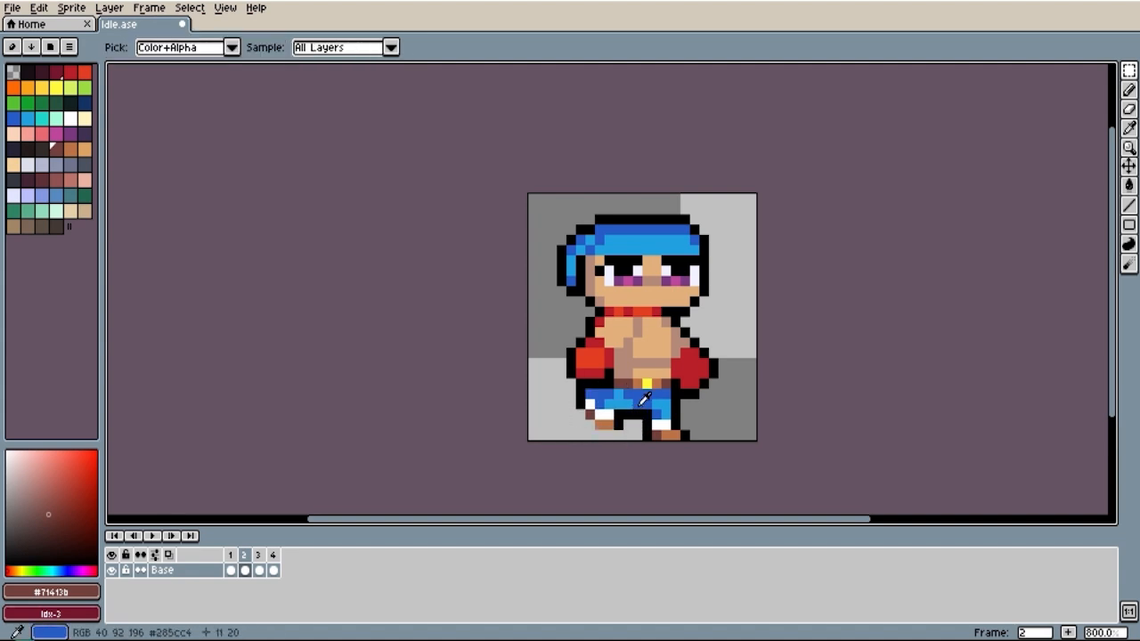
Step: Patch the pixels between the legs and repaint the raised left thigh in light blue #249fde
alt+click(634, 415)
key(b)
click(628, 405)
alt+click(638, 405)
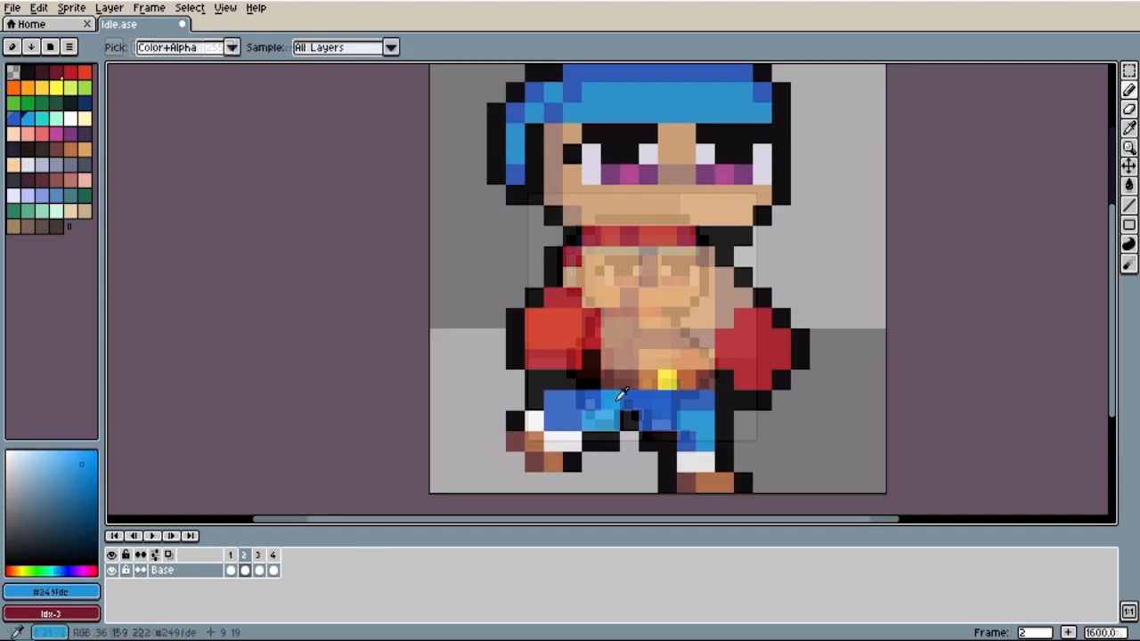
alt+click(614, 397)
mouse_move(566, 418)
mouse_down()
mouse_move(583, 396)
mouse_move(594, 406)
mouse_up()
click(629, 400)
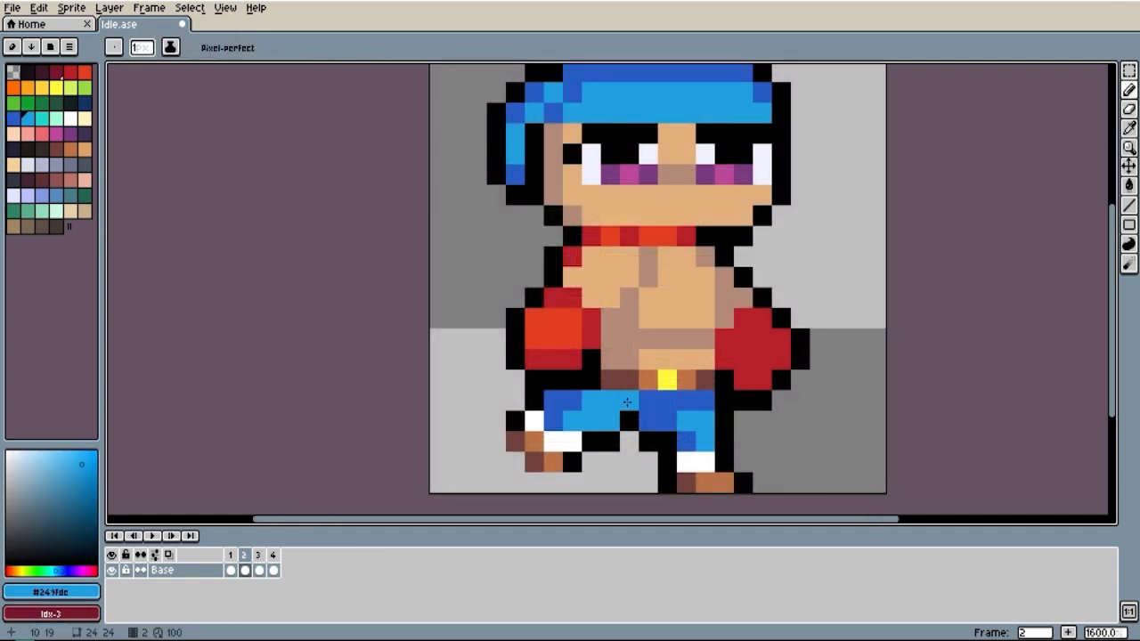
Step: Add a dark blue #285cc4 pixel at the left hip, beside the belt
scroll(659, 401, down, 3)
scroll(634, 398, up, 3)
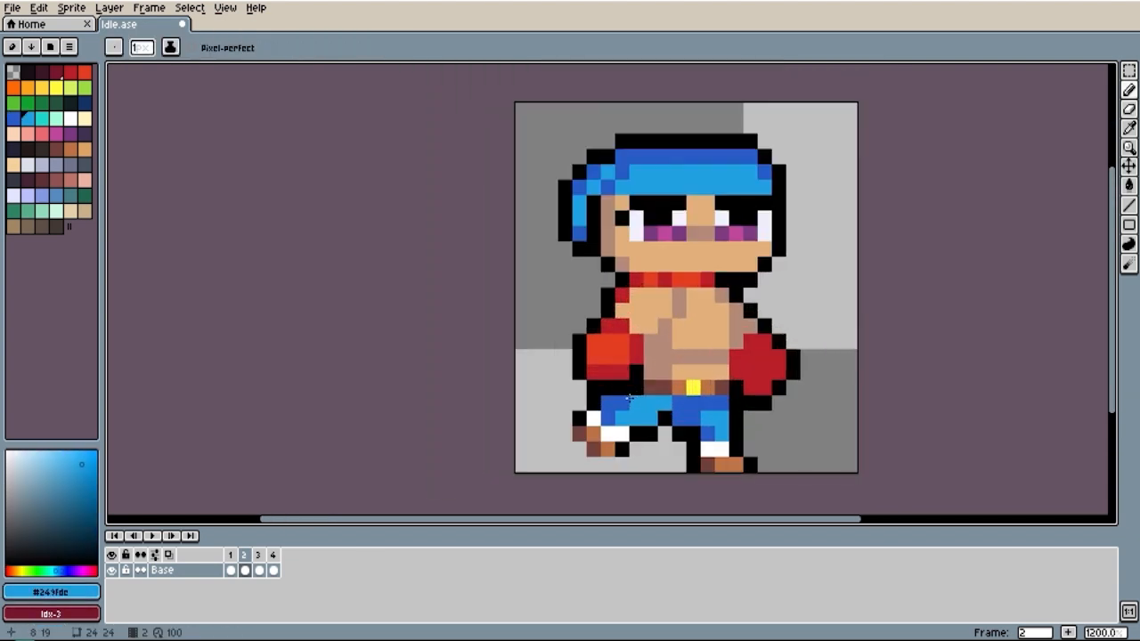
alt+click(625, 398)
click(637, 390)
scroll(638, 390, down, 5)
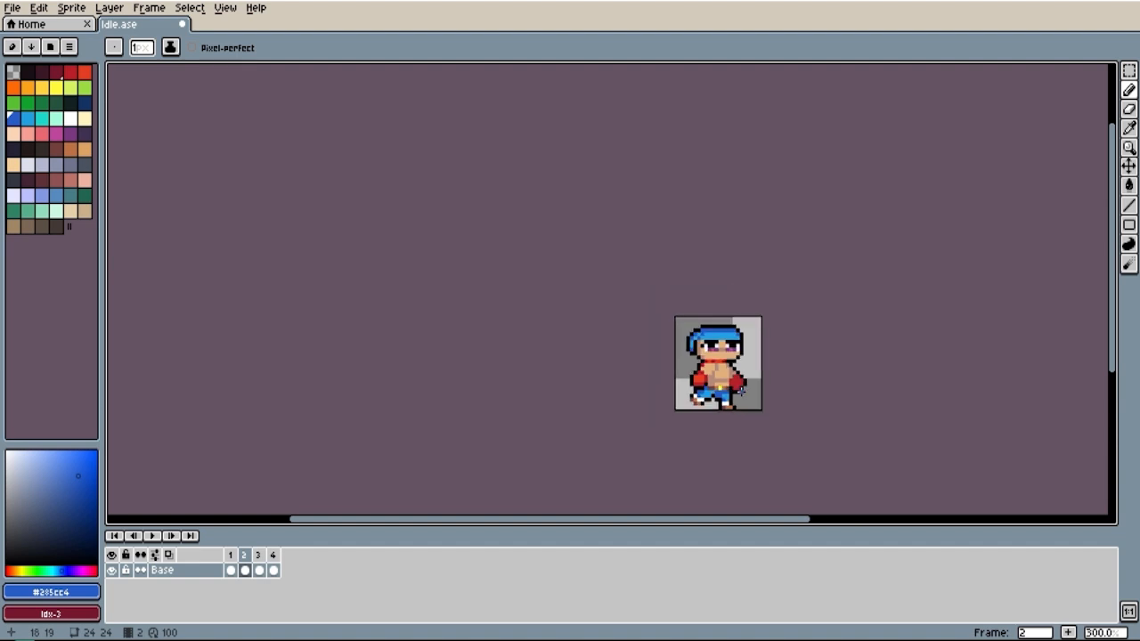
Step: Select the right lower leg with the Rectangular Marquee and move it one pixel right and one pixel up
scroll(739, 390, up, 6)
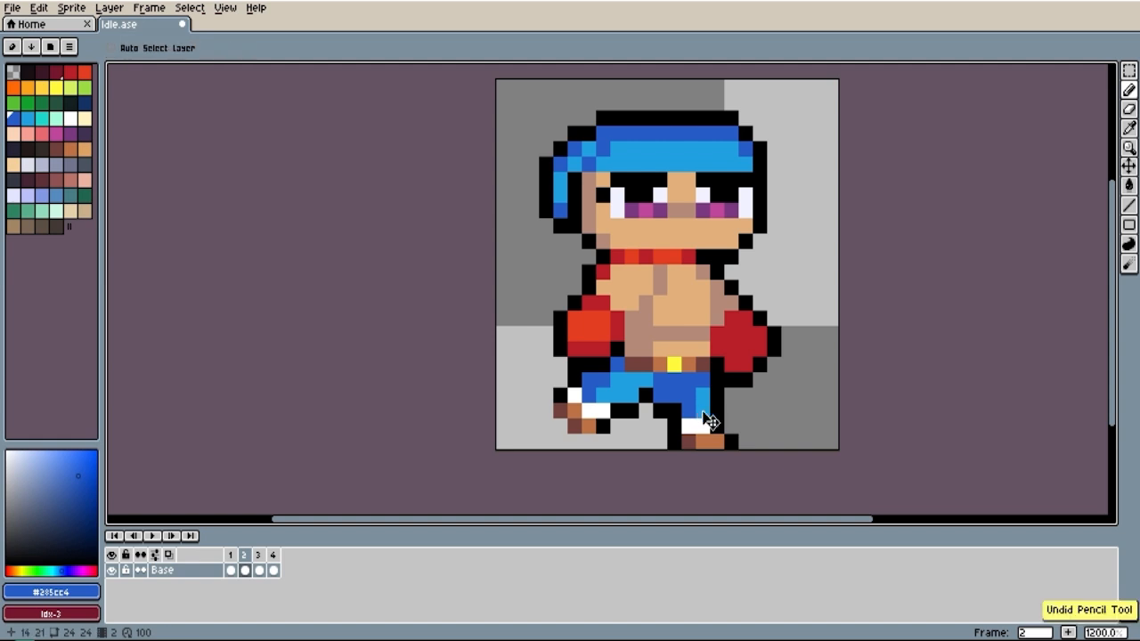
key(m)
drag(674, 395, 760, 456)
key(Right)
key(Up)
click(846, 427)
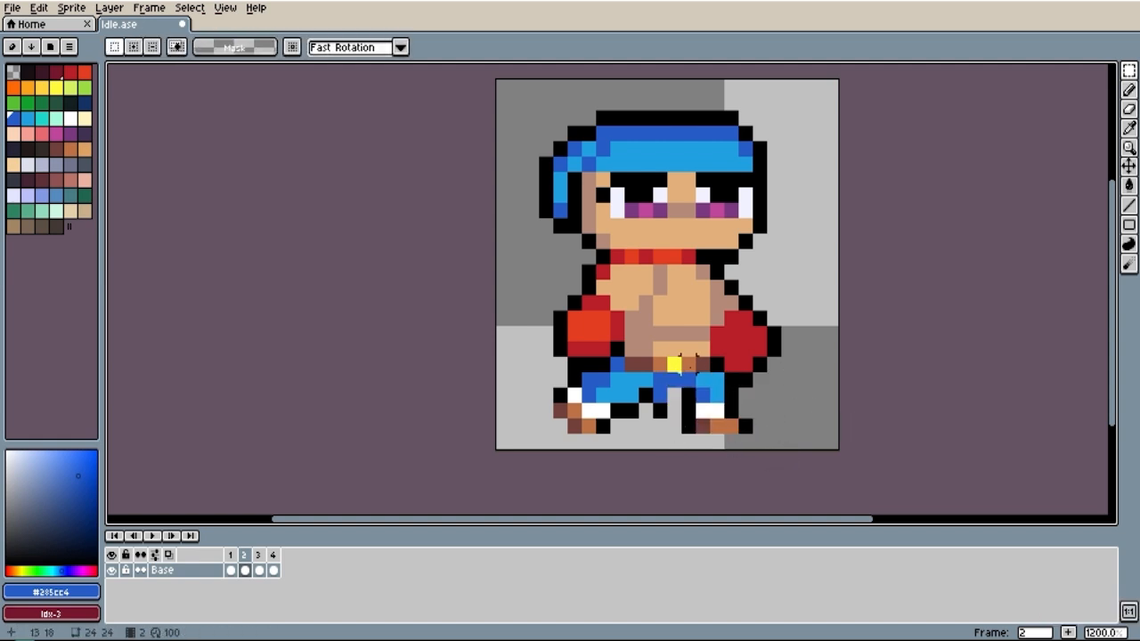
Step: Extend the right hip of the shorts in dark blue #285cc4 and outline it in black against the glove
alt+click(692, 375)
key(b)
click(704, 370)
click(716, 366)
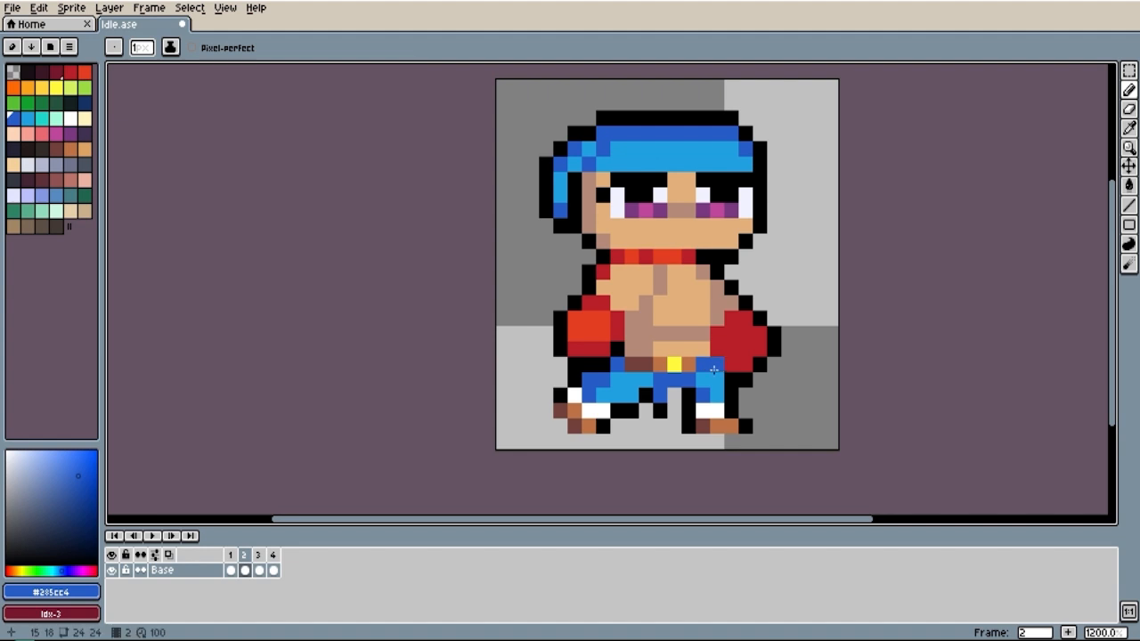
alt+click(730, 381)
click(730, 367)
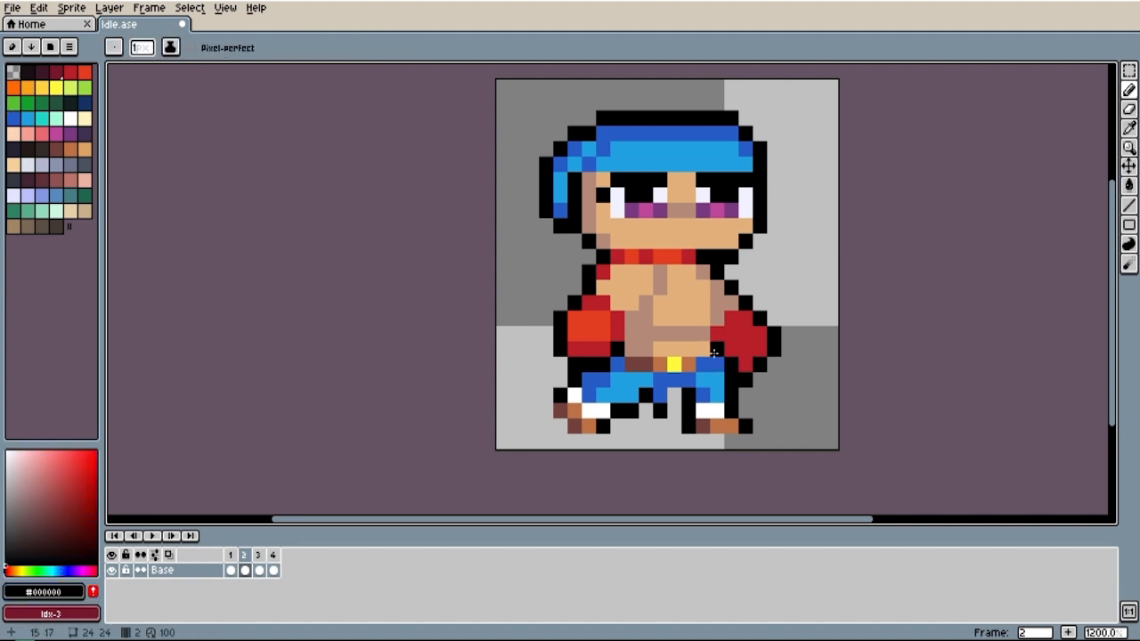
Step: Close the outline under the crotch between both legs with black pixels
scroll(758, 356, down, 5)
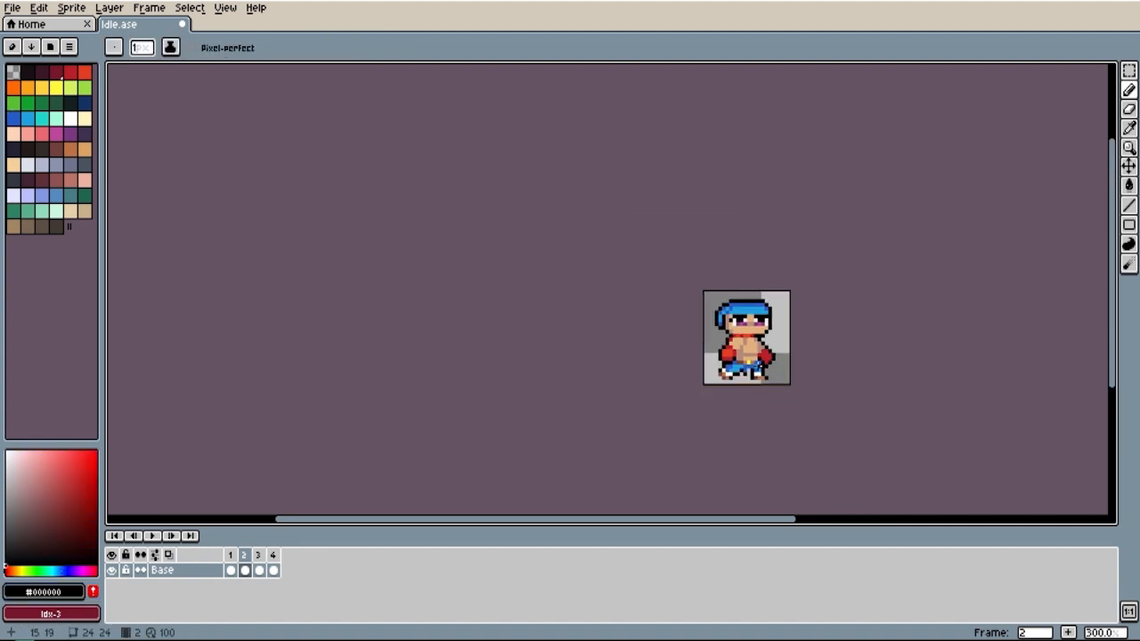
scroll(731, 373, up, 6)
right_click(727, 393)
click(744, 373)
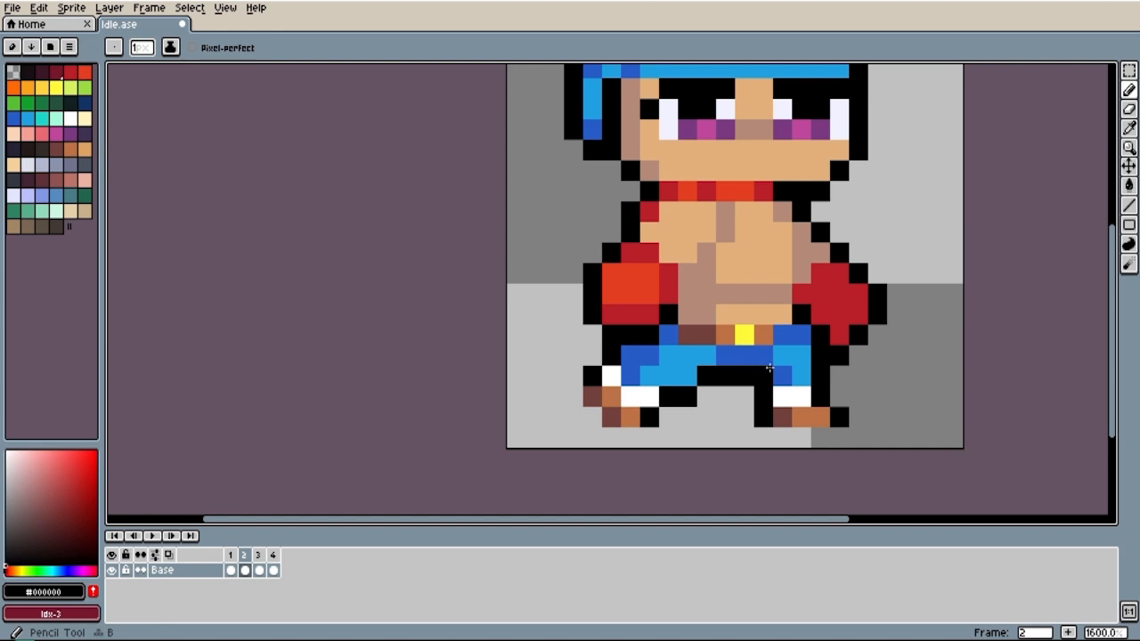
Step: Extend the left foot's bottom row with a brown #bb7547 pixel and a dark brown #71413b heel pixel
scroll(769, 368, down, 5)
scroll(739, 372, up, 3)
drag(834, 373, 745, 379)
alt+click(633, 383)
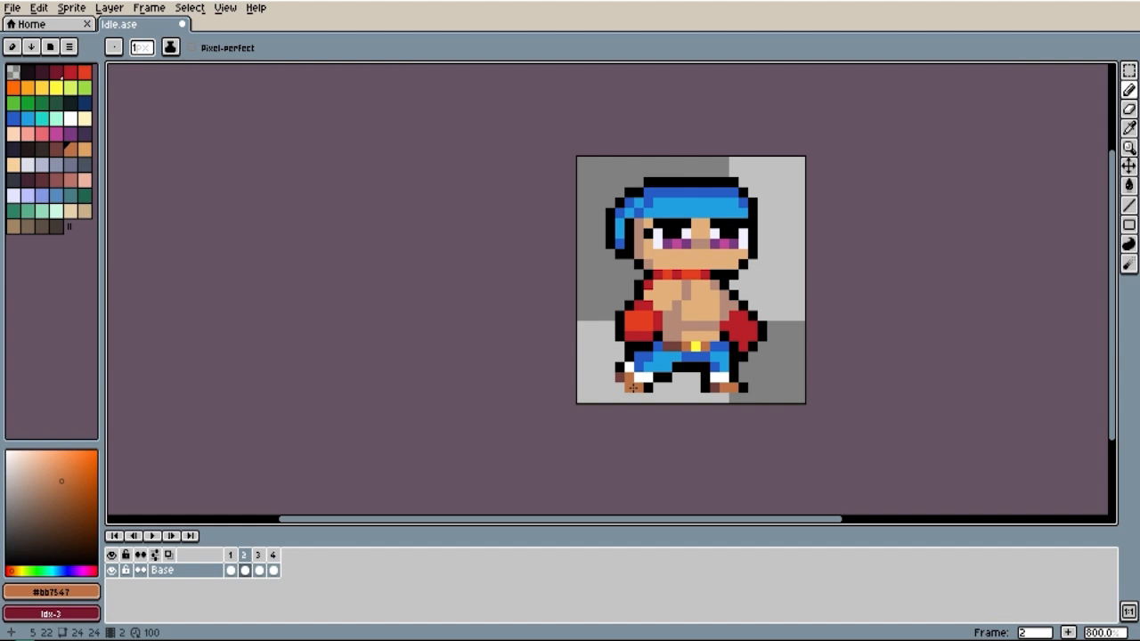
click(633, 388)
alt+click(621, 380)
click(621, 388)
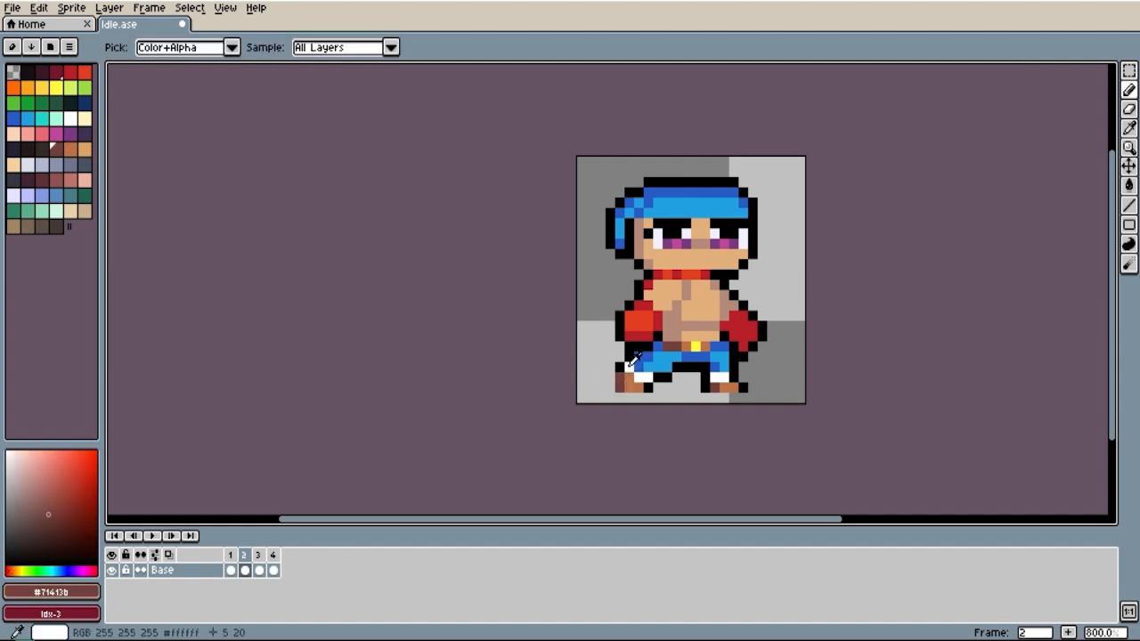
Step: Even out the left sock in white, outline its outer side in black, and extend the shorts above it in dark blue #285cc4
alt+click(629, 366)
click(628, 377)
alt+click(621, 368)
click(621, 378)
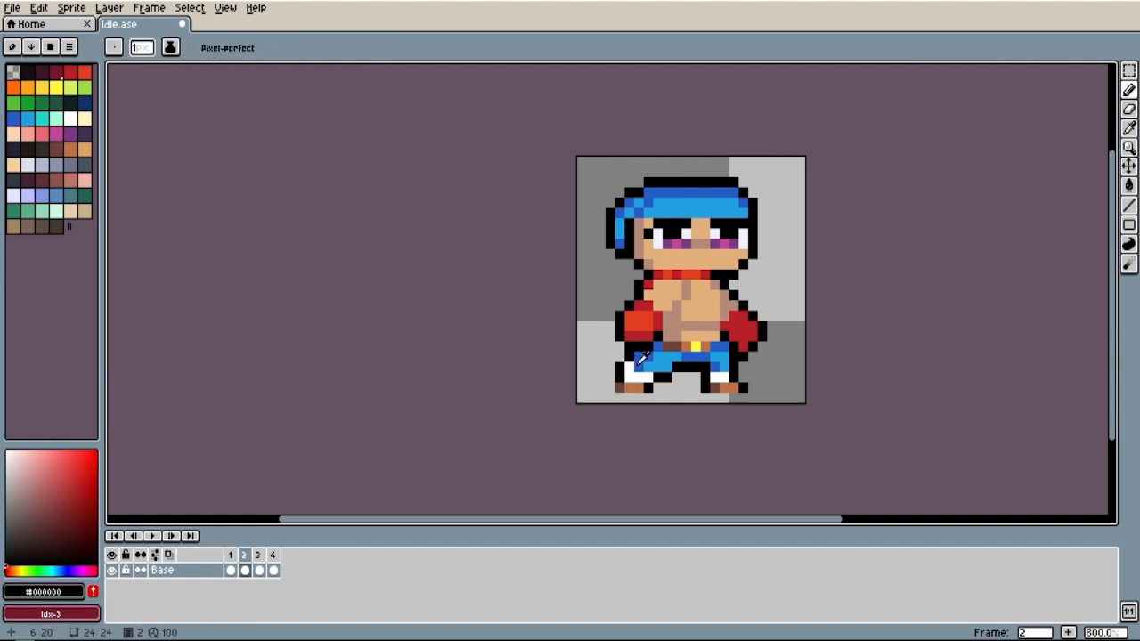
alt+click(638, 361)
click(621, 366)
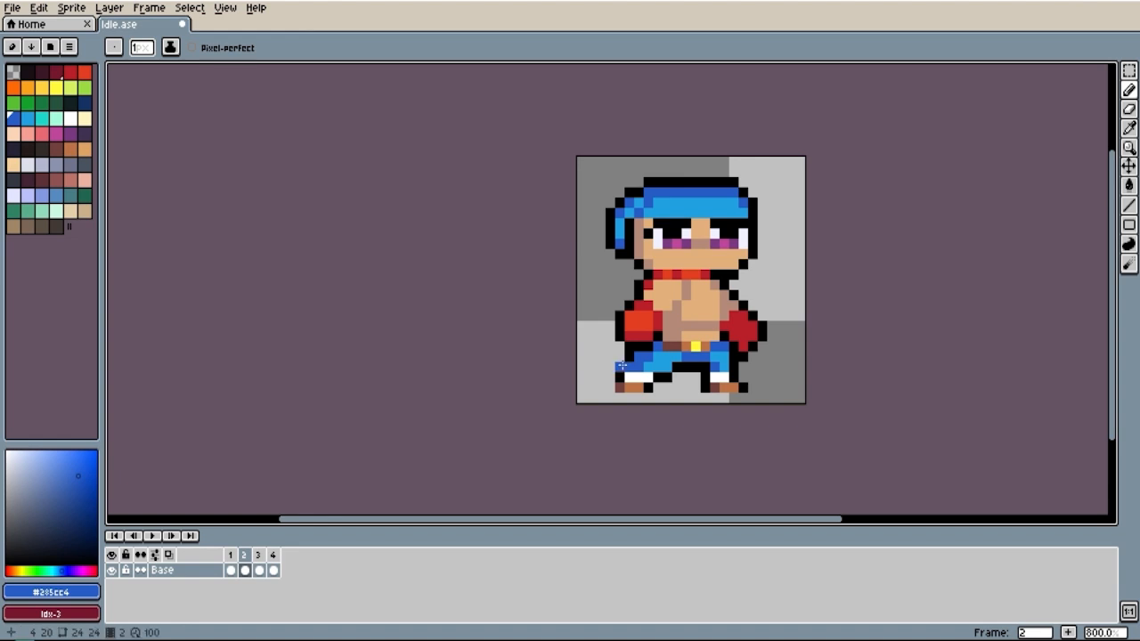
Step: Shift the left foot one pixel right using brown #bb7547 and dark brown #71413b, and close both ends with black outline pixels
scroll(623, 365, down, 1)
scroll(668, 365, up, 1)
scroll(634, 383, up, 5)
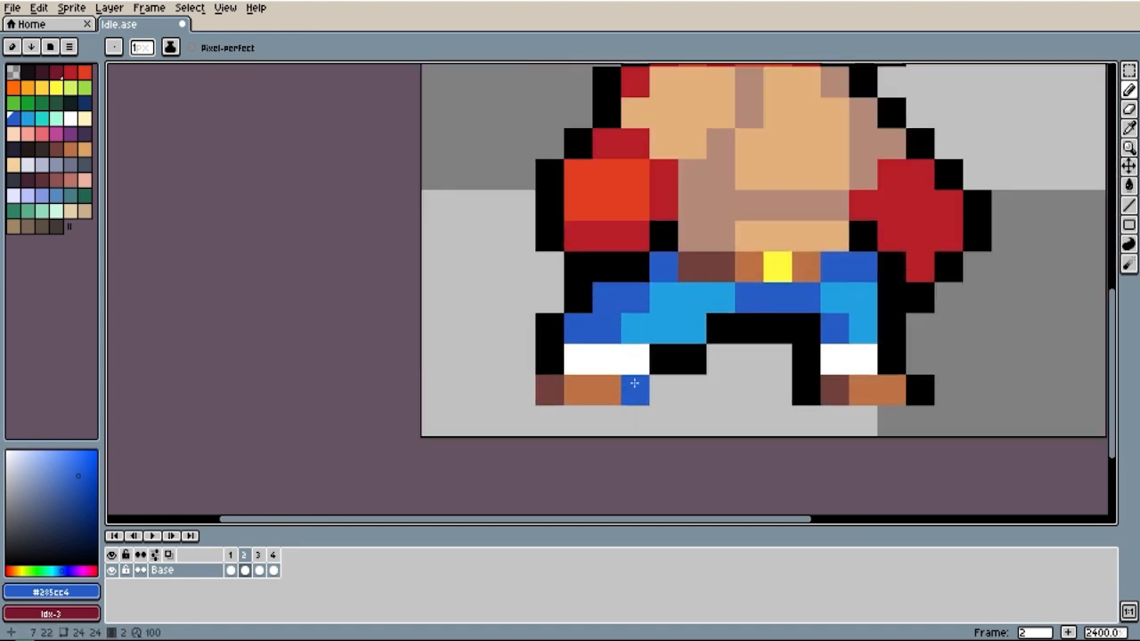
alt+click(613, 387)
click(629, 387)
alt+click(550, 389)
alt+click(573, 389)
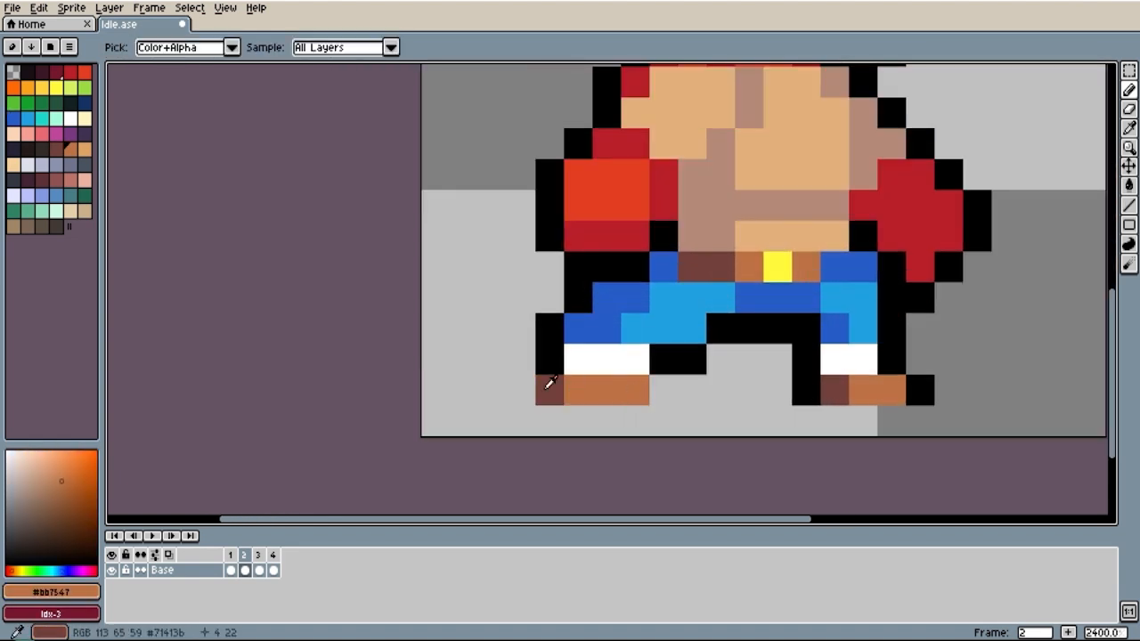
alt+click(549, 385)
click(576, 388)
key(e)
click(550, 388)
key(b)
alt+click(549, 362)
click(549, 387)
click(660, 387)
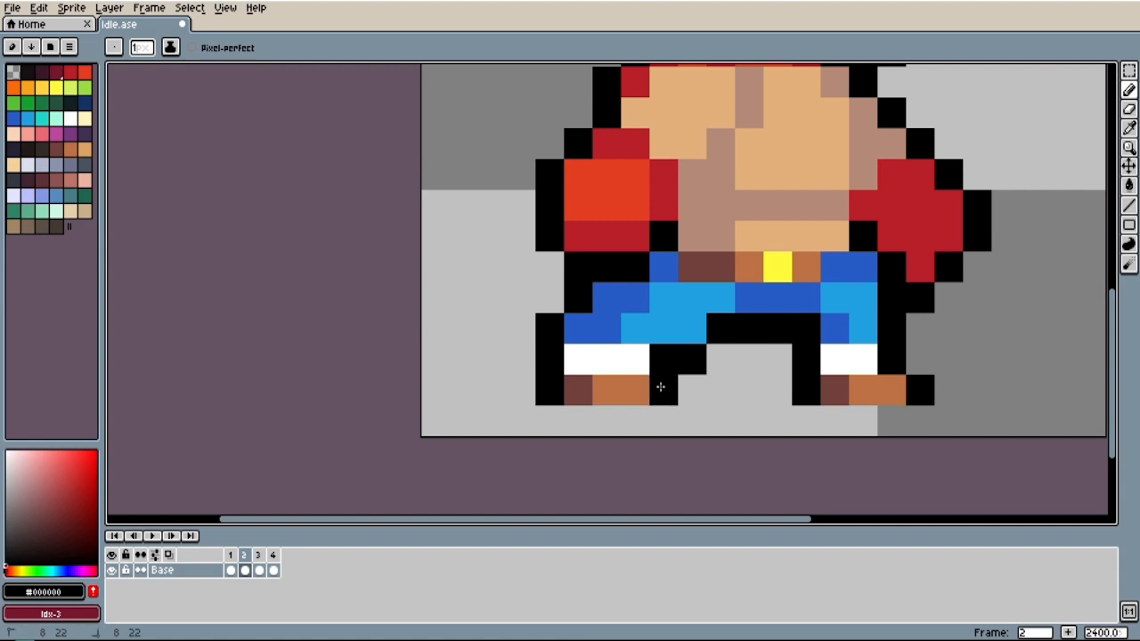
Step: Review the redrawn pose on frame 2 at a smaller scale and compare it with frame 1
scroll(660, 387, down, 10)
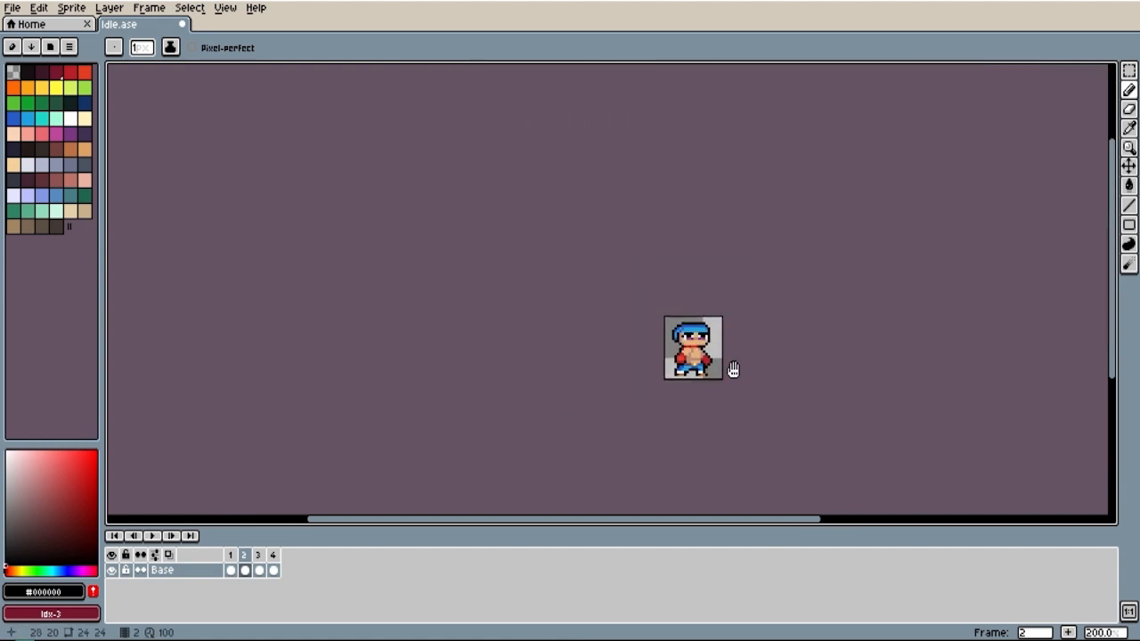
scroll(716, 378, up, 4)
mouse_move(719, 377)
mouse_down()
mouse_move(698, 377)
mouse_move(708, 382)
mouse_up()
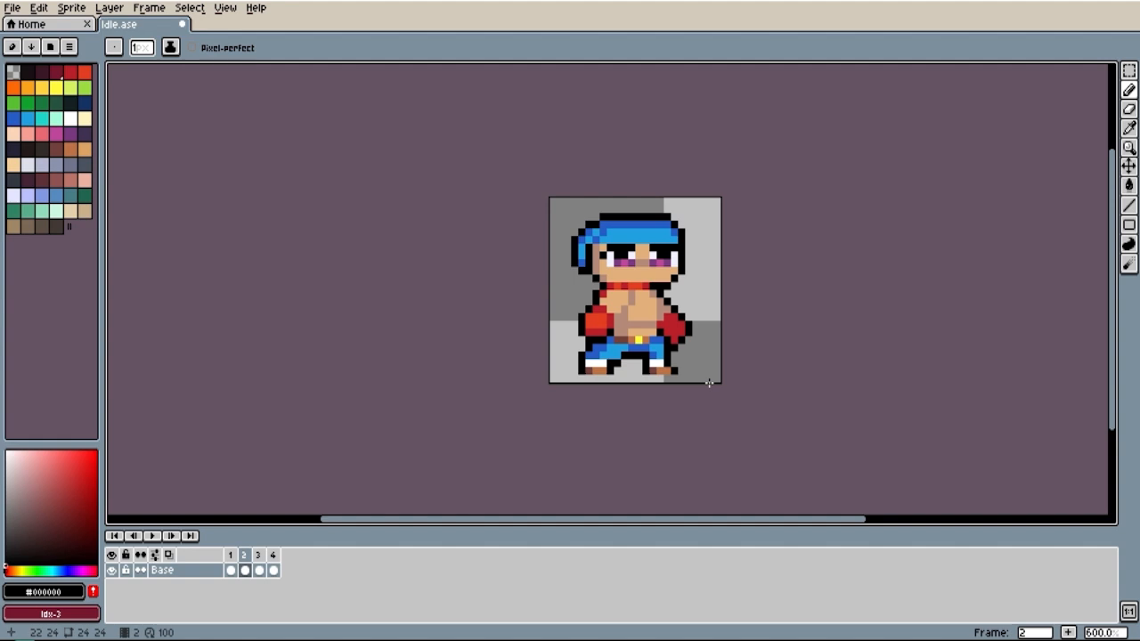
scroll(683, 355, up, 1)
alt+click(575, 295)
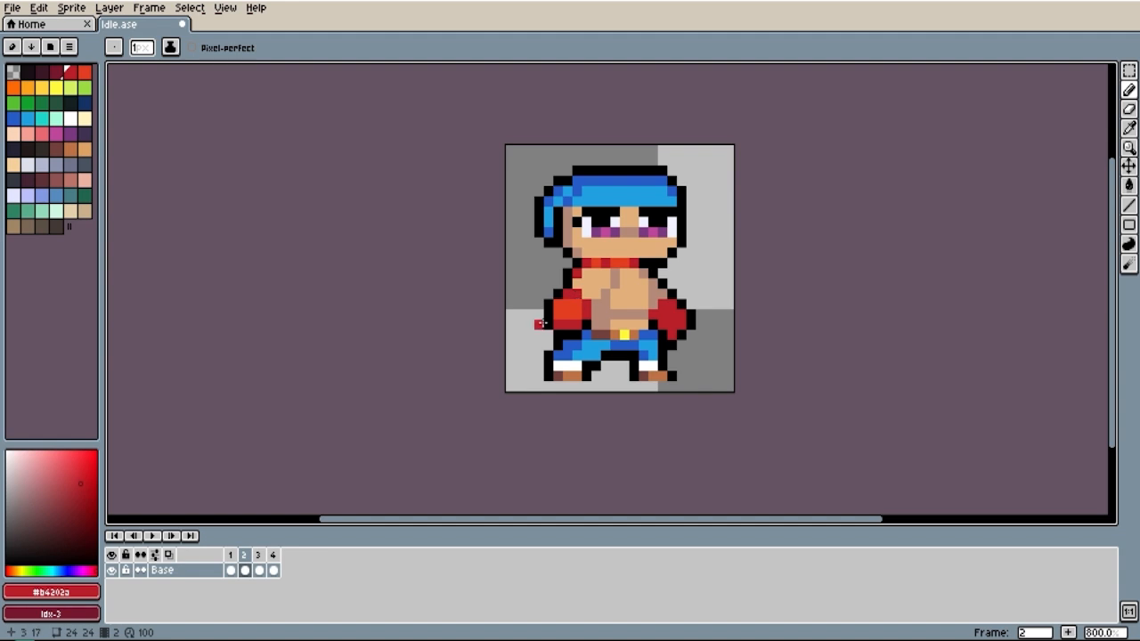
click(233, 558)
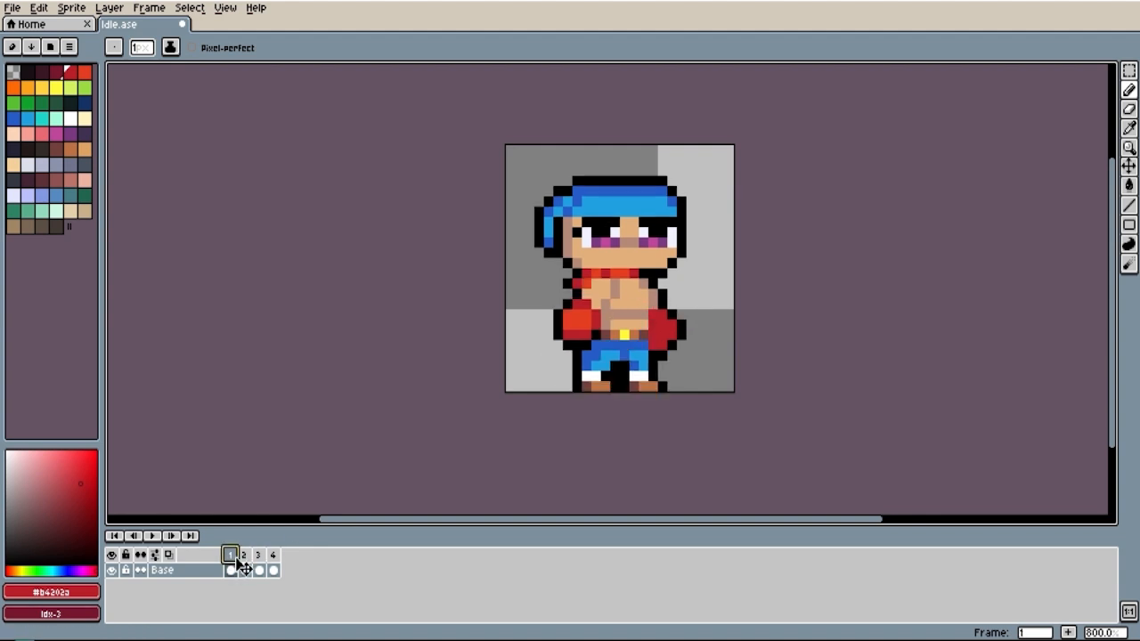
click(249, 560)
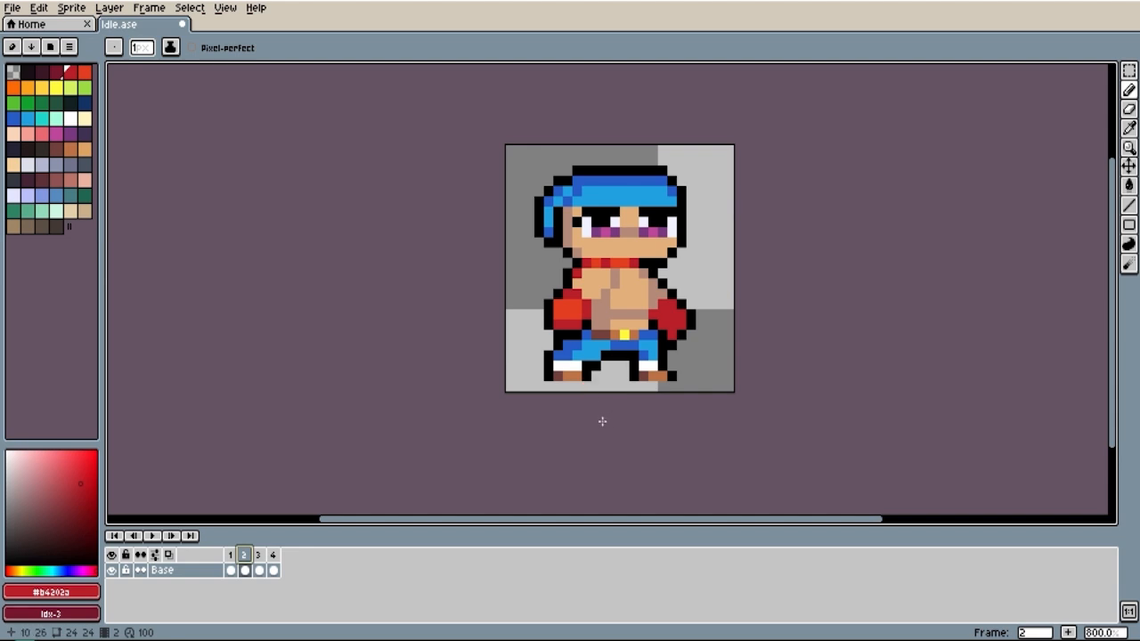
Step: On frame 3, select the left lower leg with the Rectangular Marquee and move it one pixel right
click(258, 555)
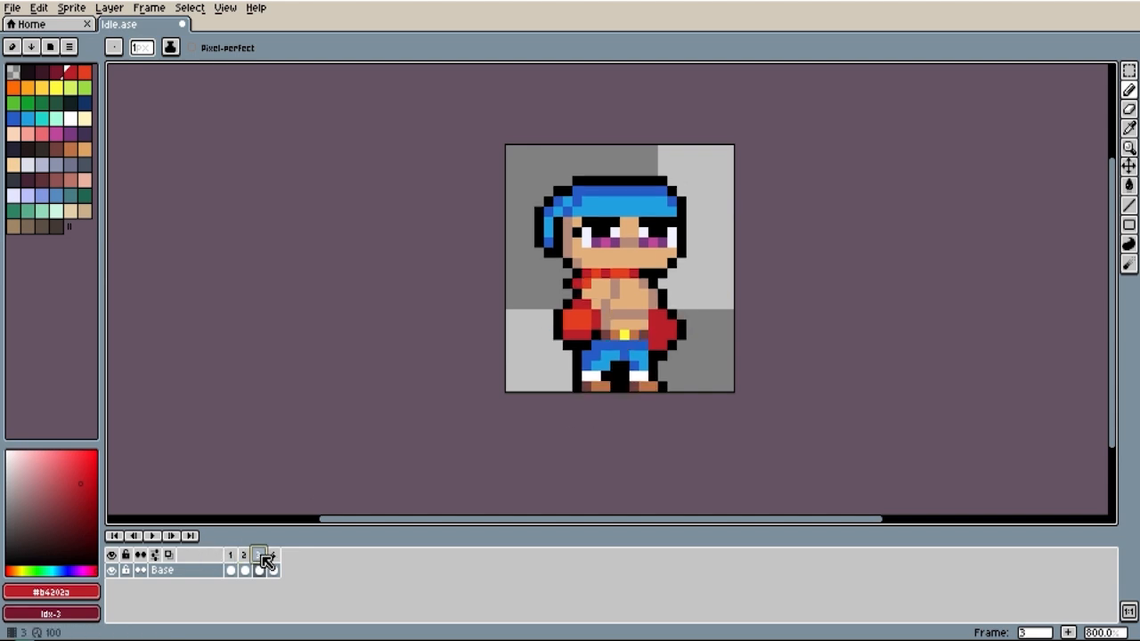
scroll(667, 314, up, 2)
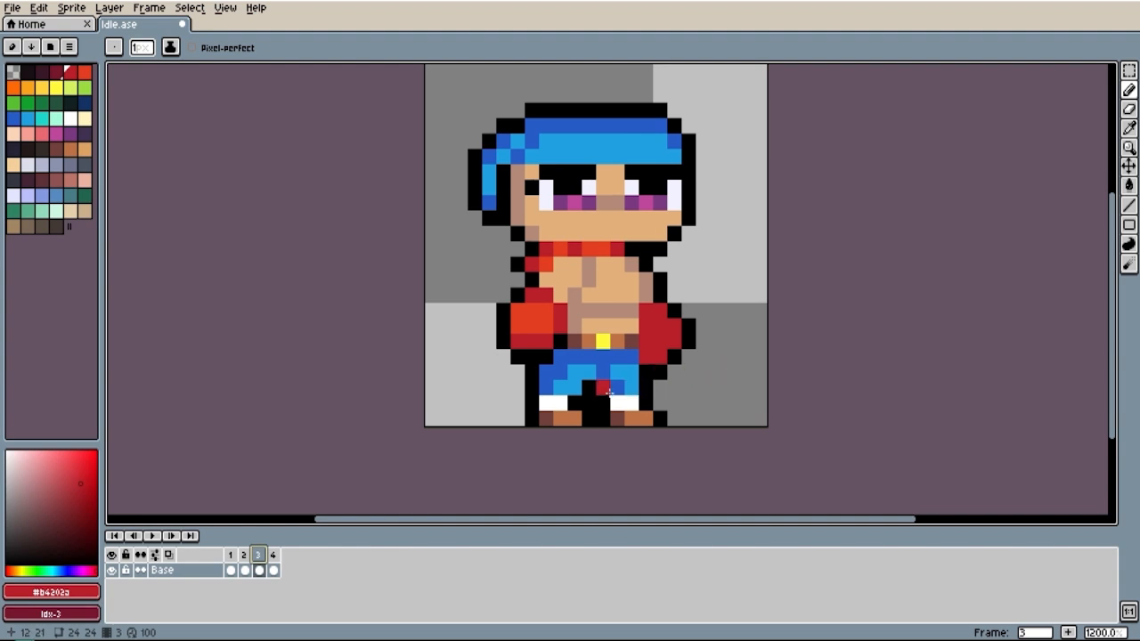
key(m)
mouse_move(531, 387)
mouse_down()
mouse_move(560, 449)
mouse_move(574, 449)
mouse_up()
key(Right)
key(ctrl+d)
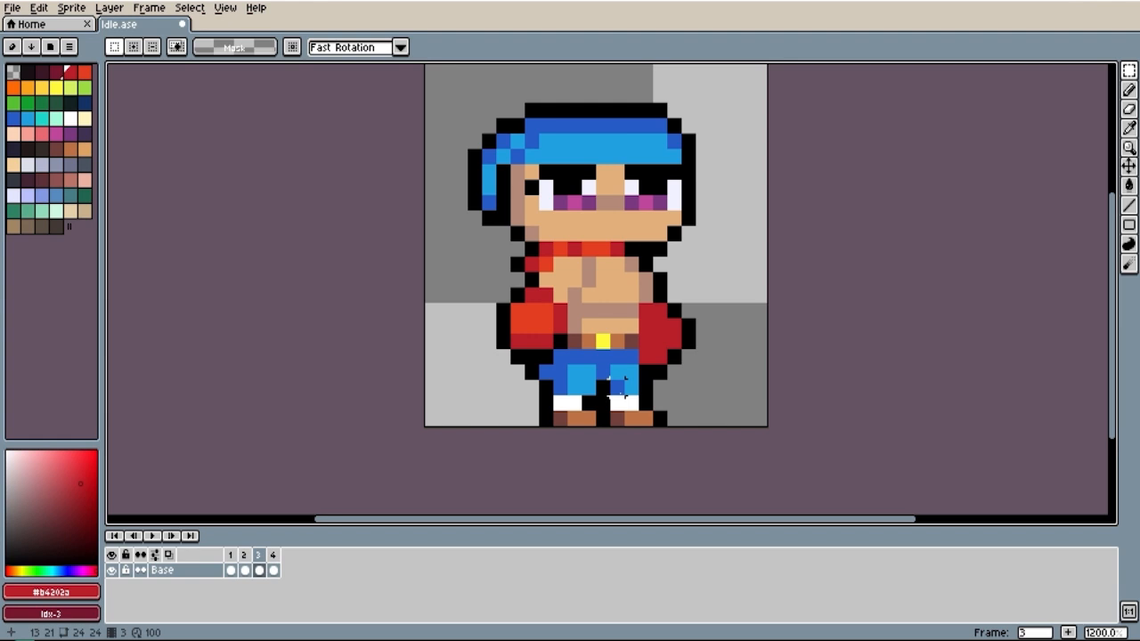
Step: Straighten the black outline beside the left hip on frame 3 and erase the leftover pixels outside it
alt+click(616, 384)
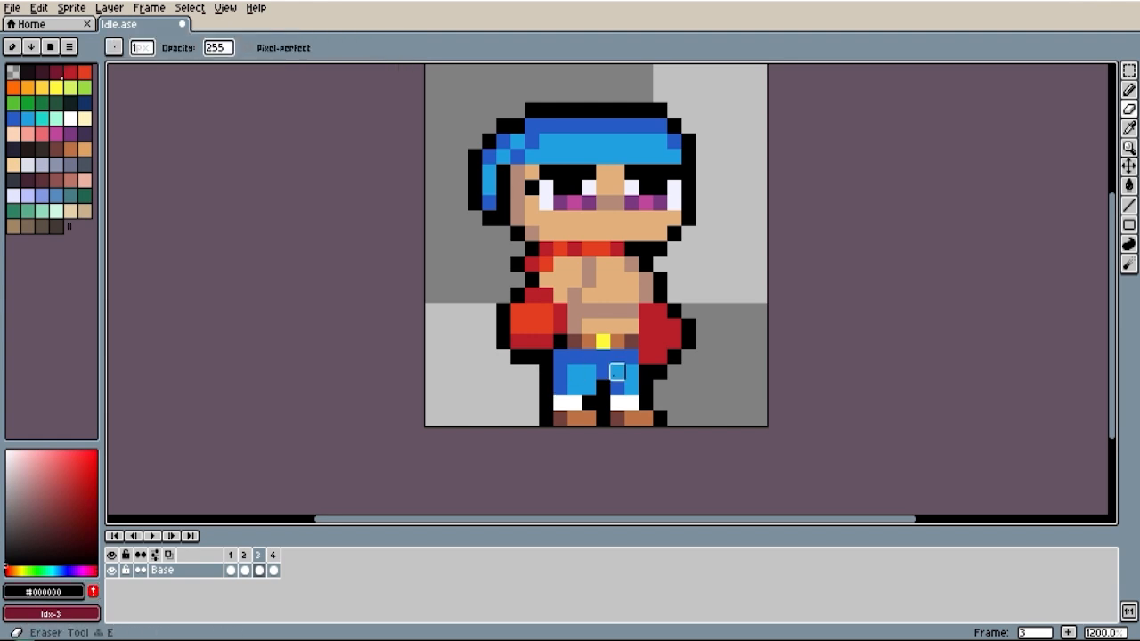
scroll(617, 379, down, 4)
scroll(619, 374, up, 5)
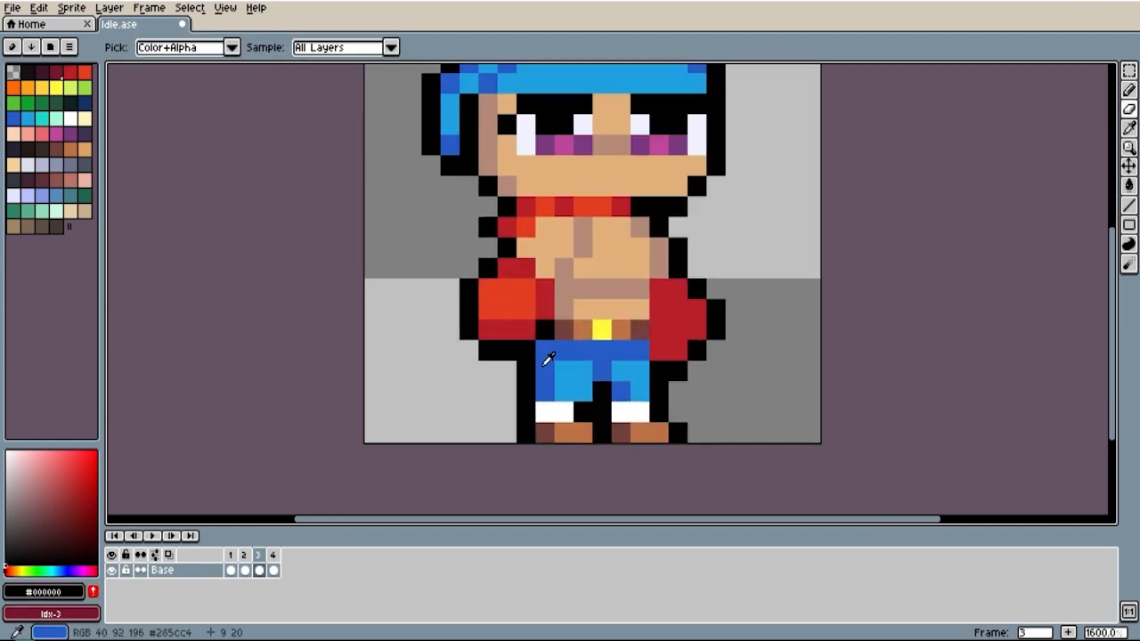
Step: Shift the gap between the legs one pixel left, using black for the gap and dark blue #285cc4 for the right leg's inner edge
alt+click(602, 379)
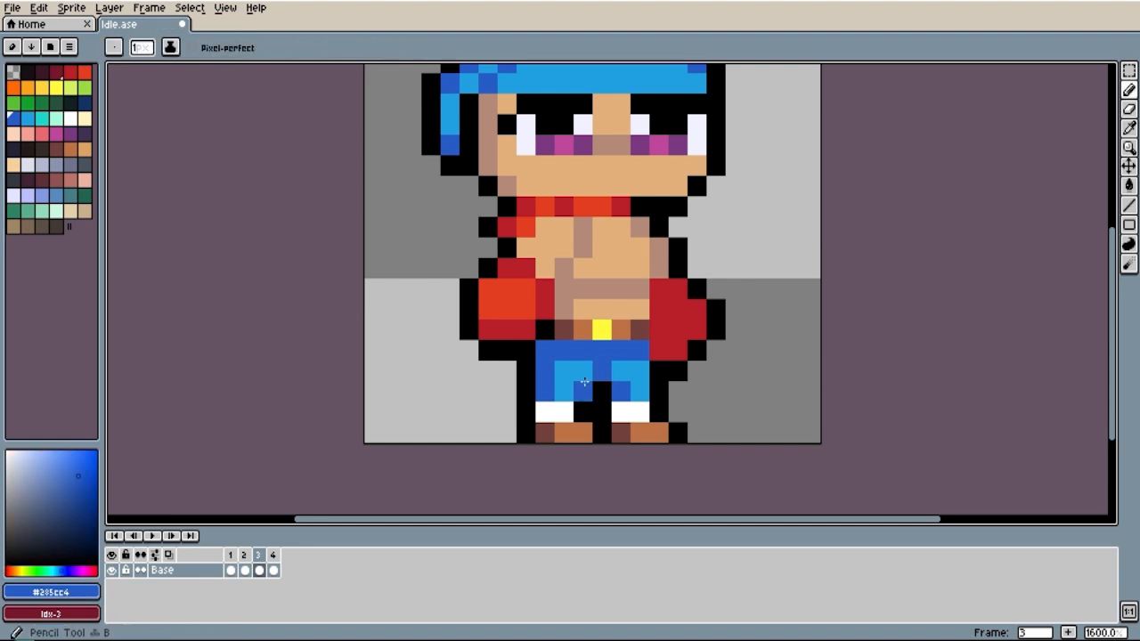
scroll(605, 383, down, 1)
alt+click(597, 402)
click(590, 390)
scroll(592, 388, down, 3)
scroll(606, 383, up, 3)
alt+click(589, 383)
click(572, 397)
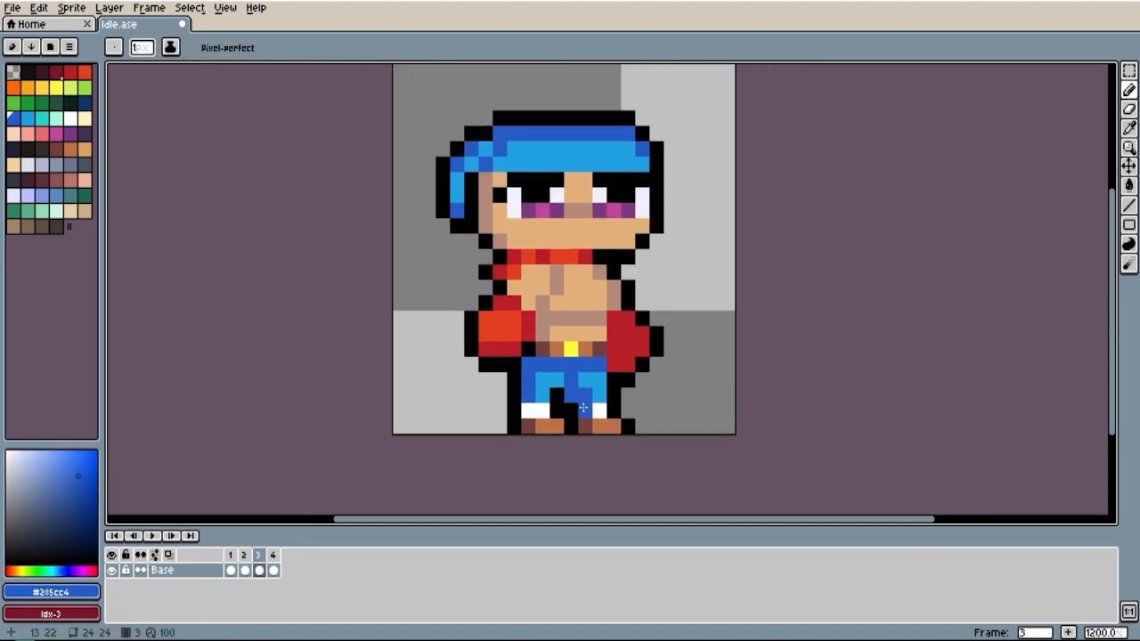
Step: Redraw the right sock and foot one pixel further left in white and browns, and fill the vacated outer edge with black
alt+click(585, 410)
click(576, 409)
alt+click(592, 426)
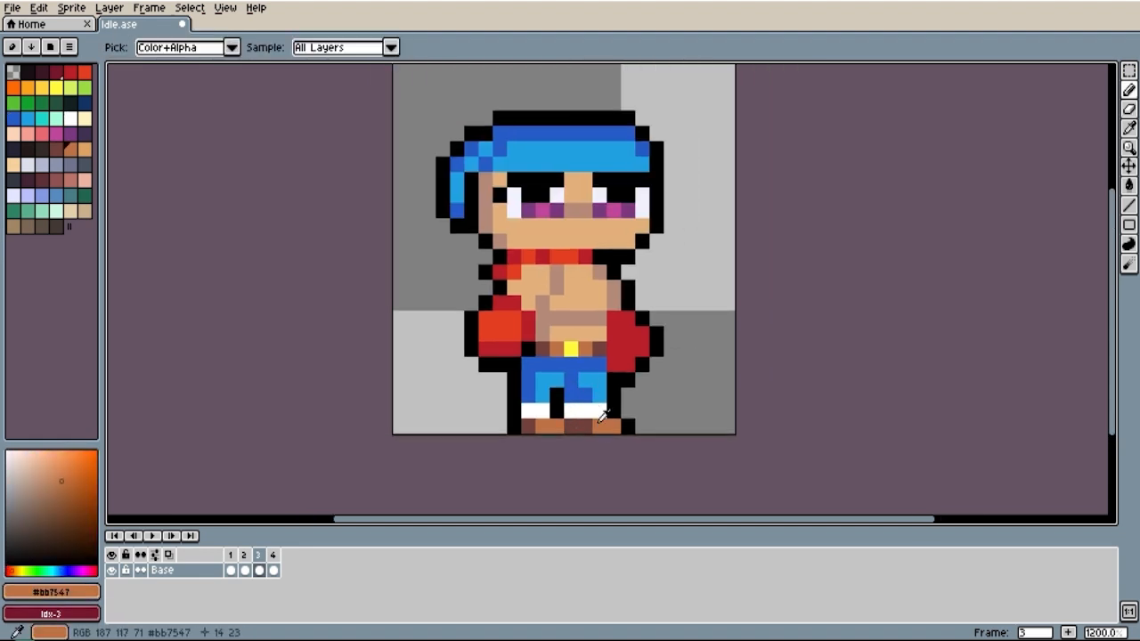
alt+click(611, 419)
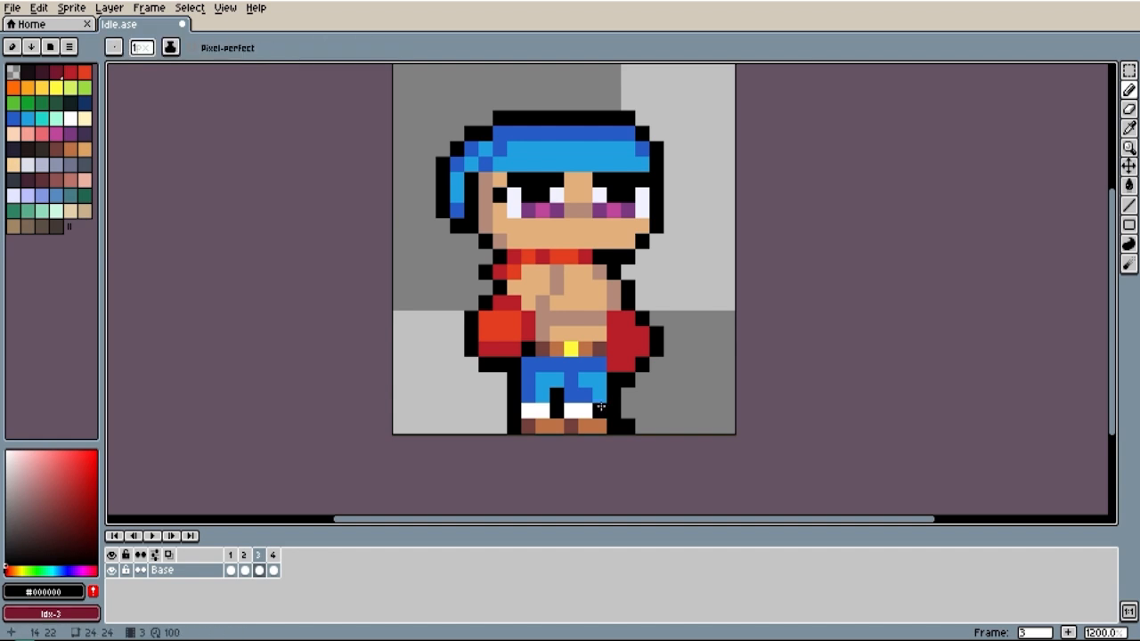
click(601, 382)
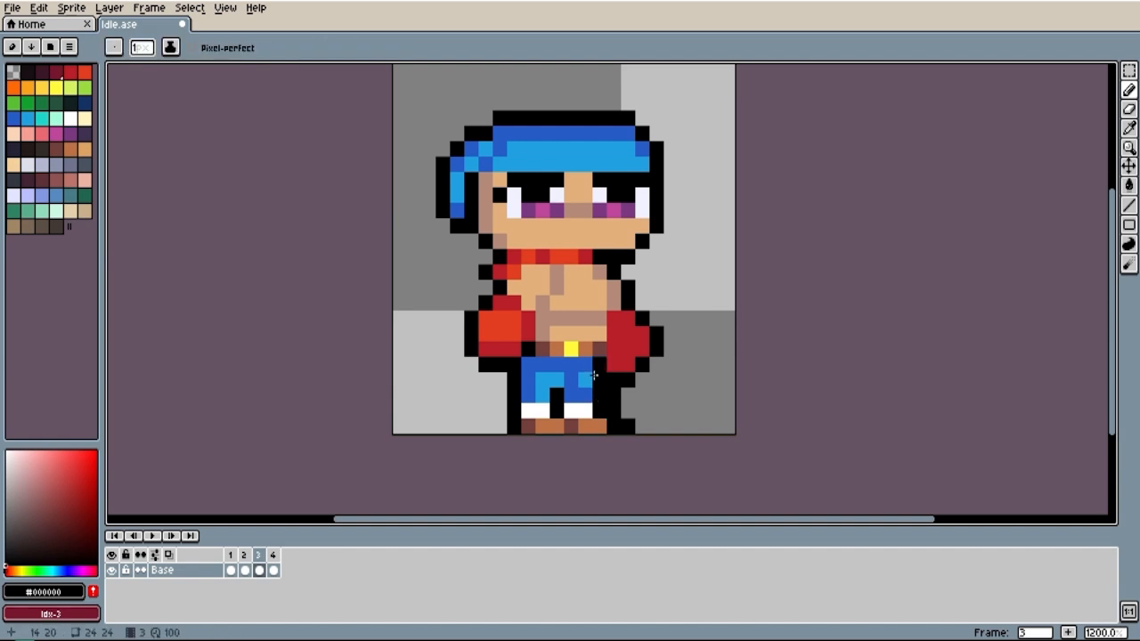
Step: Restore the right hip of the shorts in light blue #249fde and erase the surplus black pixels outside the right leg
alt+click(599, 366)
scroll(635, 382, down, 1)
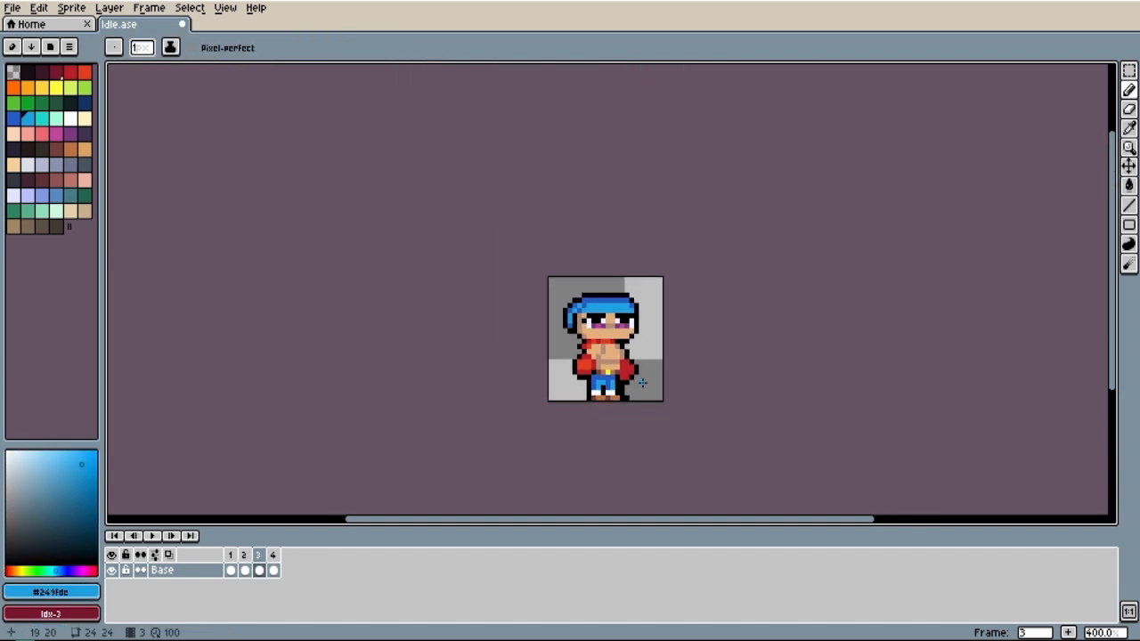
scroll(632, 379, up, 3)
scroll(627, 440, down, 3)
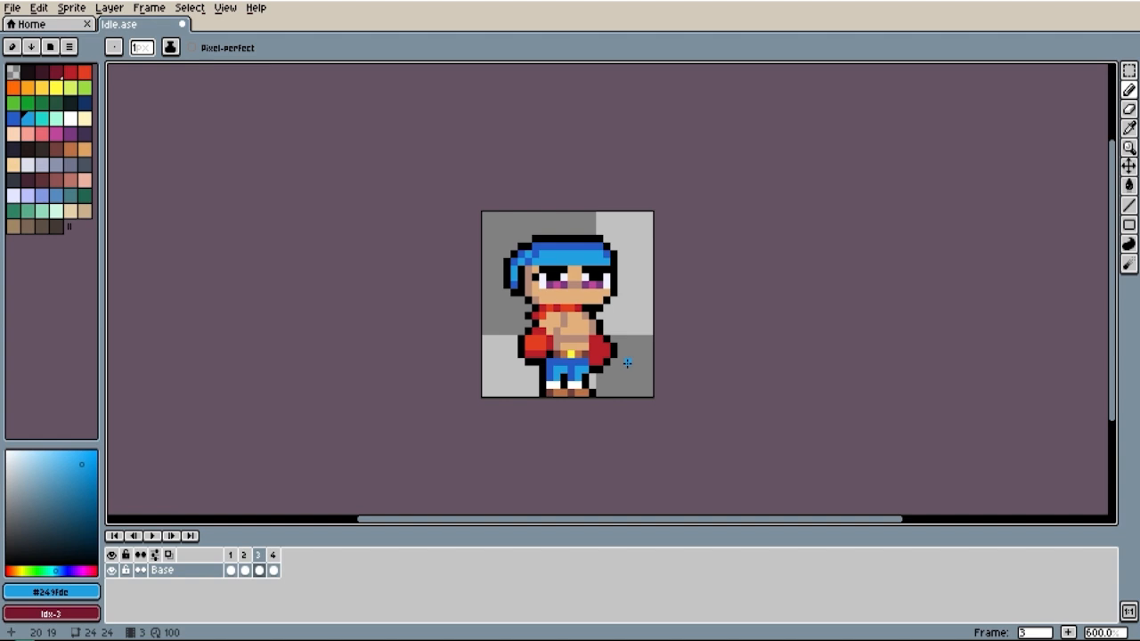
scroll(627, 363, up, 1)
Step: Select the upper body down to the shorts with the Rectangular Marquee and move it one pixel left on frame 3
key(m)
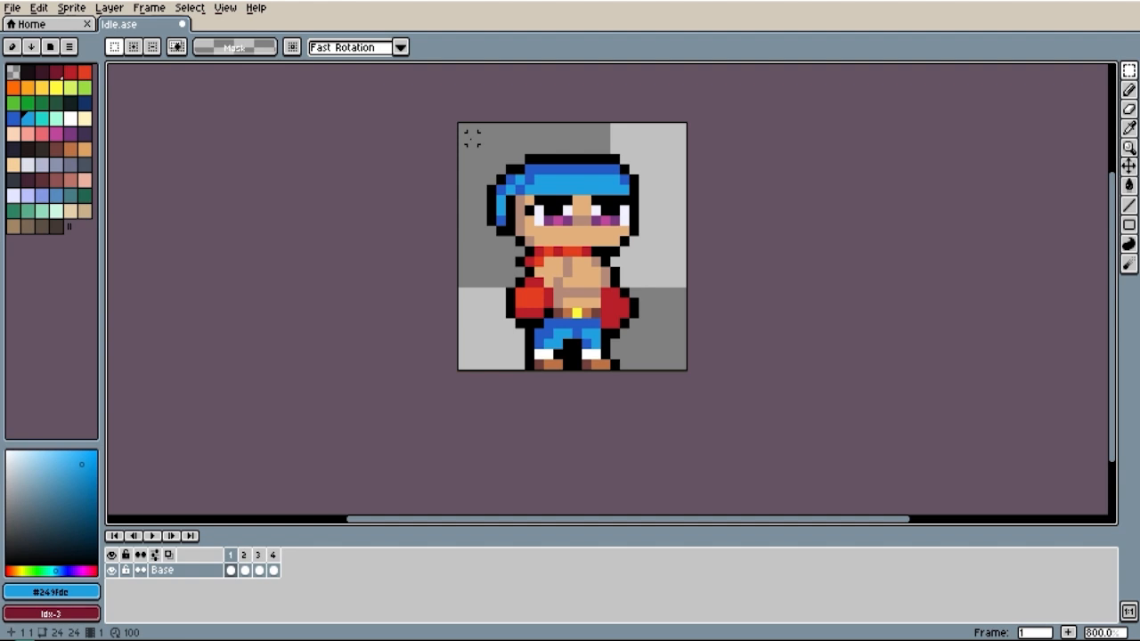
drag(471, 136, 686, 345)
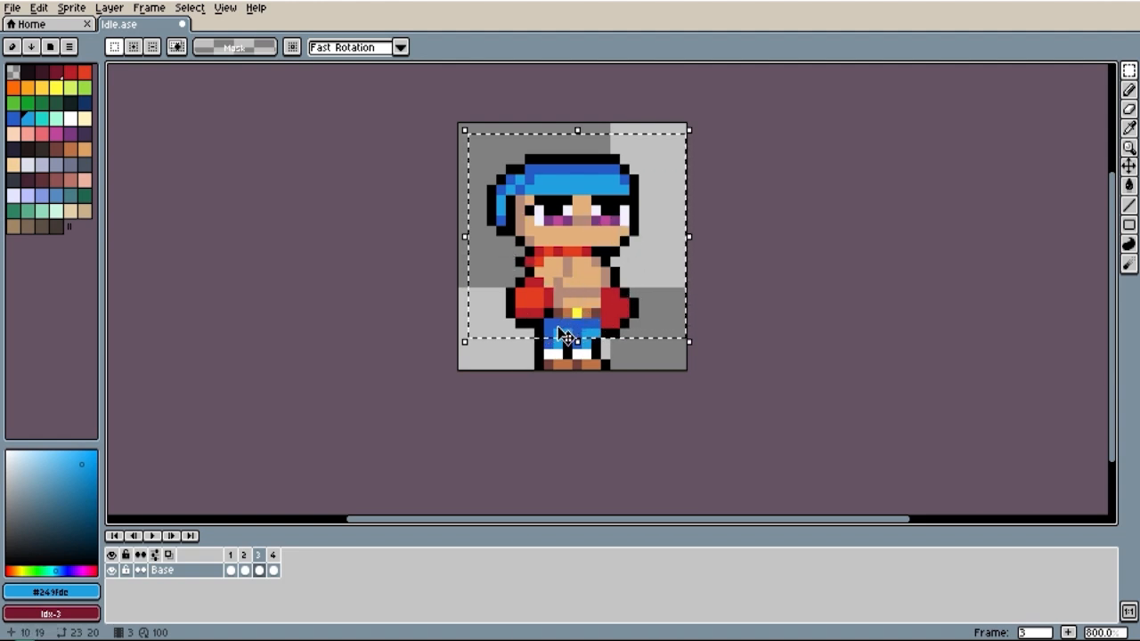
key(Left)
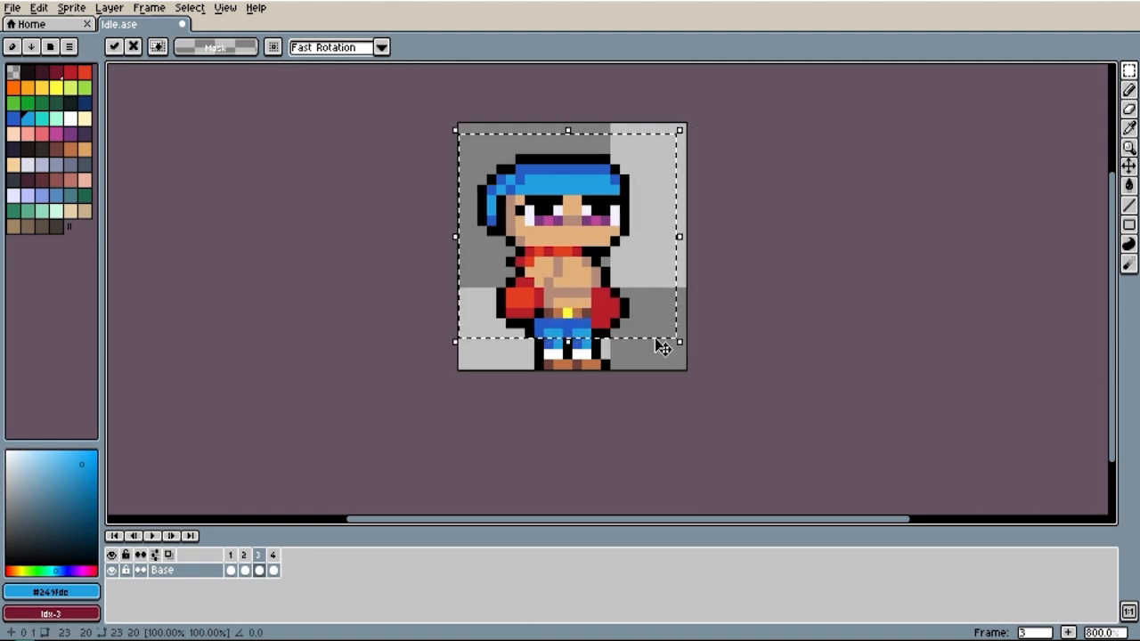
click(757, 333)
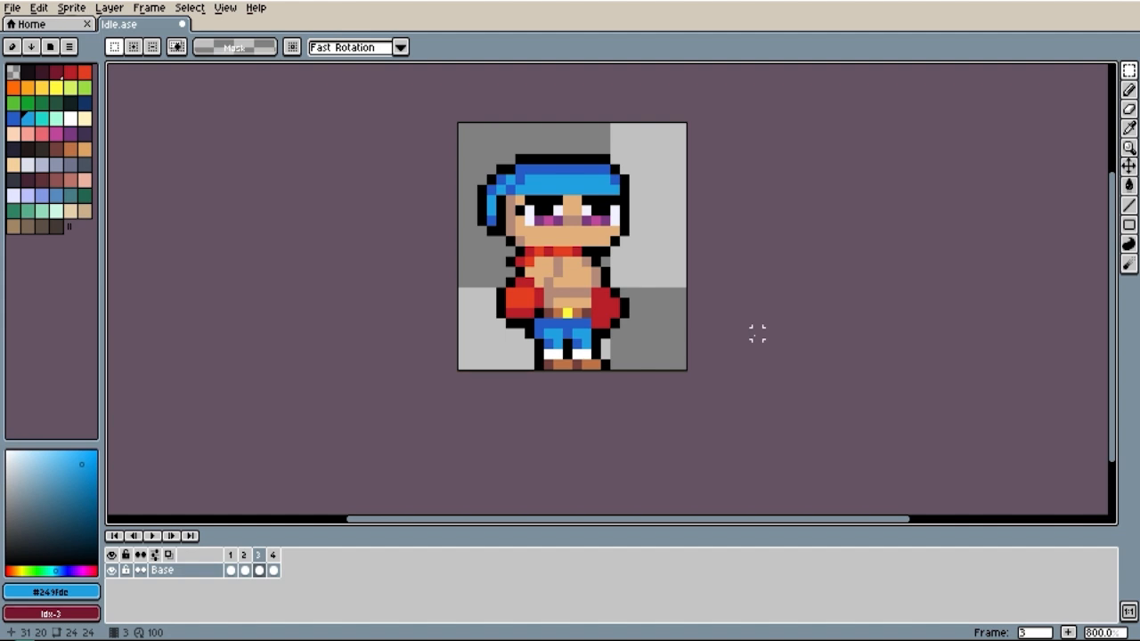
Step: Step back and forth through frames 1 to 4 to examine how the pose changes between them
key(Left)
key(Left)
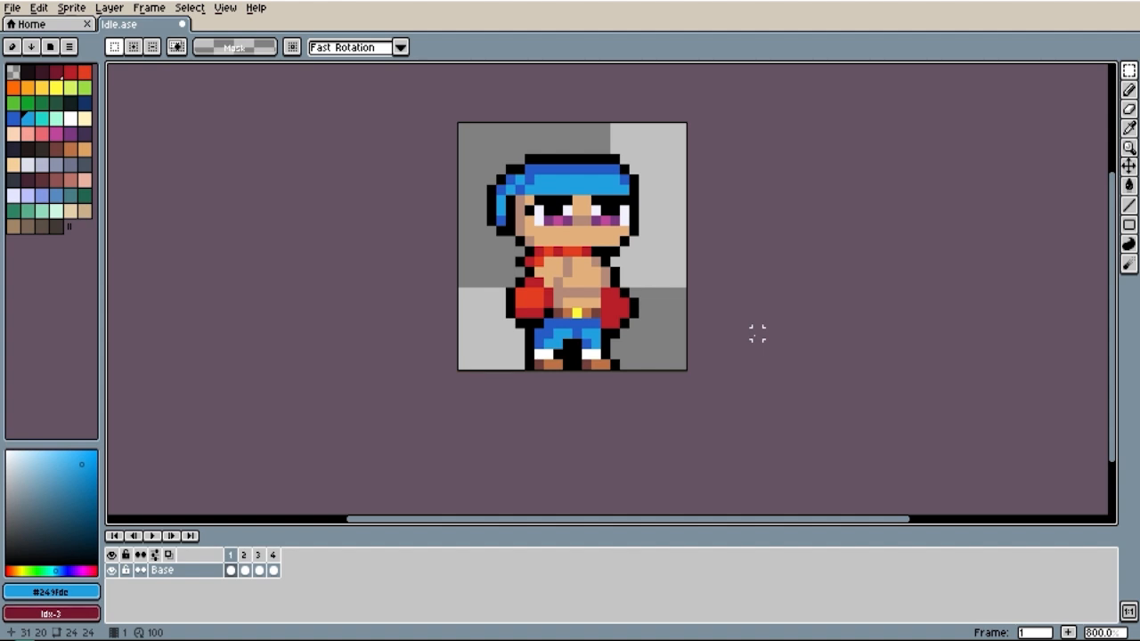
key(Right)
key(Right)
key(Left)
key(Left)
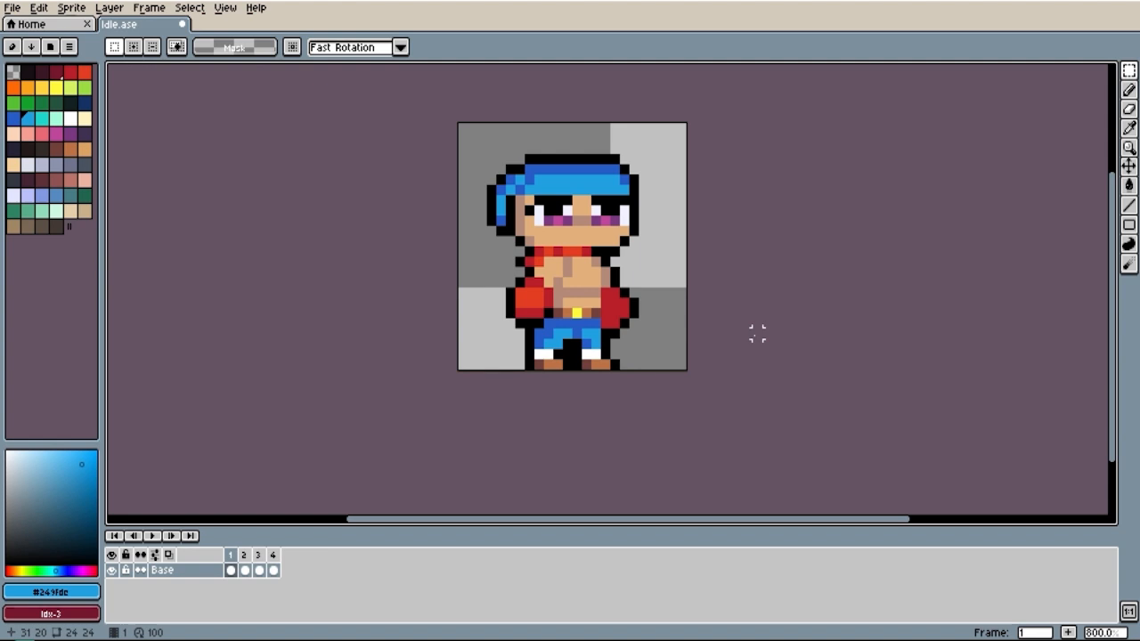
key(Right)
key(Right)
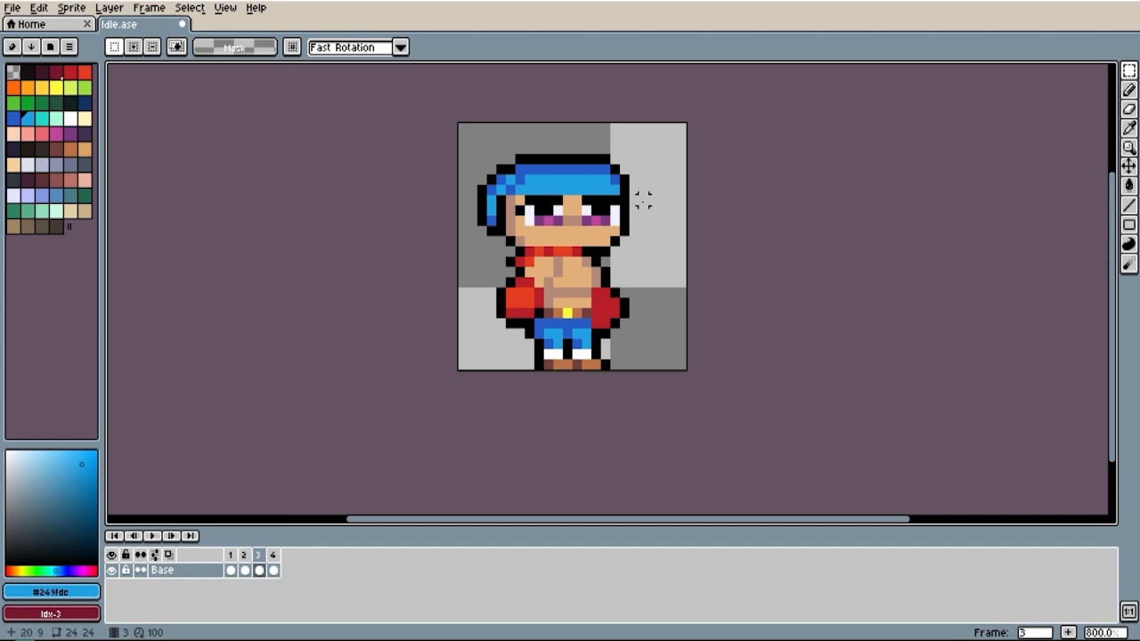
key(Right)
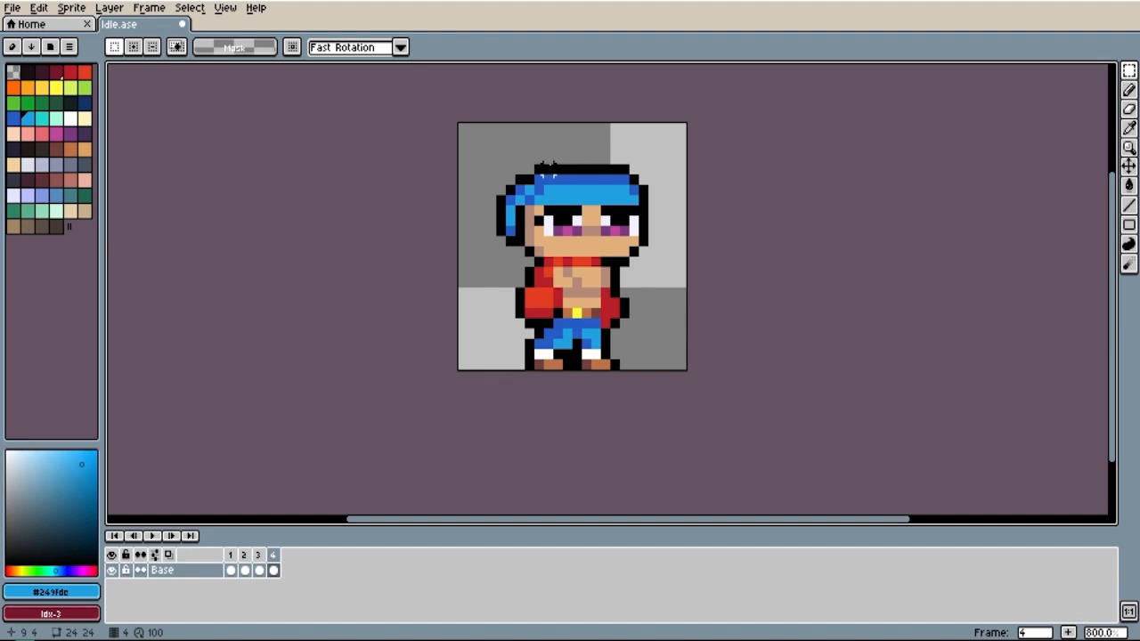
Step: Compare with frame 2, select the whole figure on frame 4 and move it two pixels up
click(246, 556)
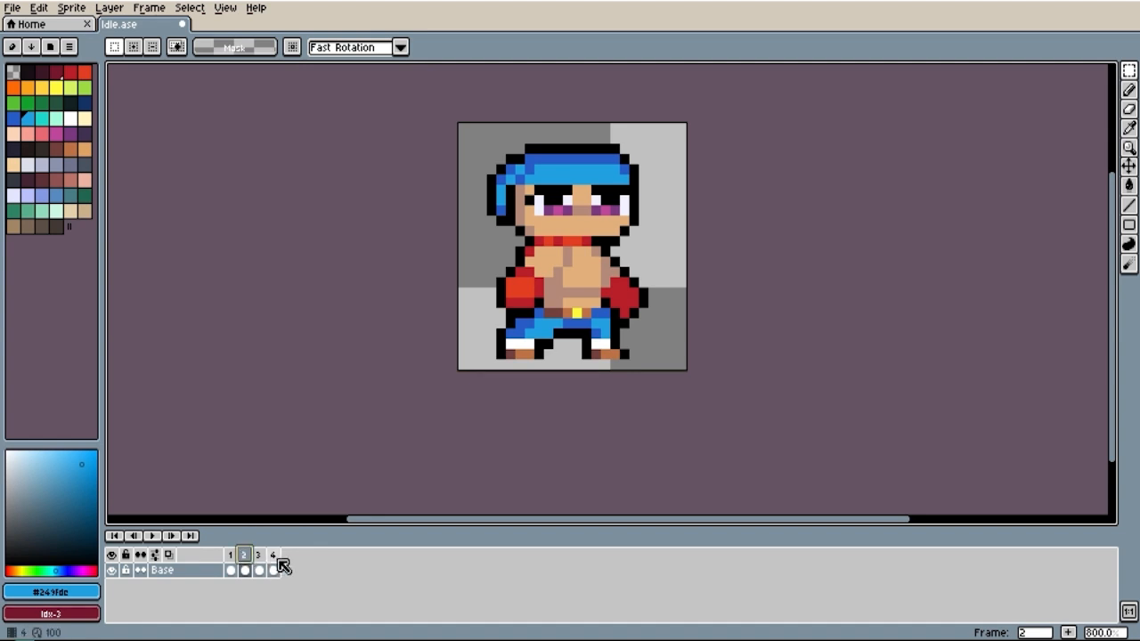
click(275, 565)
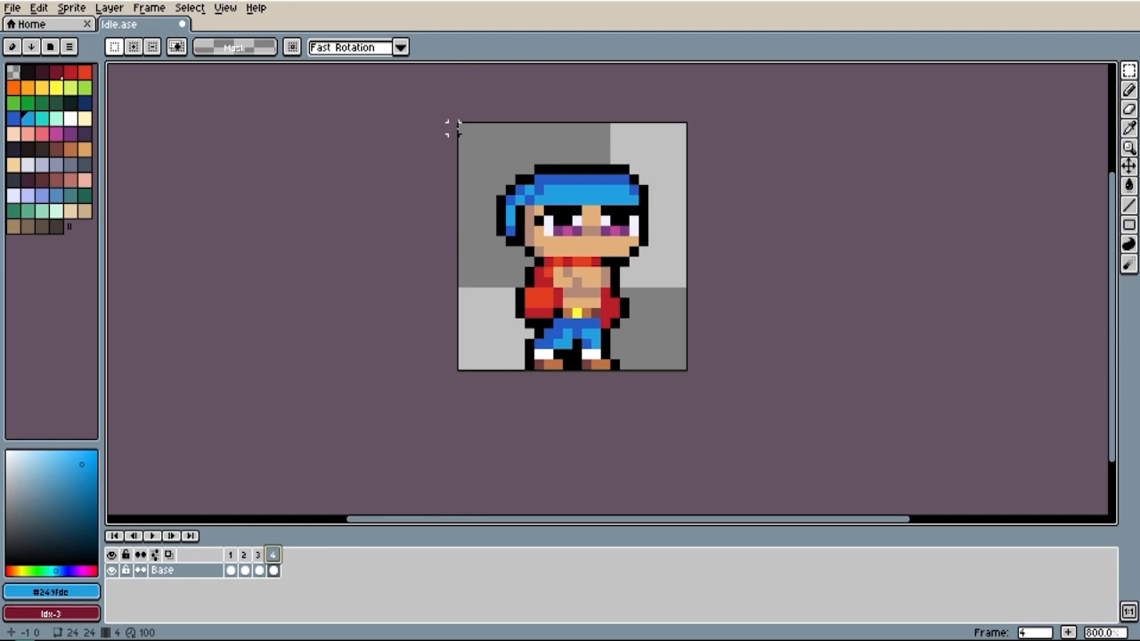
drag(458, 127, 756, 427)
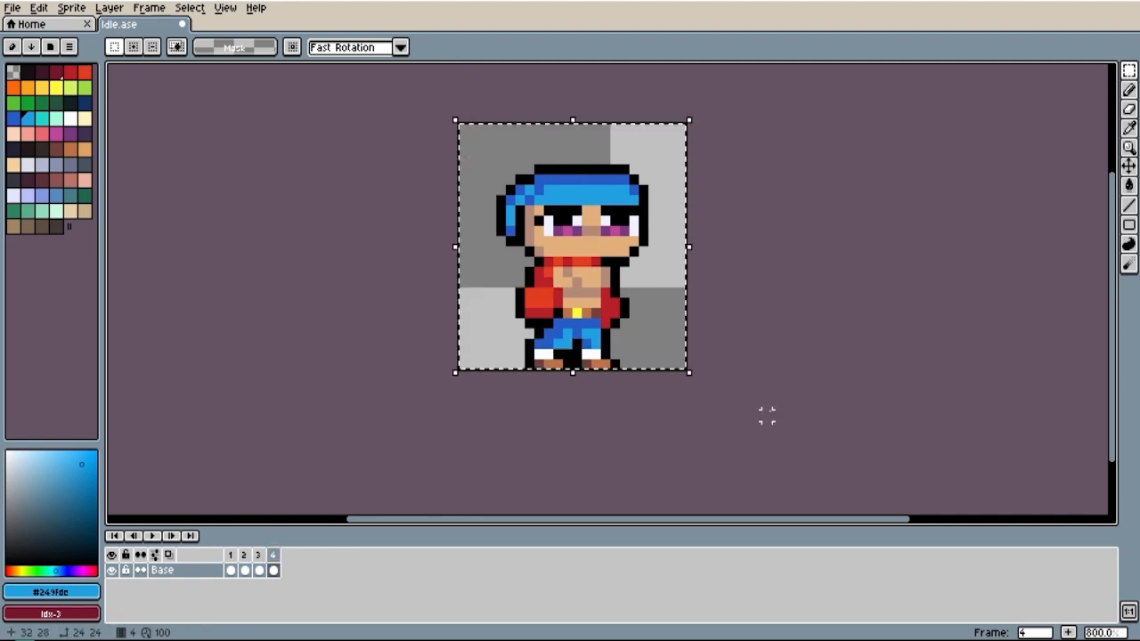
key(Up)
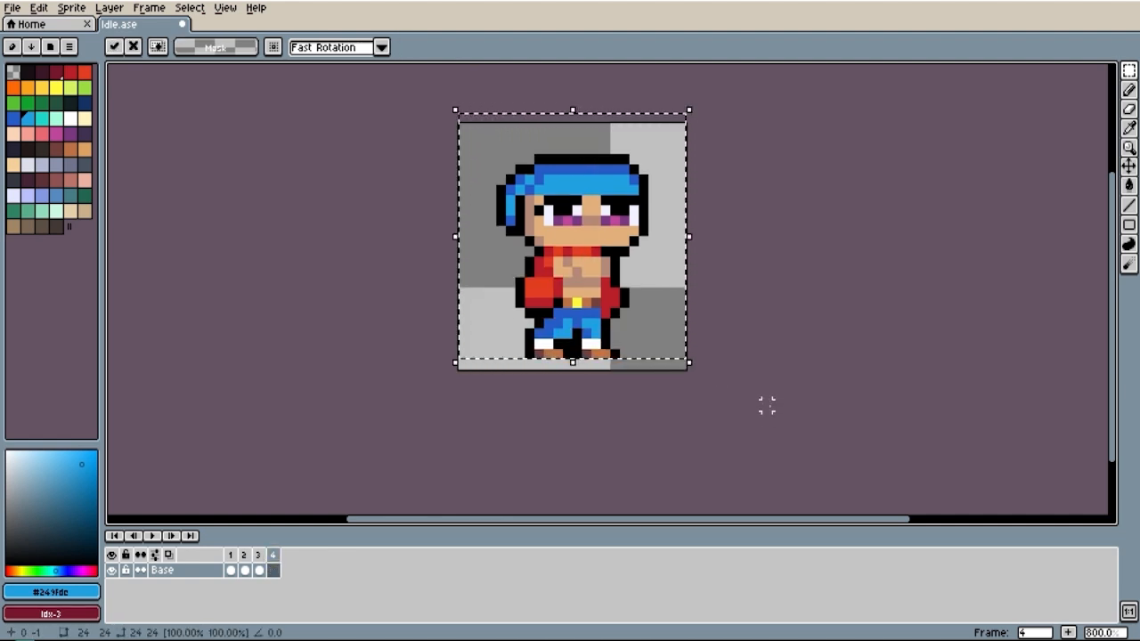
key(Up)
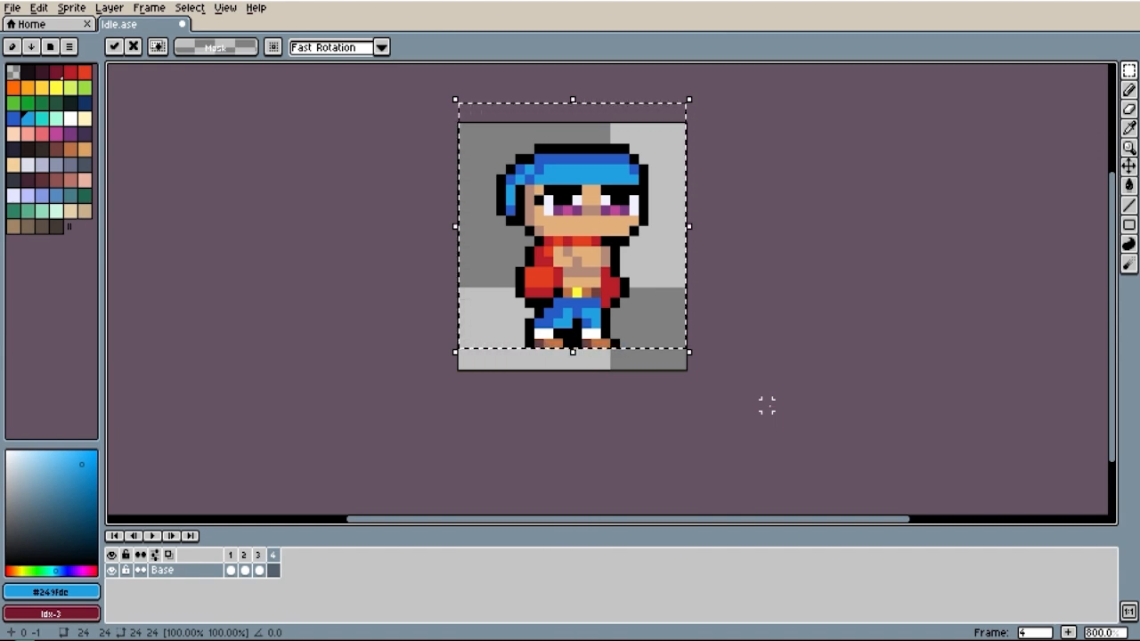
key(ctrl+d)
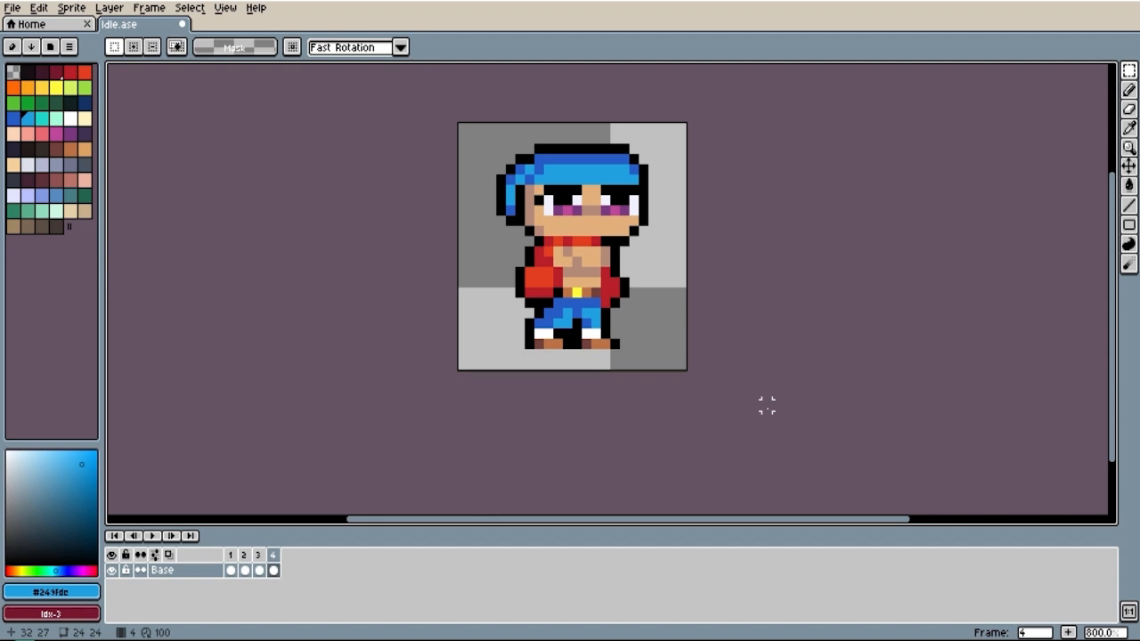
Step: Select the lower right leg and foot on frame 4 and move them one pixel left
scroll(574, 322, up, 5)
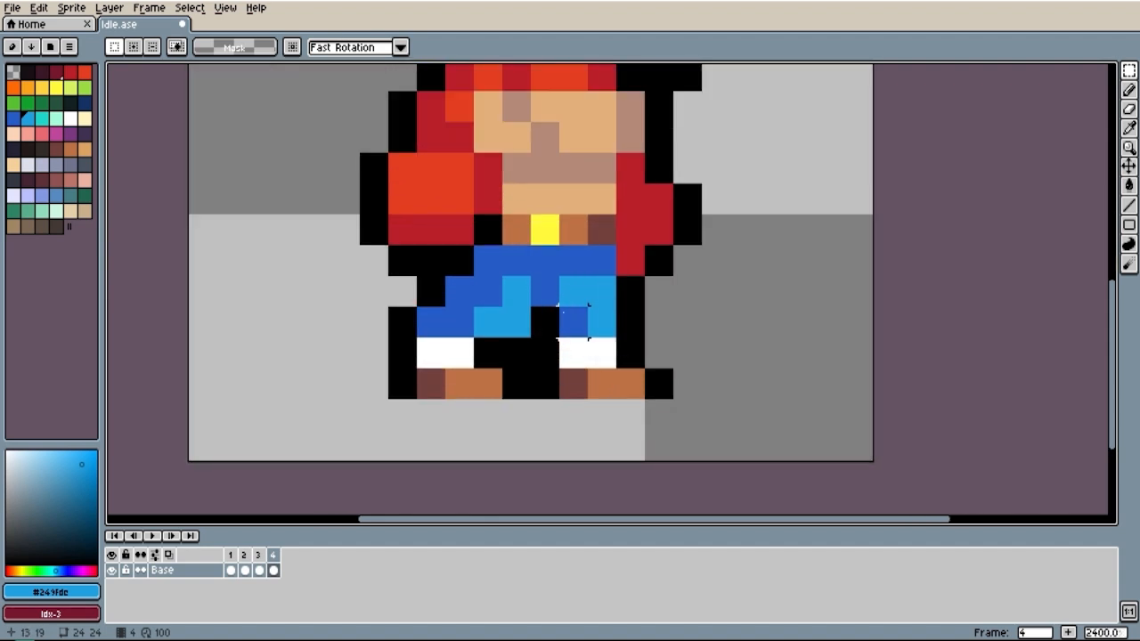
drag(531, 306, 705, 464)
scroll(716, 382, down, 3)
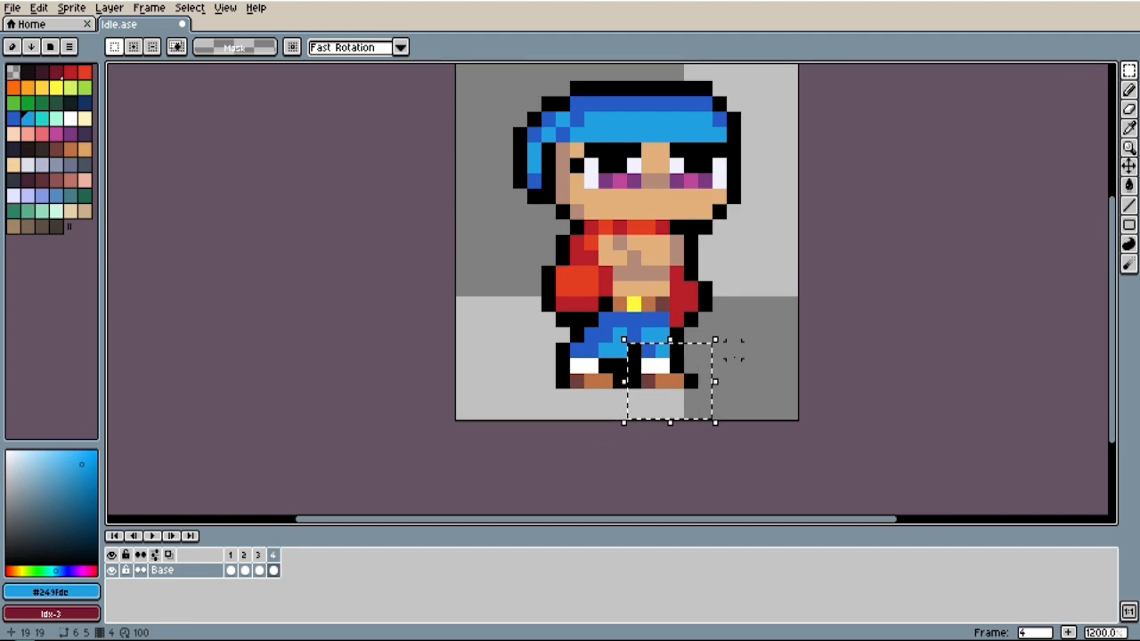
key(Left)
click(720, 396)
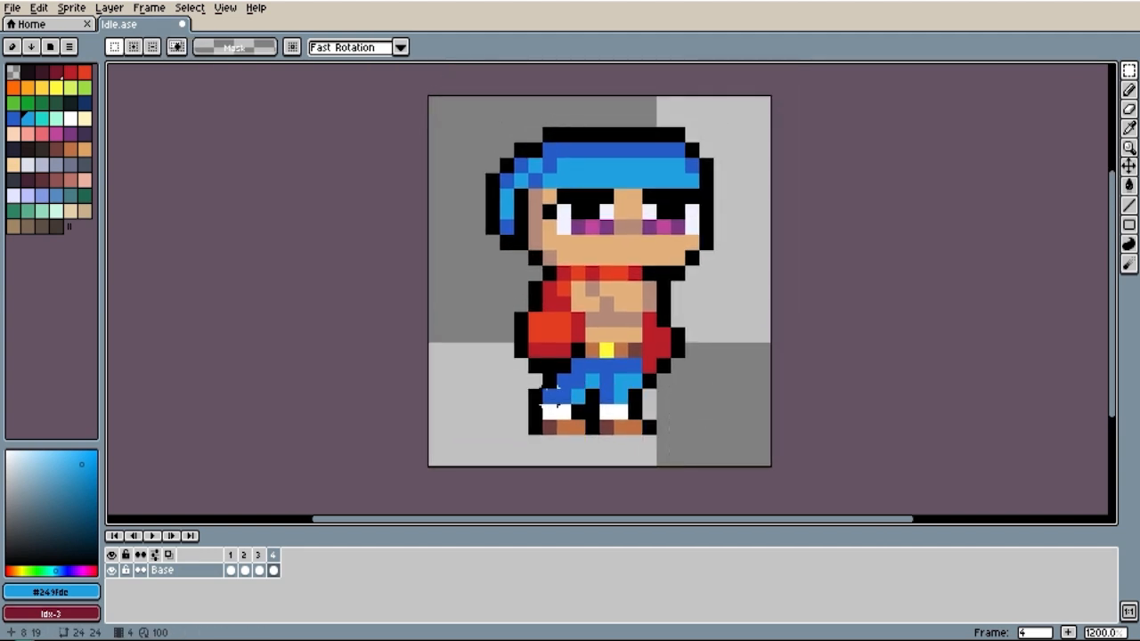
Step: Select the left leg with its sock and foot and move it two pixels right, overlapping the other leg
drag(536, 382, 592, 443)
key(Right)
key(Right)
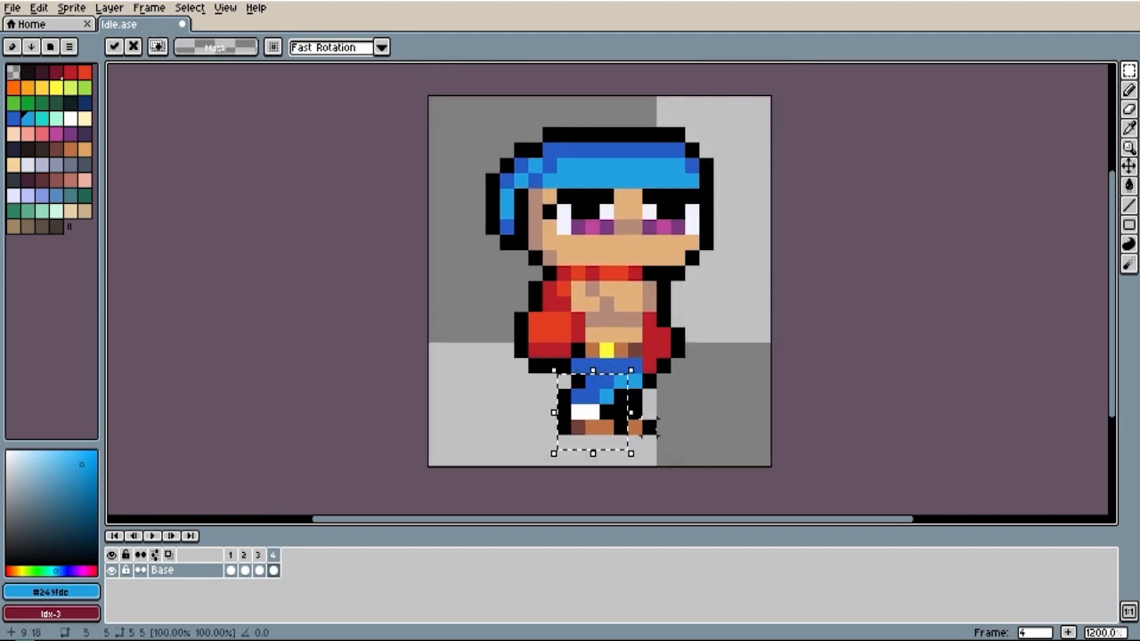
key(ctrl+d)
Step: Repaint the shorts' left side in dark blue, and blacken their right edge and the pixel beside the left sock
key(b)
alt+click(593, 378)
click(579, 378)
alt+click(620, 380)
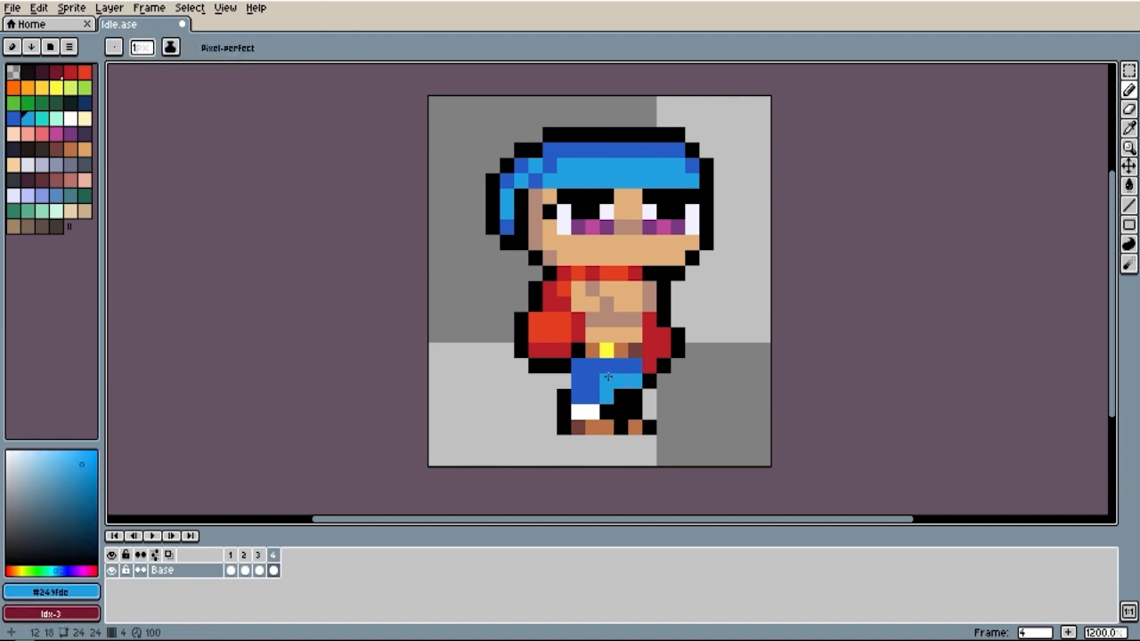
alt+click(648, 378)
click(629, 371)
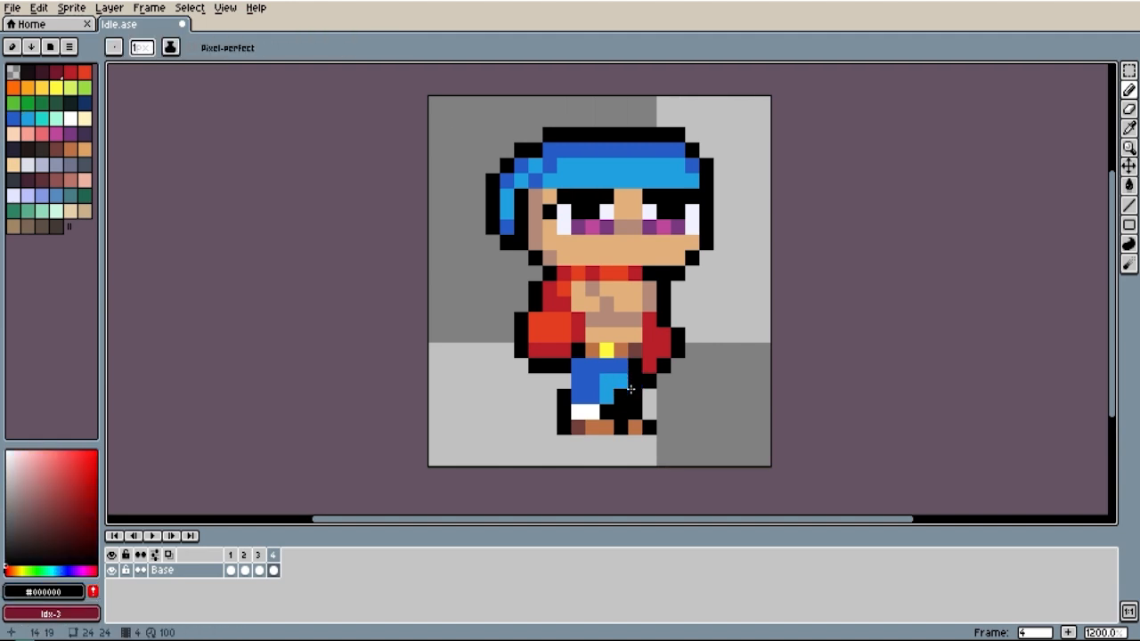
click(603, 392)
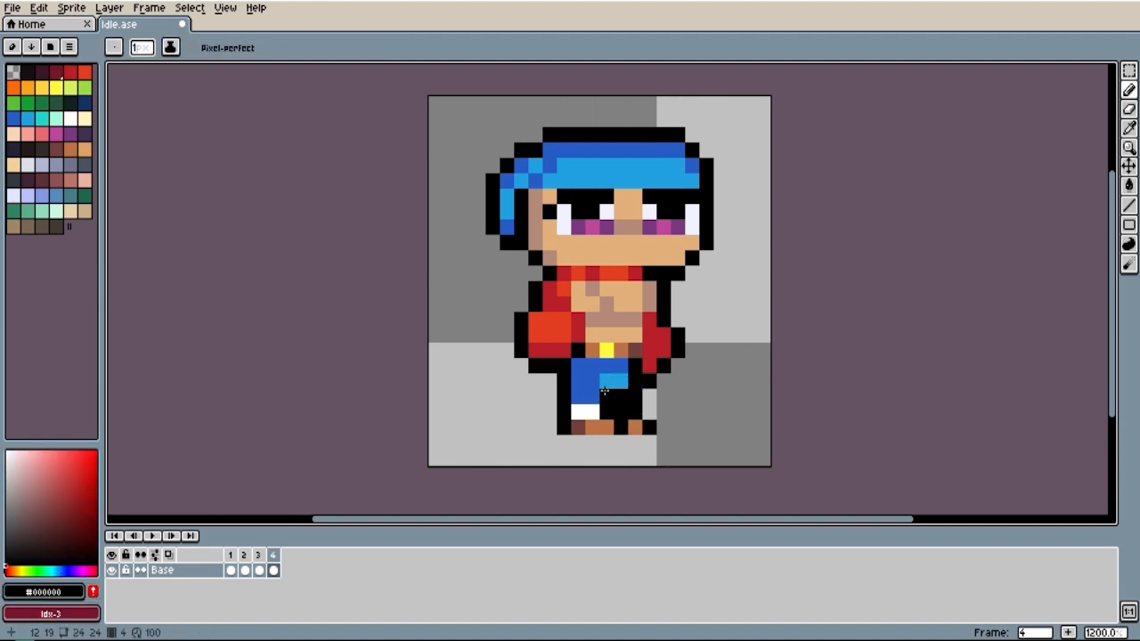
Step: Try a white pixel just above the inner end of the left sock
alt+click(591, 411)
click(605, 398)
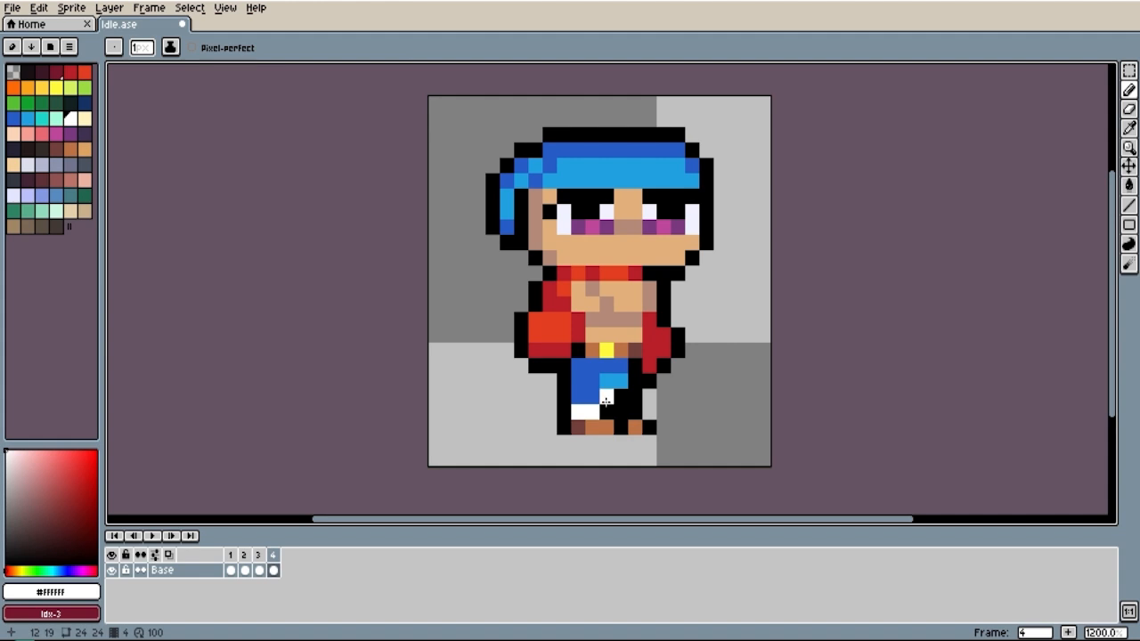
alt+click(604, 423)
scroll(623, 408, down, 2)
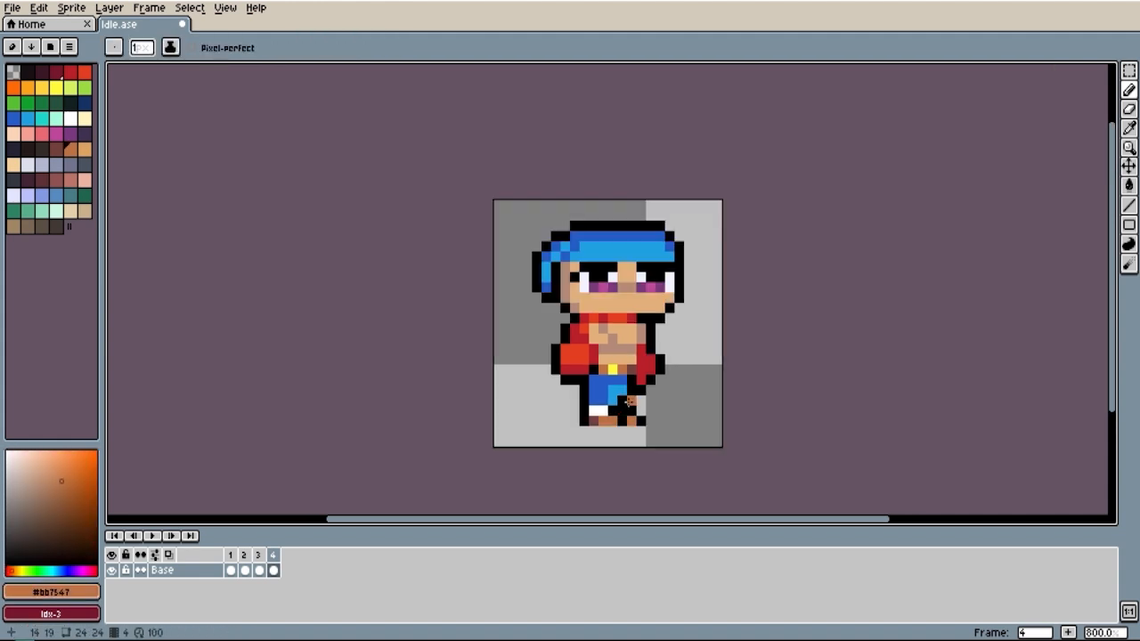
scroll(624, 400, up, 1)
Step: Paint light blue #249fde above the left sock and black out the strip between the two legs
alt+click(618, 389)
click(594, 398)
alt+click(618, 368)
alt+click(621, 383)
mouse_move(621, 383)
mouse_down()
mouse_move(621, 373)
mouse_move(620, 398)
mouse_up()
alt+click(634, 369)
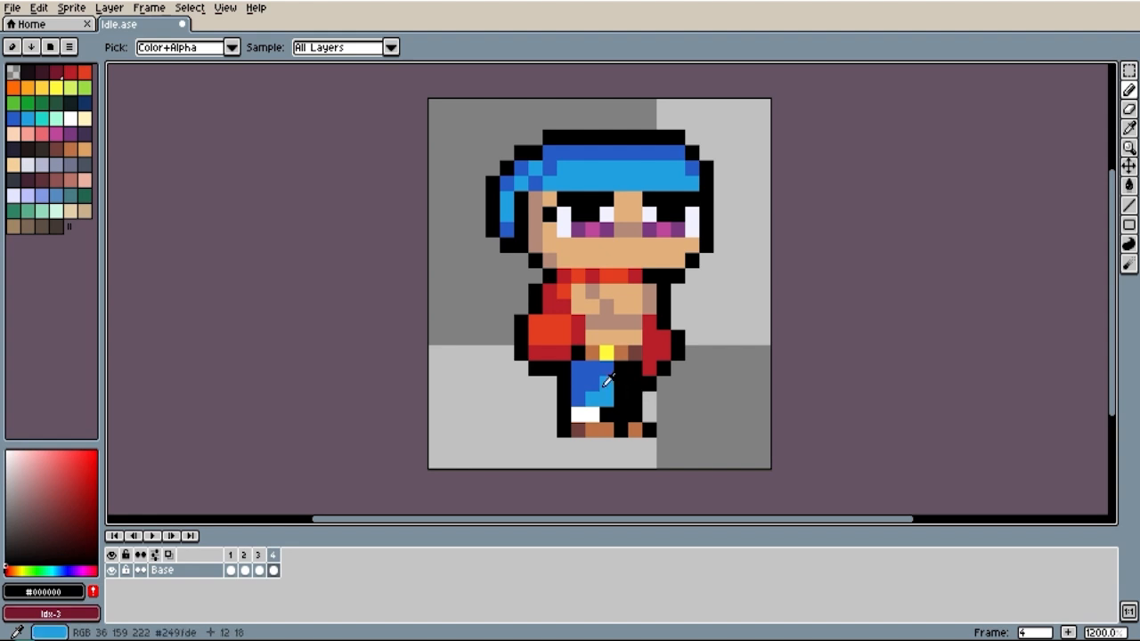
Step: Paint the right leg of the shorts as a narrow dark and light blue strip with a black outer edge
alt+click(608, 381)
mouse_move(634, 382)
mouse_down()
mouse_move(643, 401)
mouse_move(675, 412)
mouse_up()
alt+click(638, 409)
Step: Select the left sock and foot and move them one pixel right and one pixel up
key(m)
drag(614, 403, 645, 450)
key(Right)
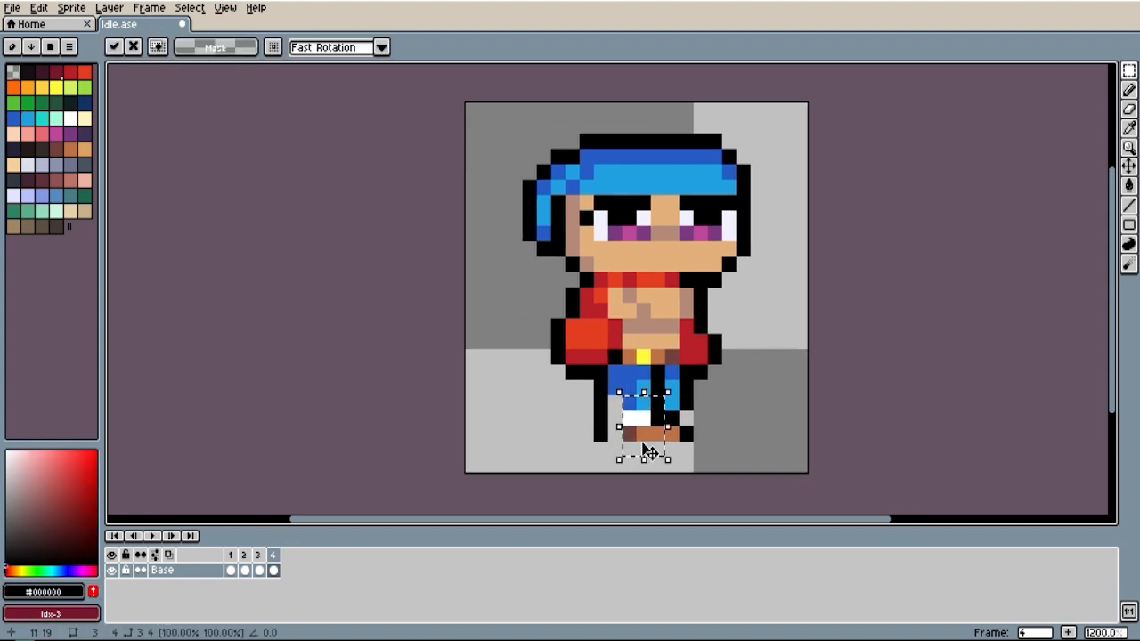
key(Up)
click(659, 478)
Step: Outline the left side of the raised sock and foot in black and erase the old outline pixels beside it
scroll(623, 413, up, 2)
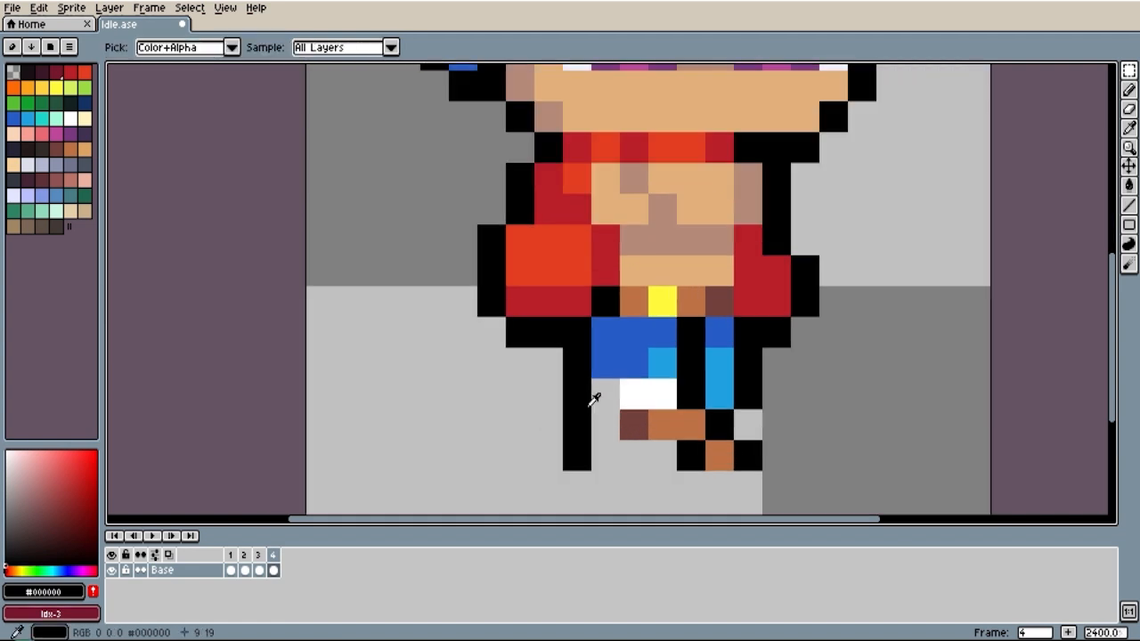
click(603, 406)
key(b)
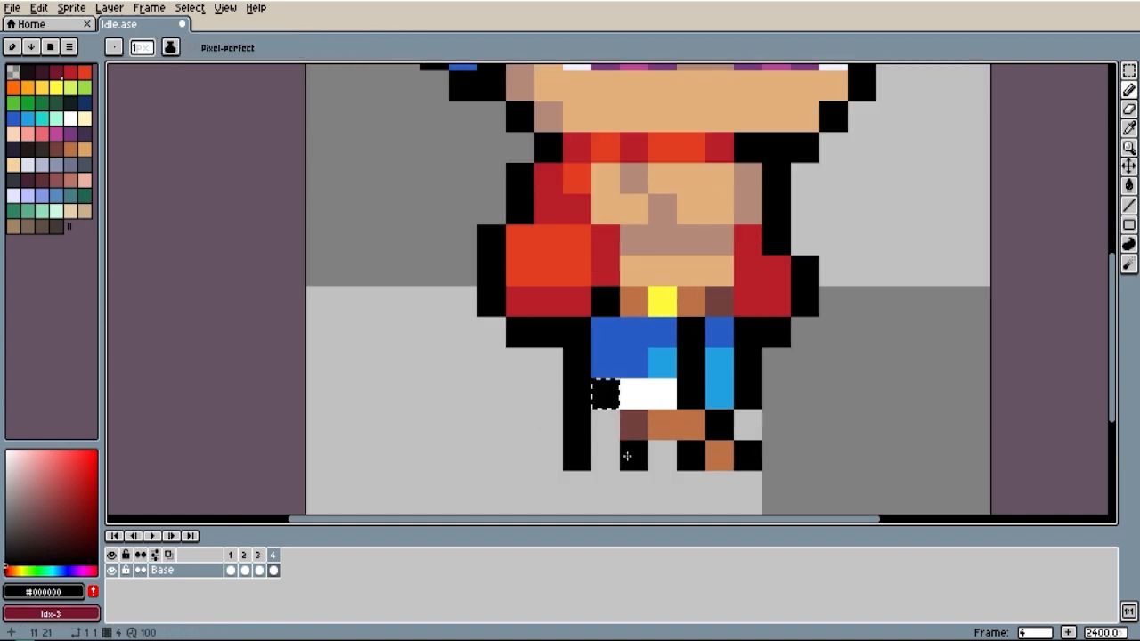
key(m)
click(604, 419)
key(b)
click(604, 420)
key(e)
drag(577, 425, 577, 454)
click(577, 395)
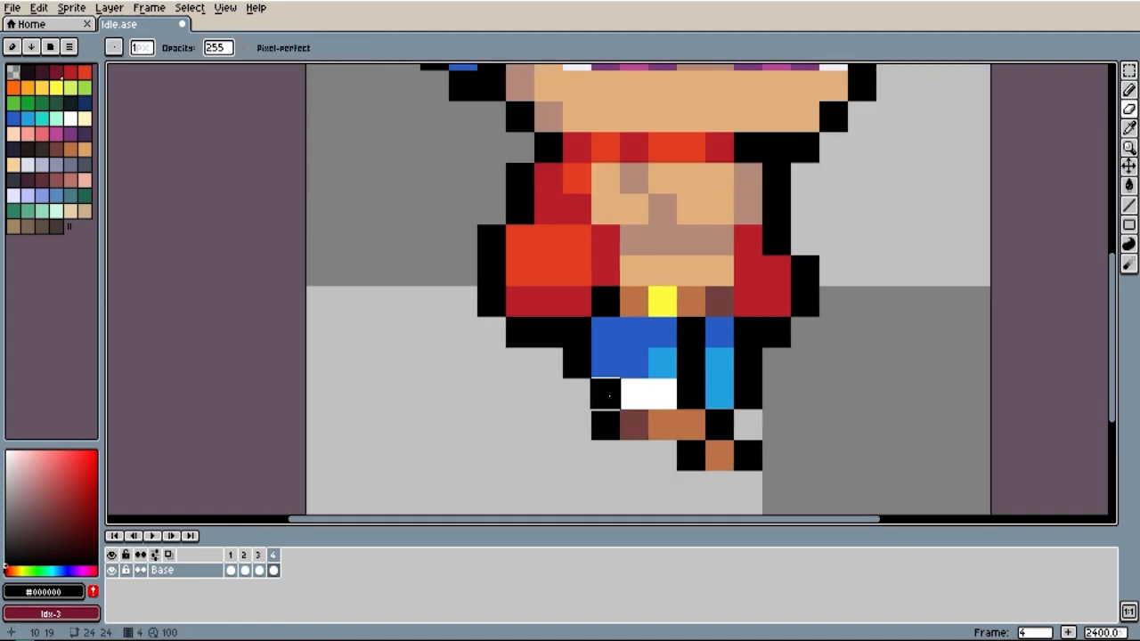
Step: Add a light blue #249fde highlight to the upper left leg of the shorts
alt+click(664, 359)
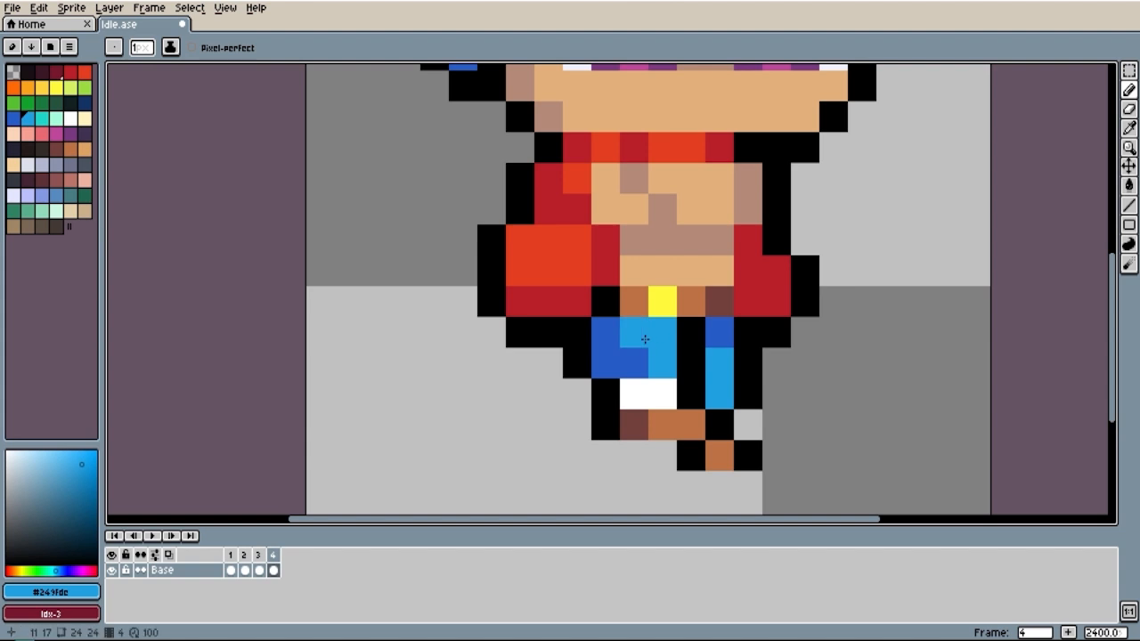
scroll(645, 339, down, 4)
scroll(690, 339, up, 1)
Step: Extend the raised sock in white and its foot in brown #bb7547 one pixel right, and blacken their outer edges
alt+click(680, 307)
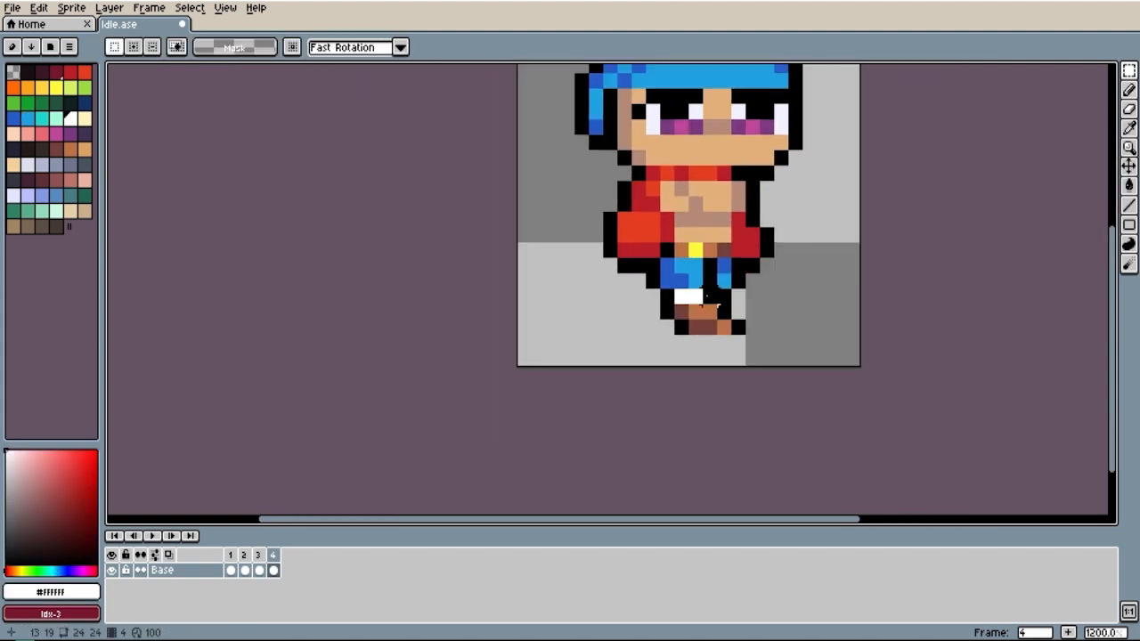
alt+click(718, 307)
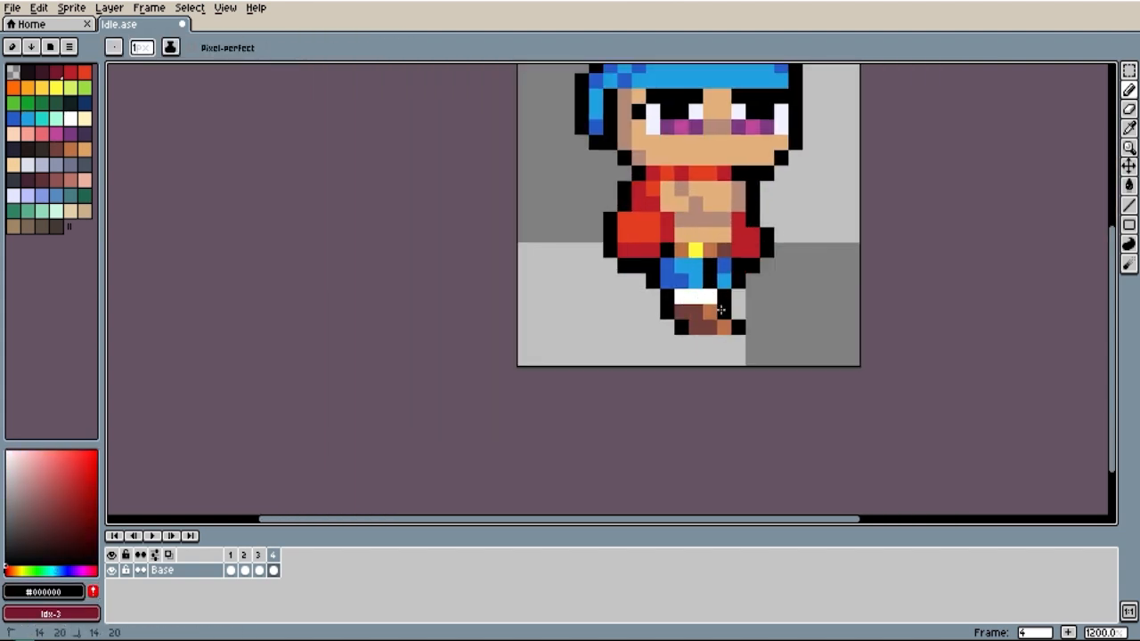
alt+click(713, 308)
click(723, 311)
alt+click(737, 323)
click(736, 311)
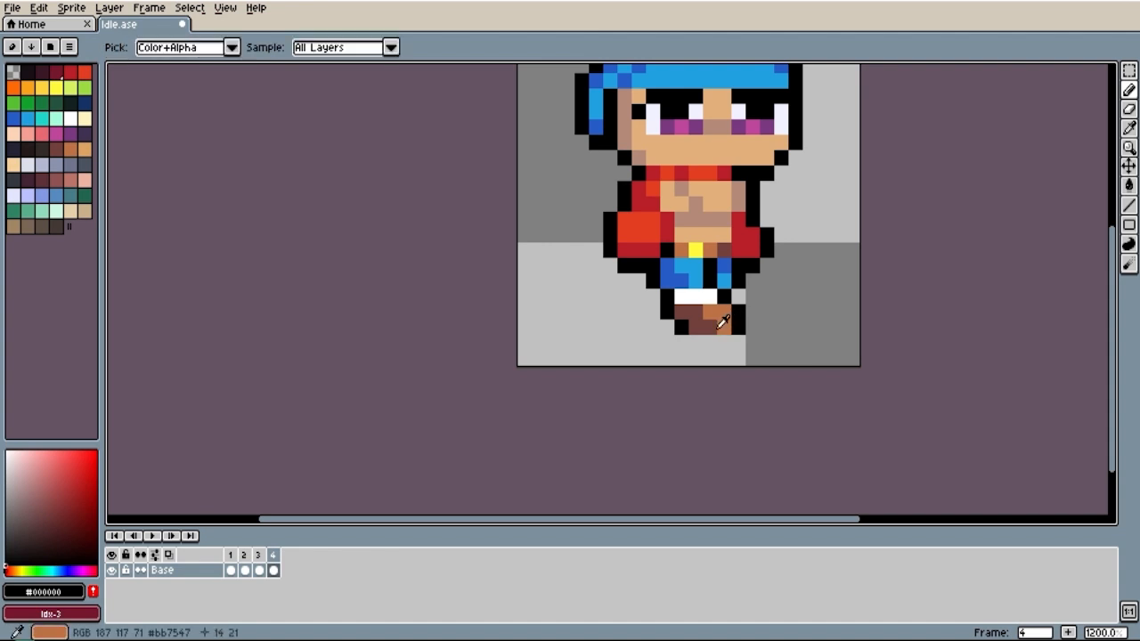
click(677, 299)
Step: Shift the raised leg's dark and light blue shading one pixel right and erase the surplus black outline on its left
alt+click(692, 270)
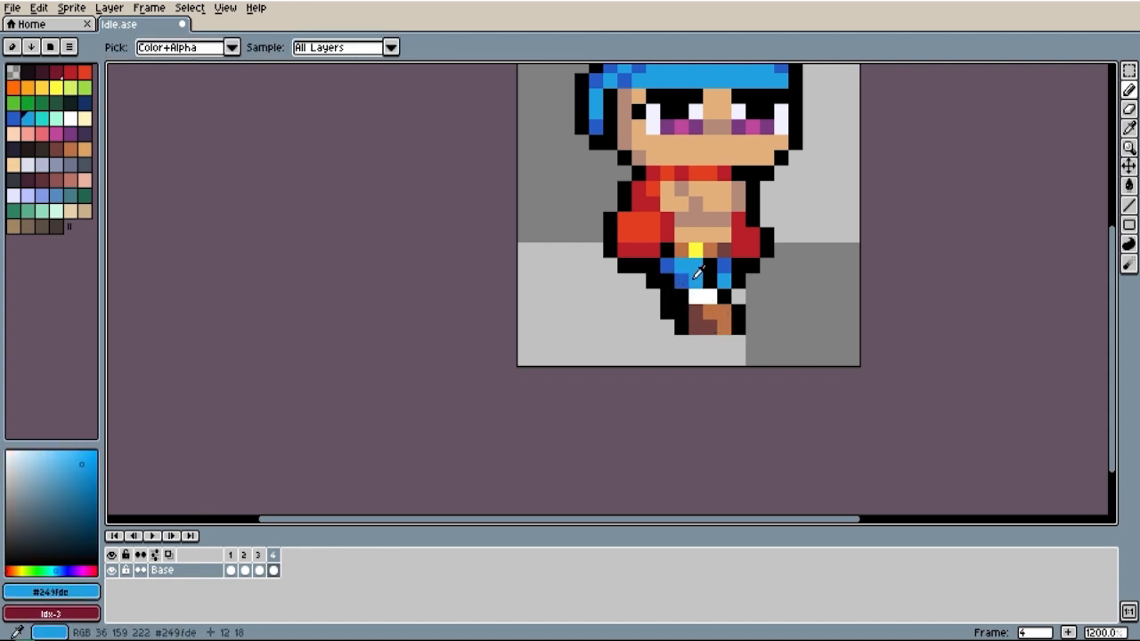
alt+click(686, 280)
alt+click(693, 280)
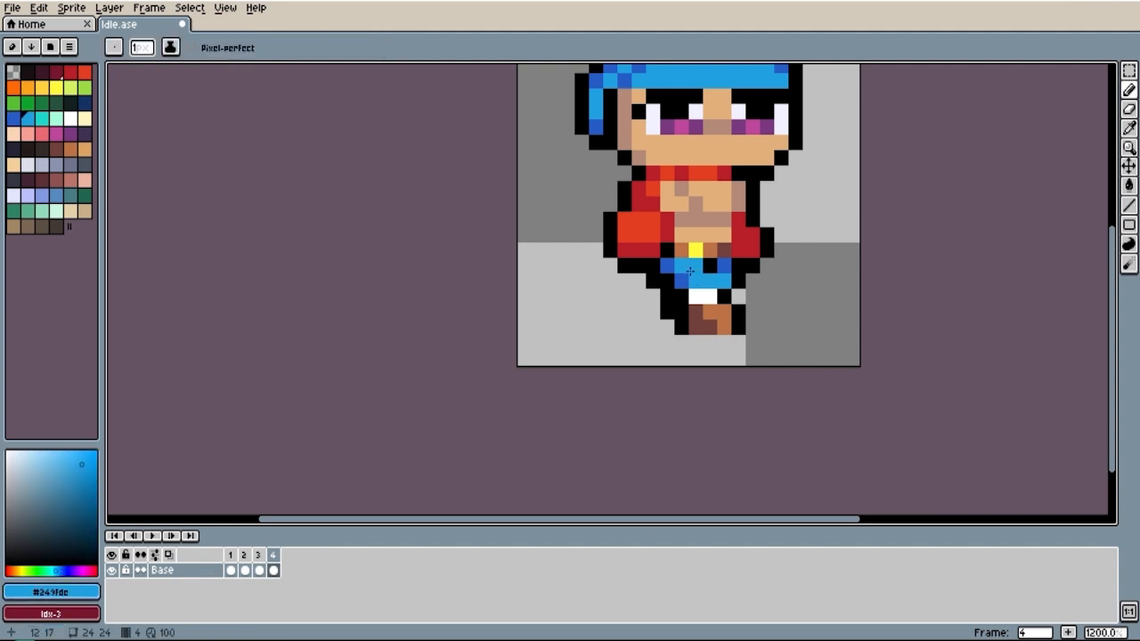
alt+click(687, 280)
click(681, 265)
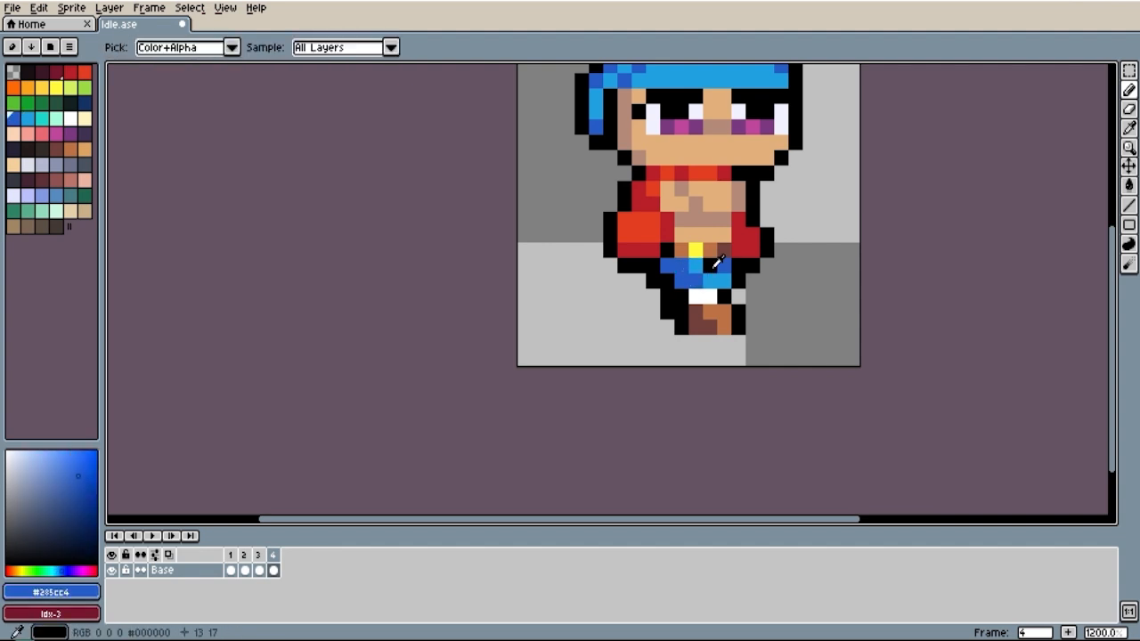
alt+click(714, 260)
key(e)
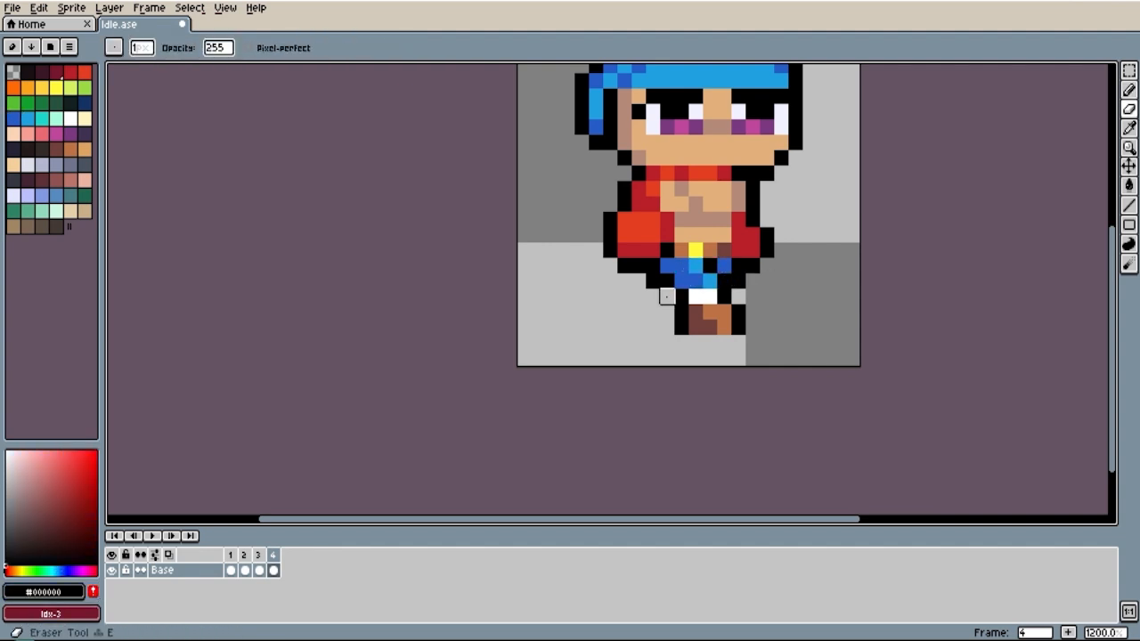
Step: Draw the rear leg as a two-pixel dark blue column with a dark brown #71413b foot pixel below it
alt+click(723, 266)
key(b)
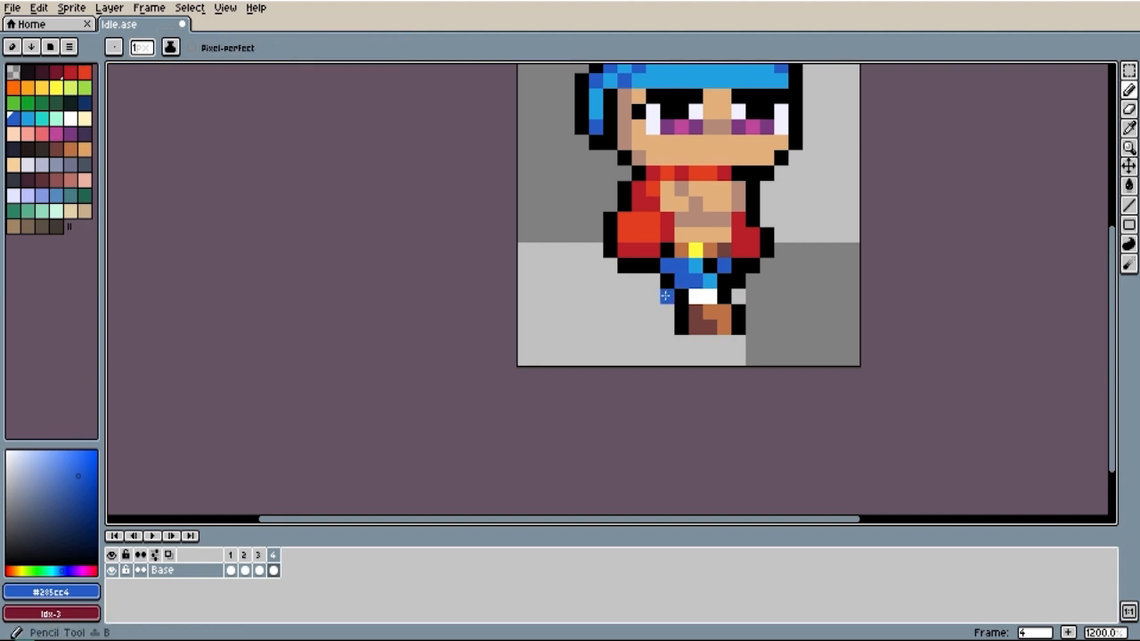
drag(665, 296, 665, 306)
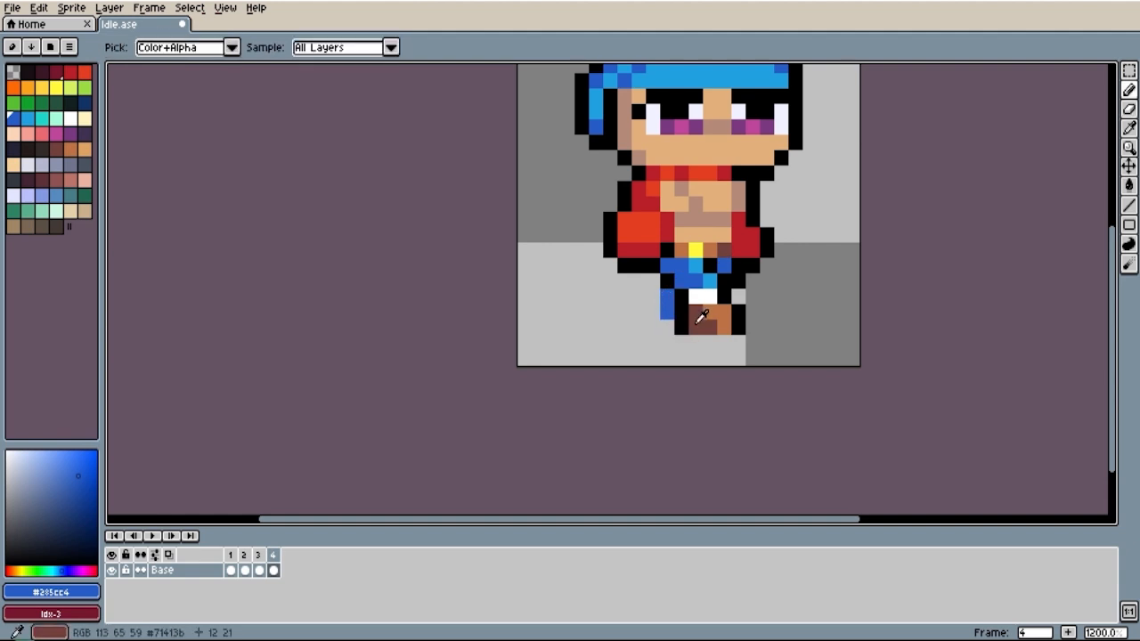
alt+click(697, 321)
click(669, 325)
Step: Erase the leftover pixels under the raised foot and start outlining the rear foot in black
alt+click(684, 321)
mouse_move(691, 328)
mouse_down()
mouse_move(752, 326)
mouse_move(681, 327)
mouse_up()
key(e)
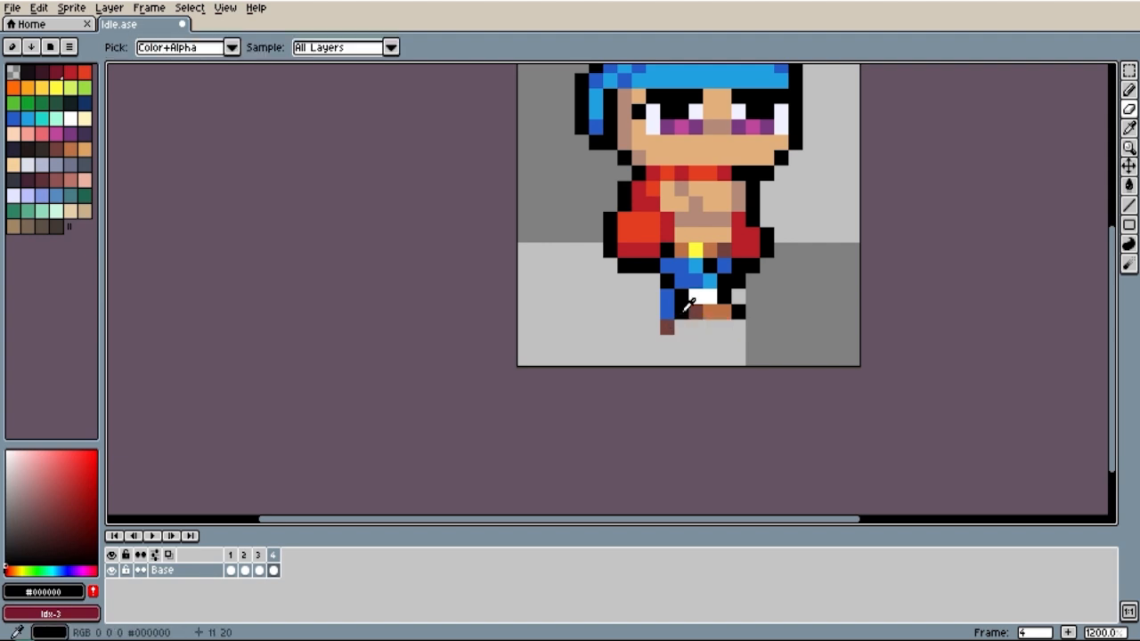
key(b)
click(687, 323)
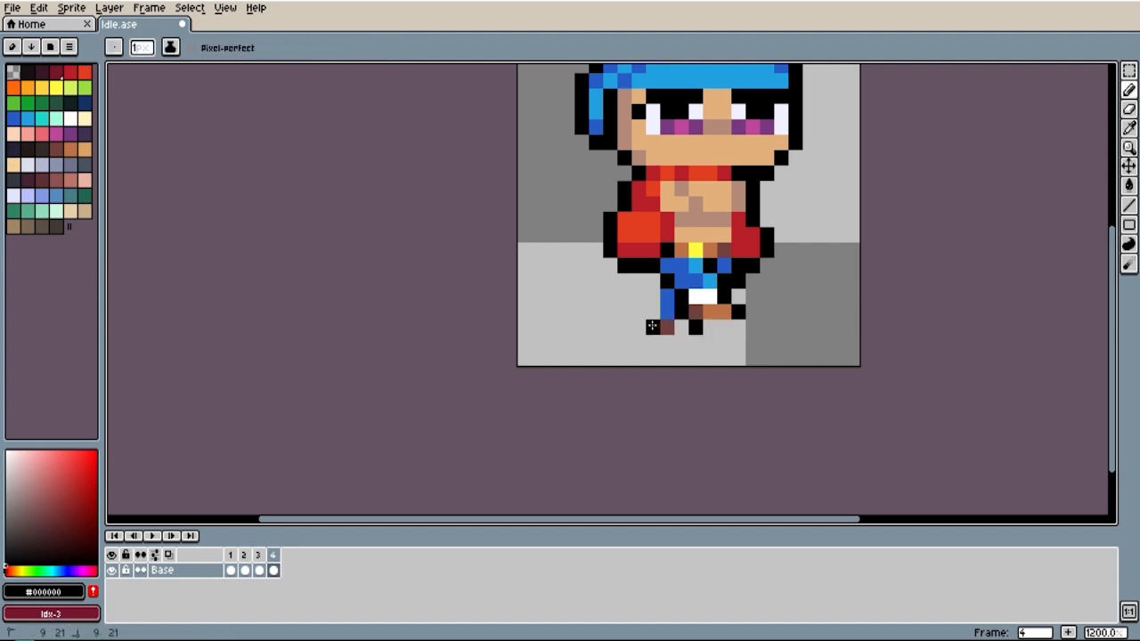
mouse_move(652, 325)
mouse_down()
mouse_move(653, 296)
mouse_move(682, 321)
mouse_move(720, 310)
mouse_move(673, 325)
mouse_move(709, 318)
mouse_up()
Step: Widen the rear foot in dark brown and finish the black outline around the rear leg and foot
key(i)
alt+click(713, 314)
alt+click(672, 323)
scroll(711, 322, down, 1)
alt+click(709, 324)
scroll(721, 313, down, 3)
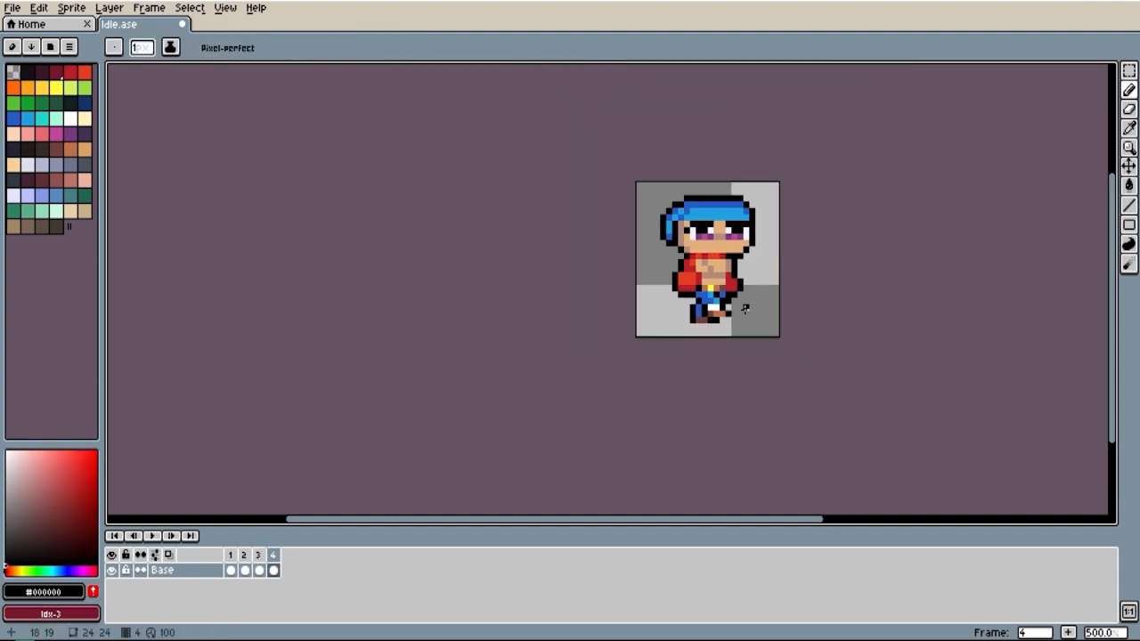
Step: Shift the front glove one pixel right, closer to the body, on frame 4
scroll(775, 312, up, 3)
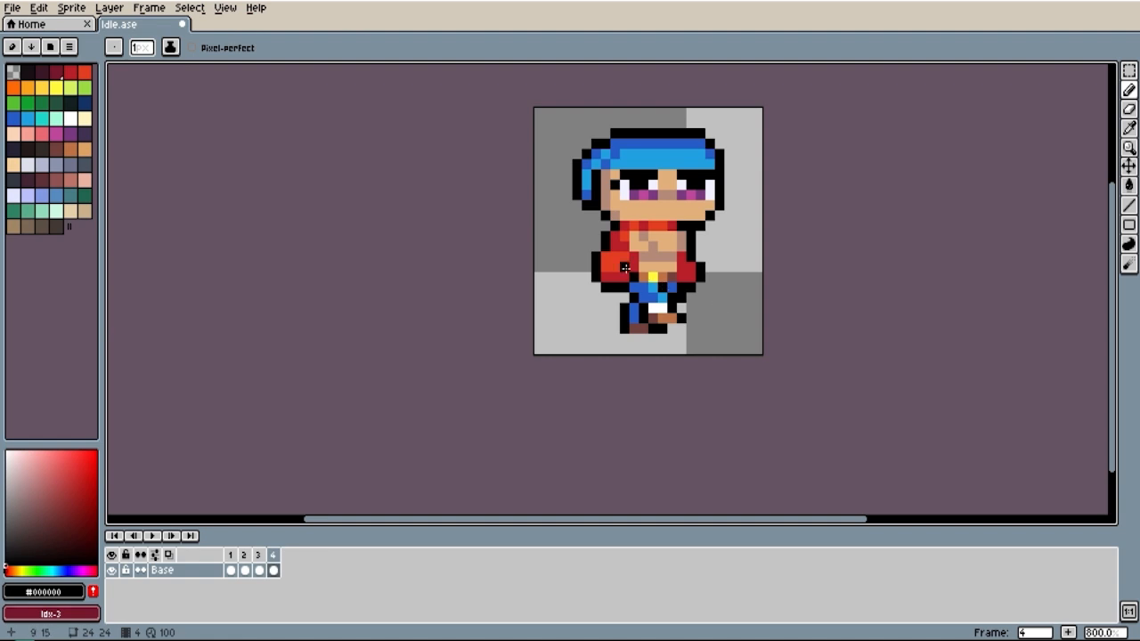
key(m)
mouse_move(593, 242)
mouse_down()
mouse_move(628, 290)
mouse_move(636, 280)
mouse_up()
key(Right)
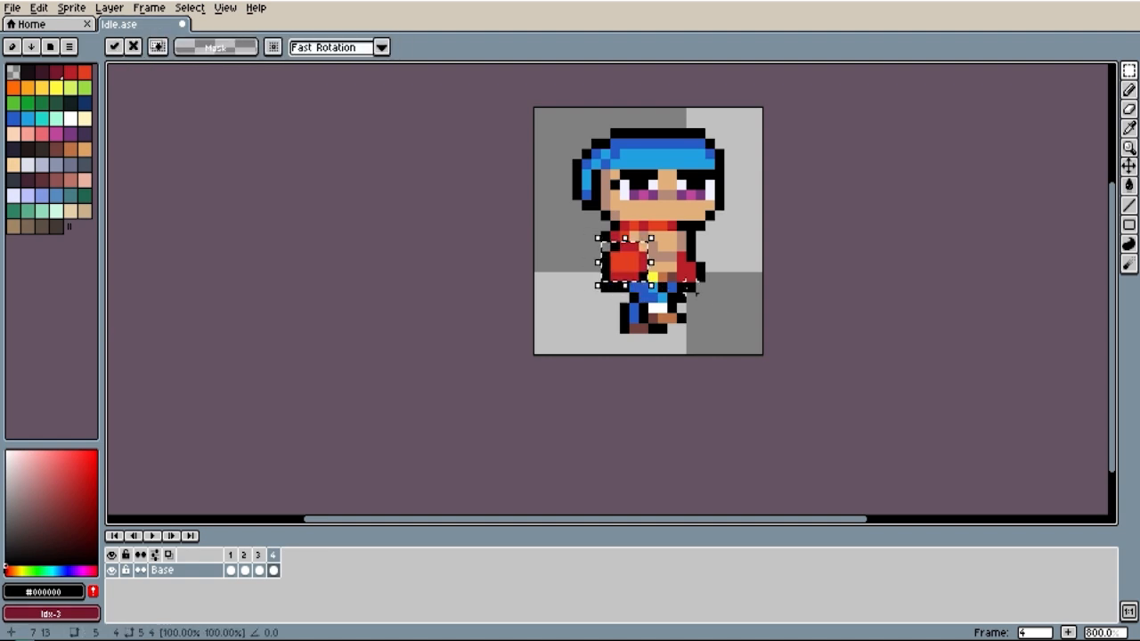
click(672, 277)
scroll(626, 263, up, 2)
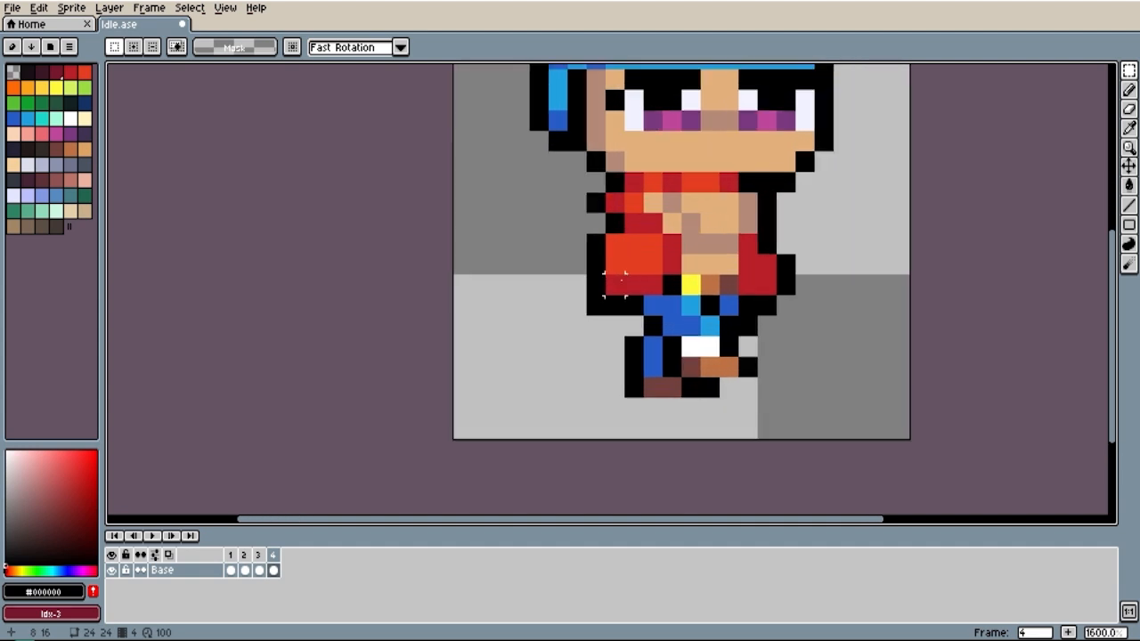
Step: Reshade the front glove with bright red #df3e23 in the middle and dark red #b4202a along its left and bottom edges
key(b)
alt+click(614, 284)
alt+click(647, 262)
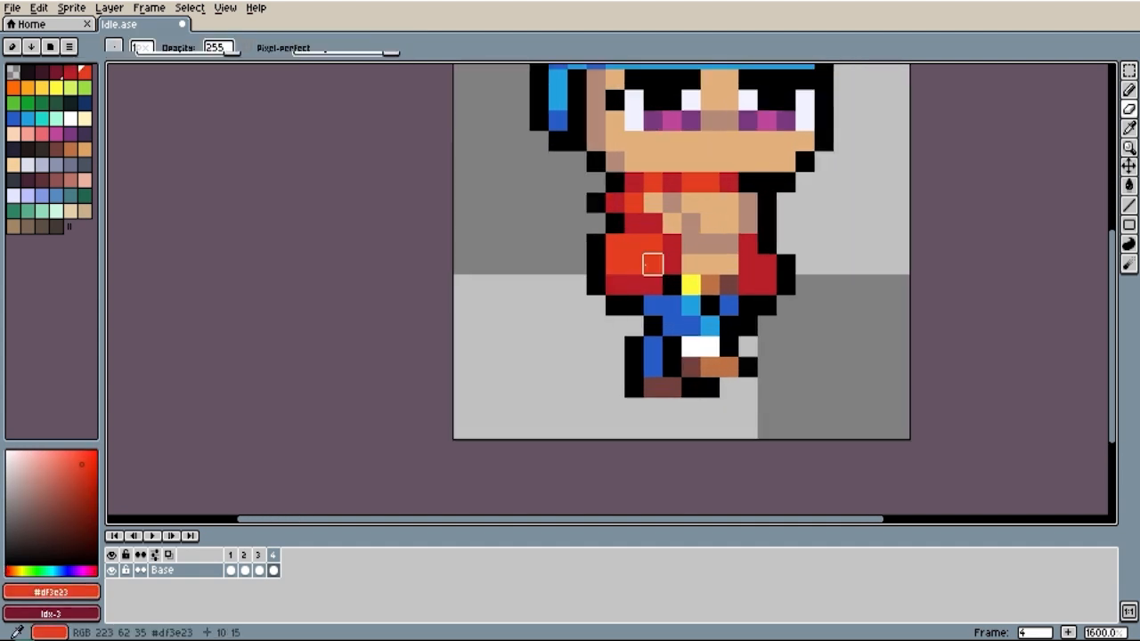
alt+click(623, 278)
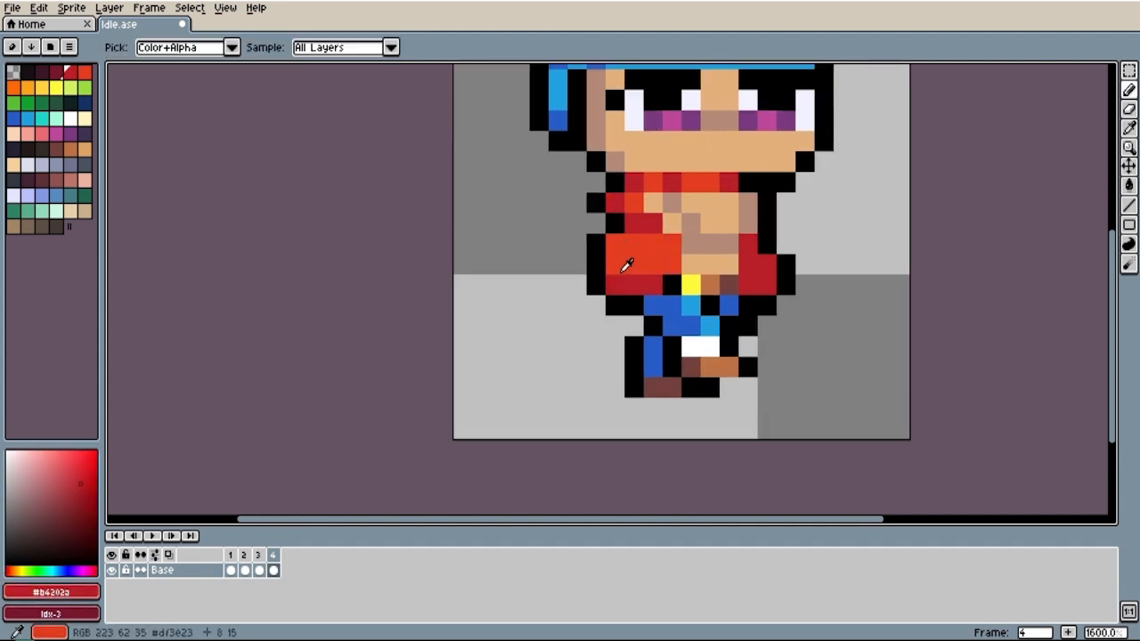
alt+click(622, 270)
alt+click(616, 279)
drag(614, 260, 614, 245)
click(663, 268)
click(665, 277)
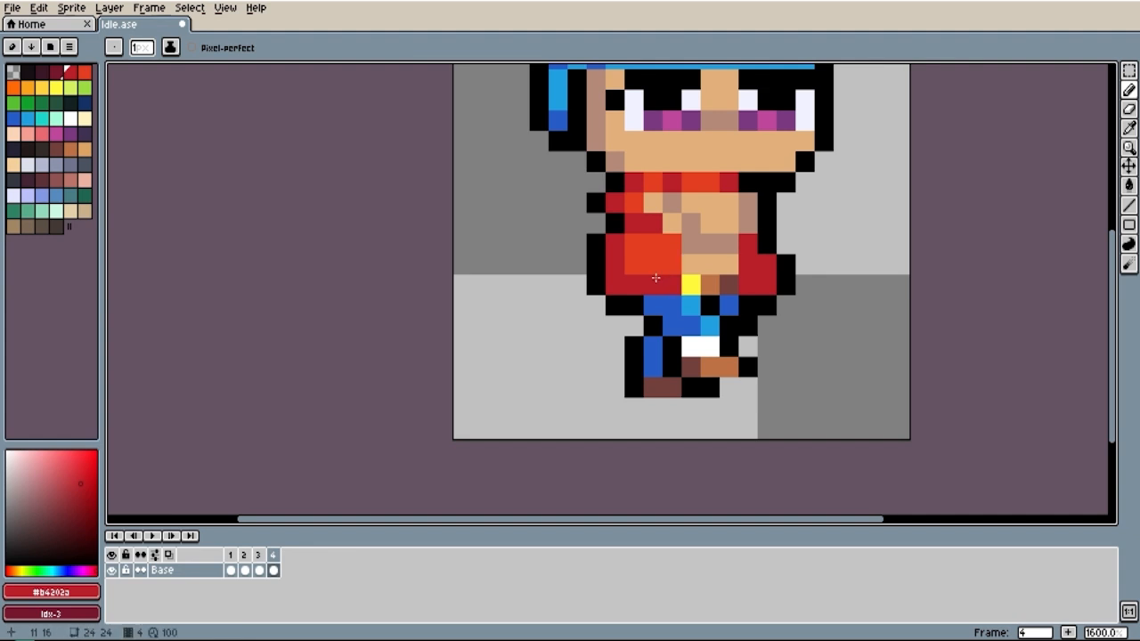
Step: Round the front glove's lower-left corner with a black outline pixel and erase the surplus pixels outside it
alt+click(612, 296)
alt+click(615, 283)
alt+click(614, 297)
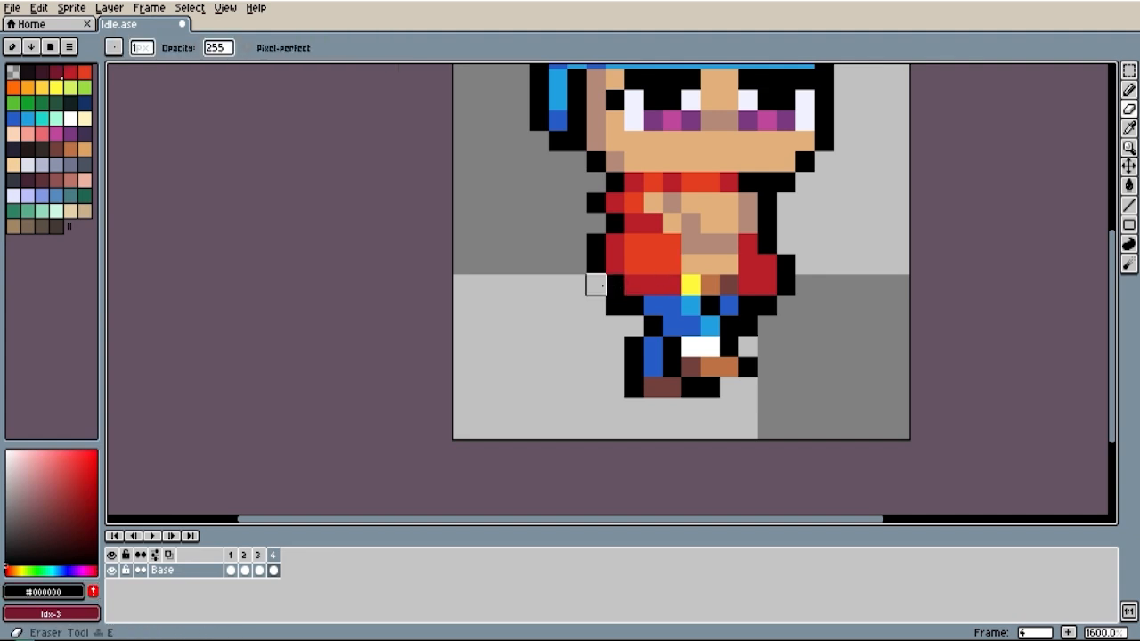
scroll(712, 258, down, 4)
scroll(718, 258, down, 1)
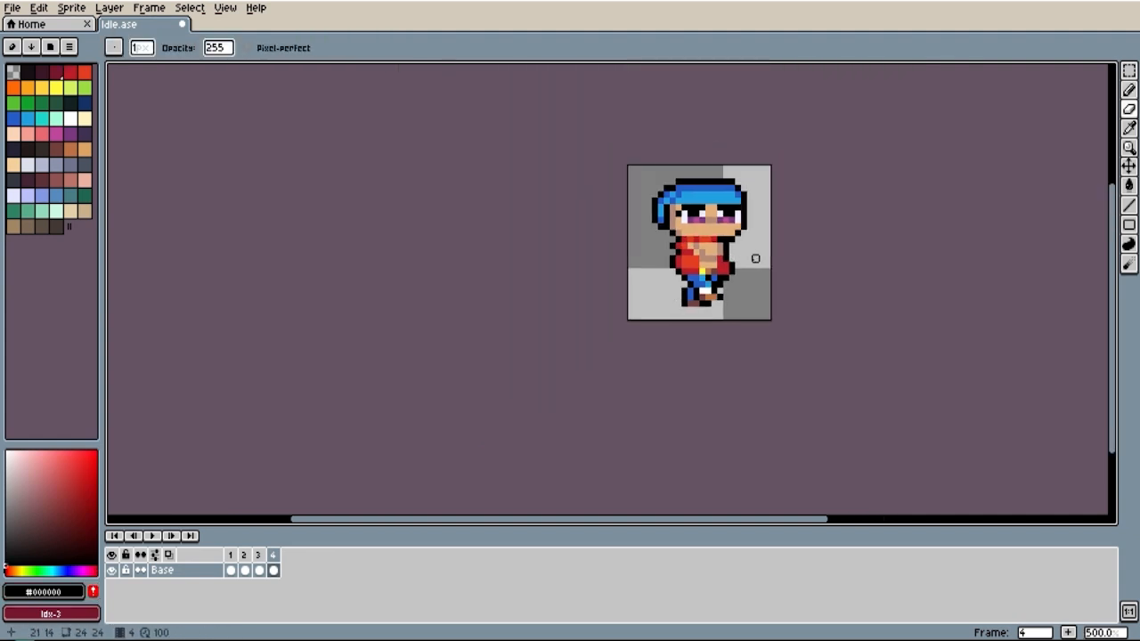
Step: Narrow the far glove to one red column by drawing a straight black outline beside it and erasing the pixels outside
scroll(716, 256, up, 5)
alt+click(703, 242)
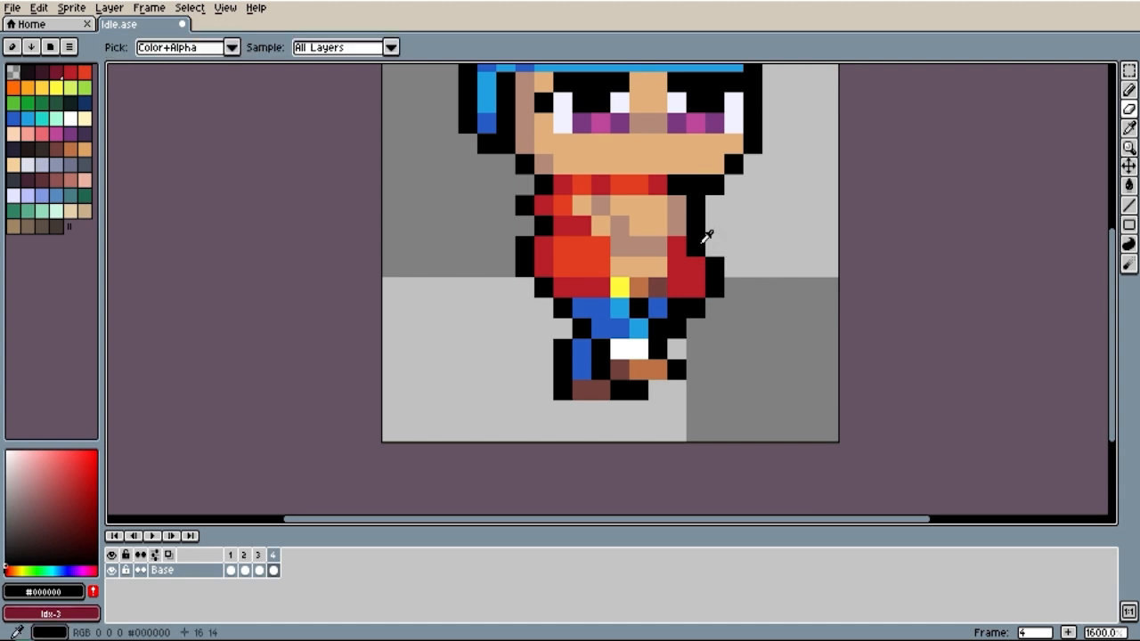
key(b)
drag(699, 254, 708, 307)
key(e)
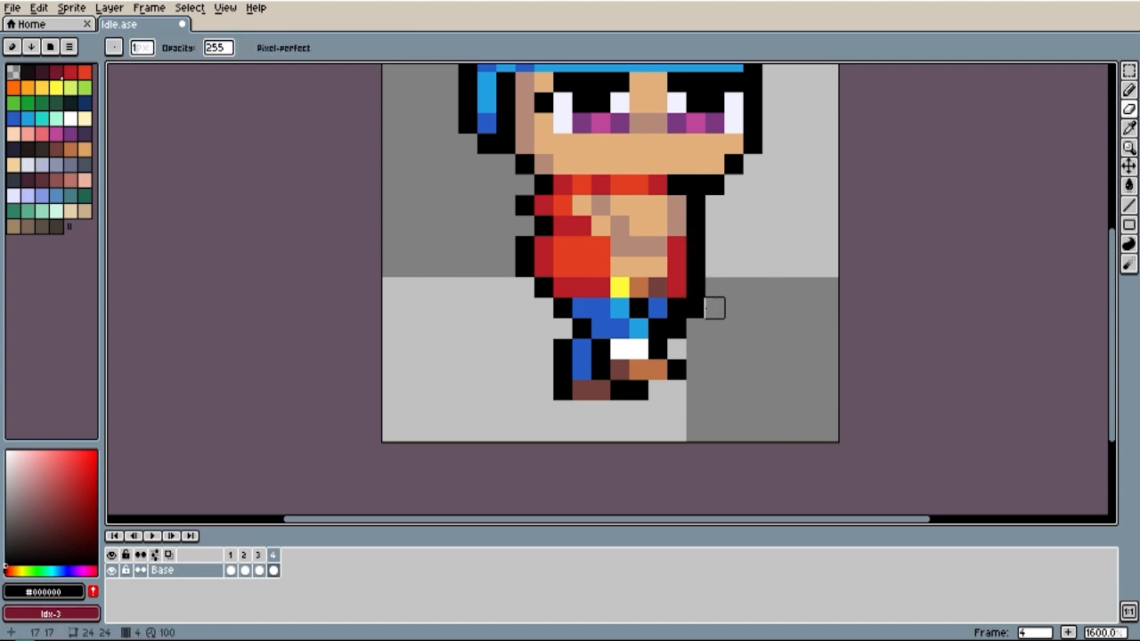
click(696, 308)
scroll(696, 329, down, 5)
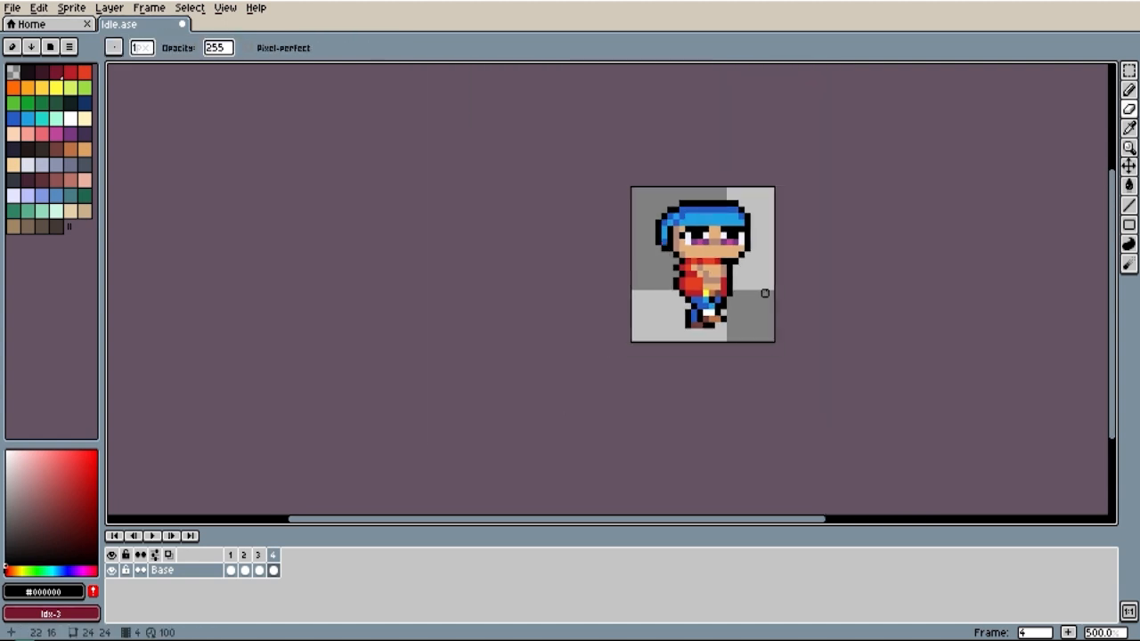
Step: Round off the far arm's black outline at the shoulder and below the glove by trimming its outer corner pixels
scroll(713, 277, up, 4)
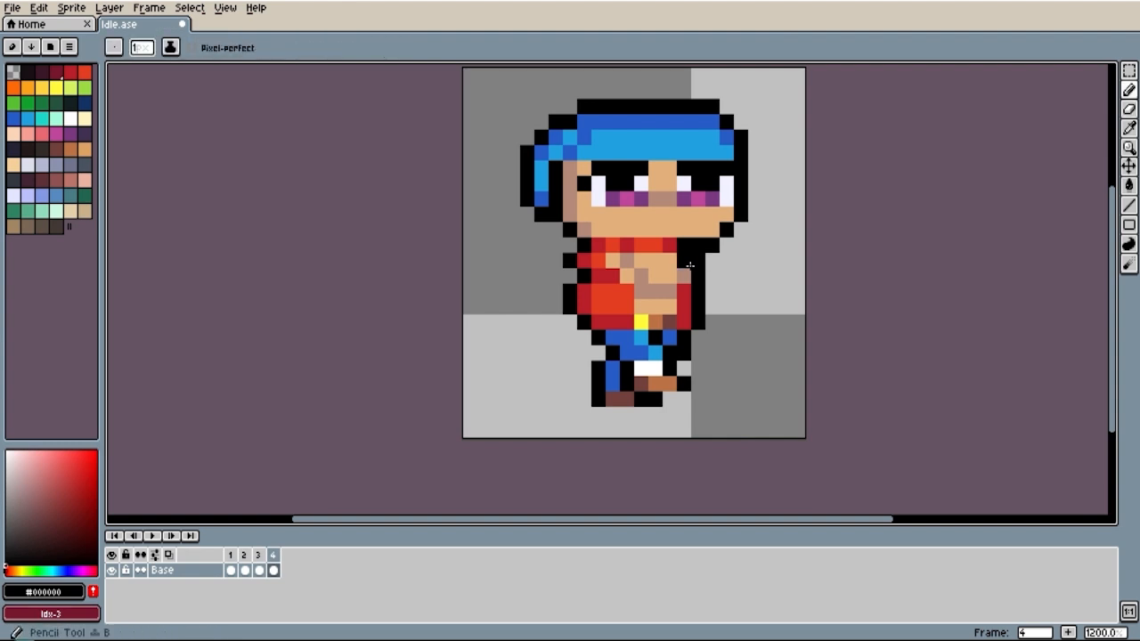
scroll(727, 272, down, 2)
scroll(727, 272, down, 1)
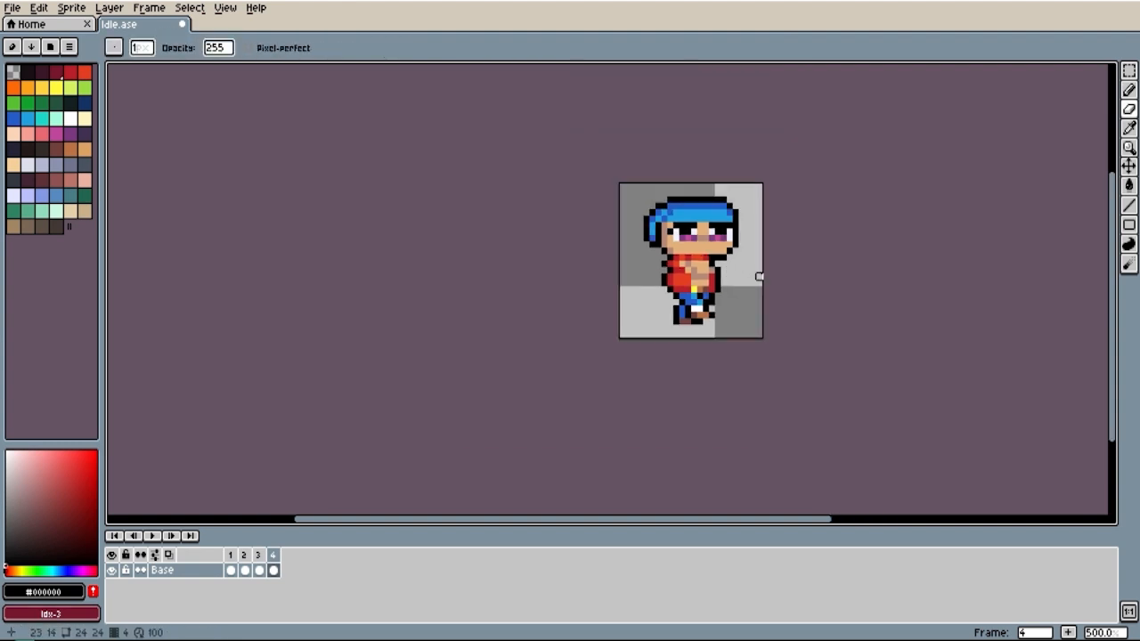
scroll(735, 272, up, 4)
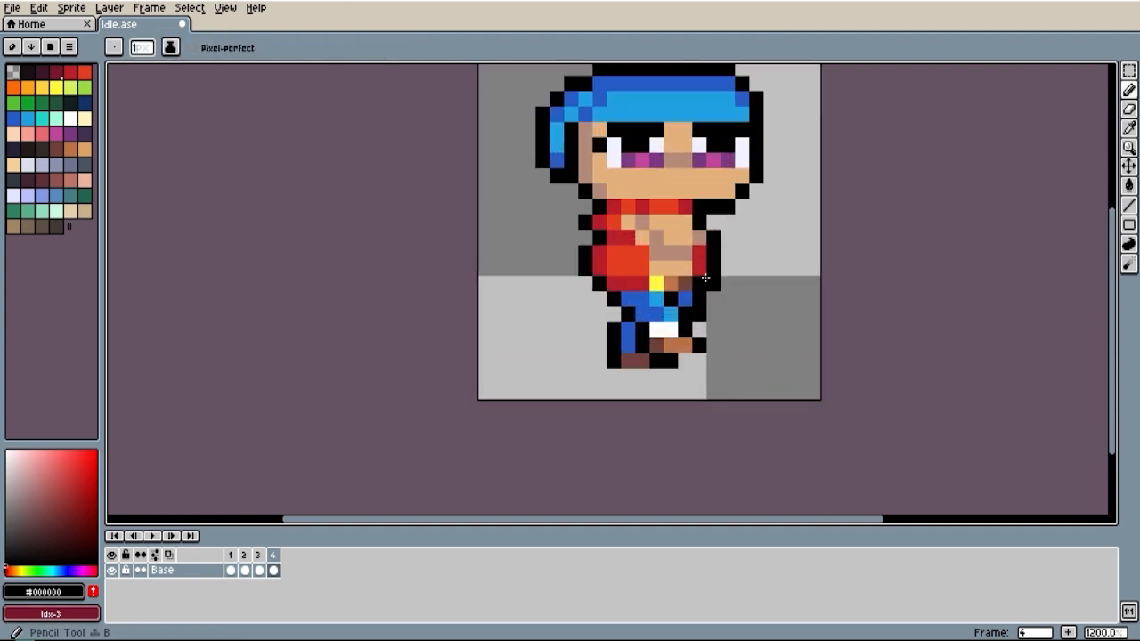
scroll(683, 415, down, 2)
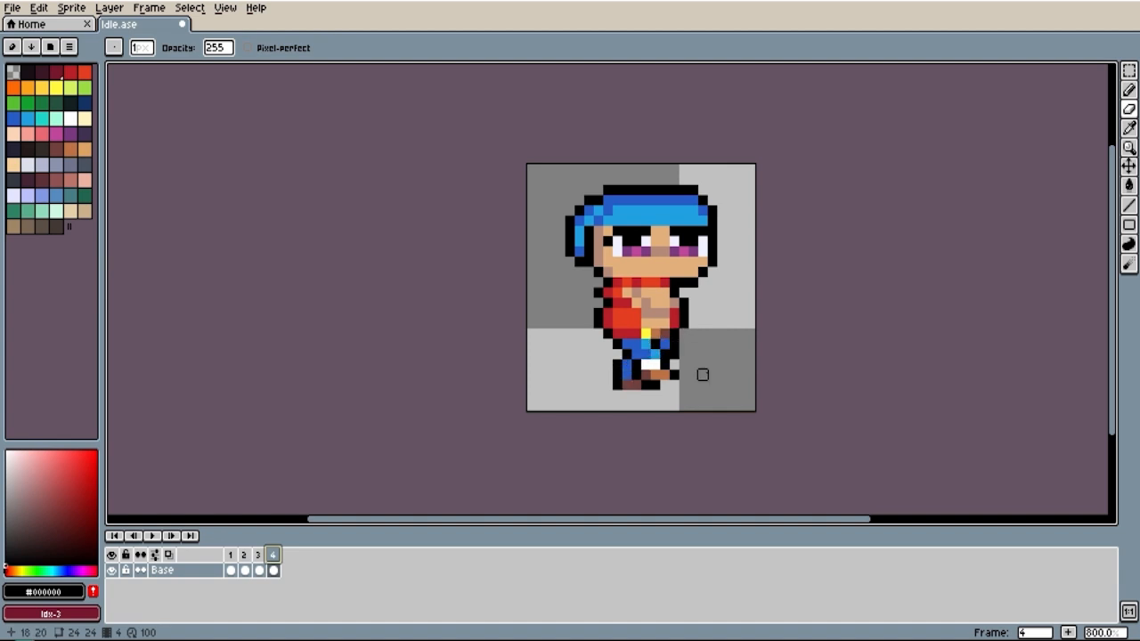
scroll(757, 294, up, 2)
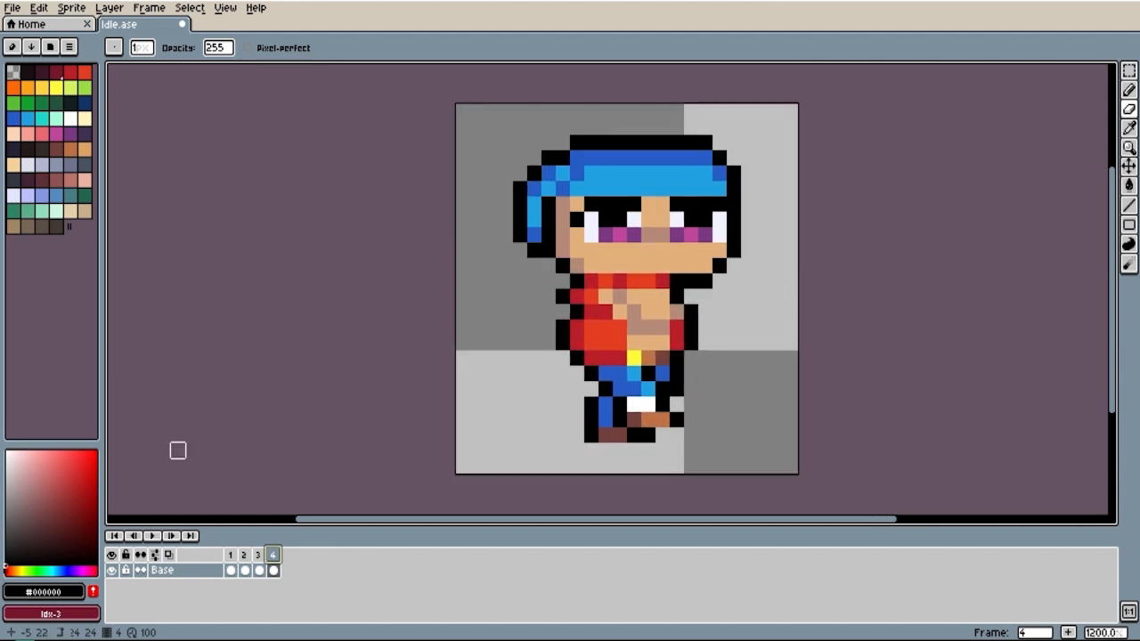
Step: Play the animation and step through frames 1 to 4 to check how the pose changes
click(155, 538)
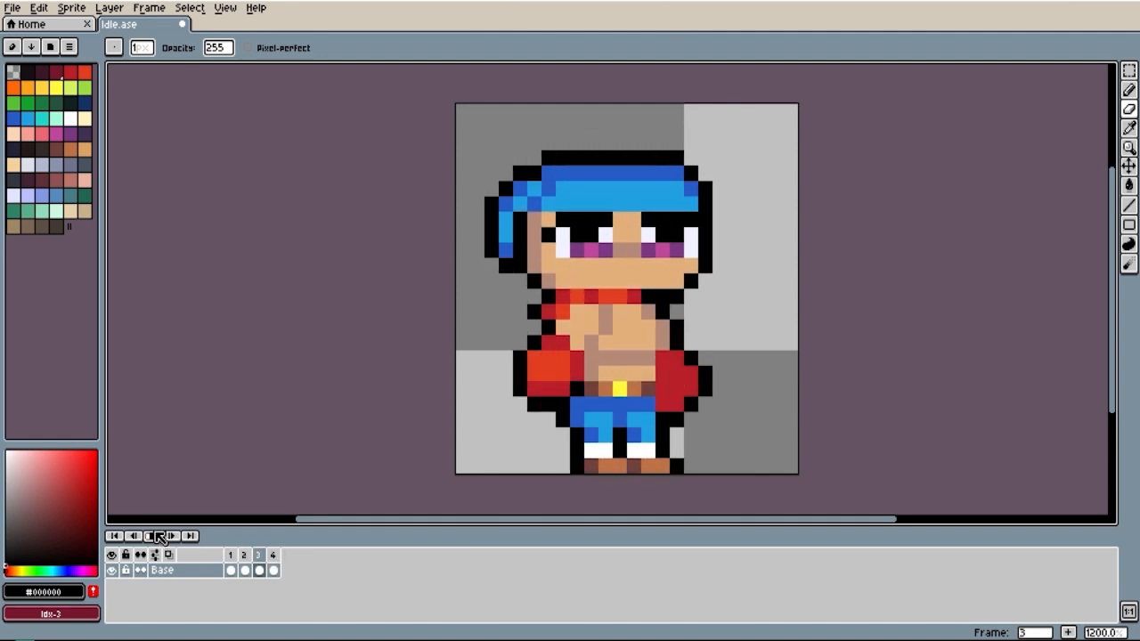
drag(153, 525, 154, 522)
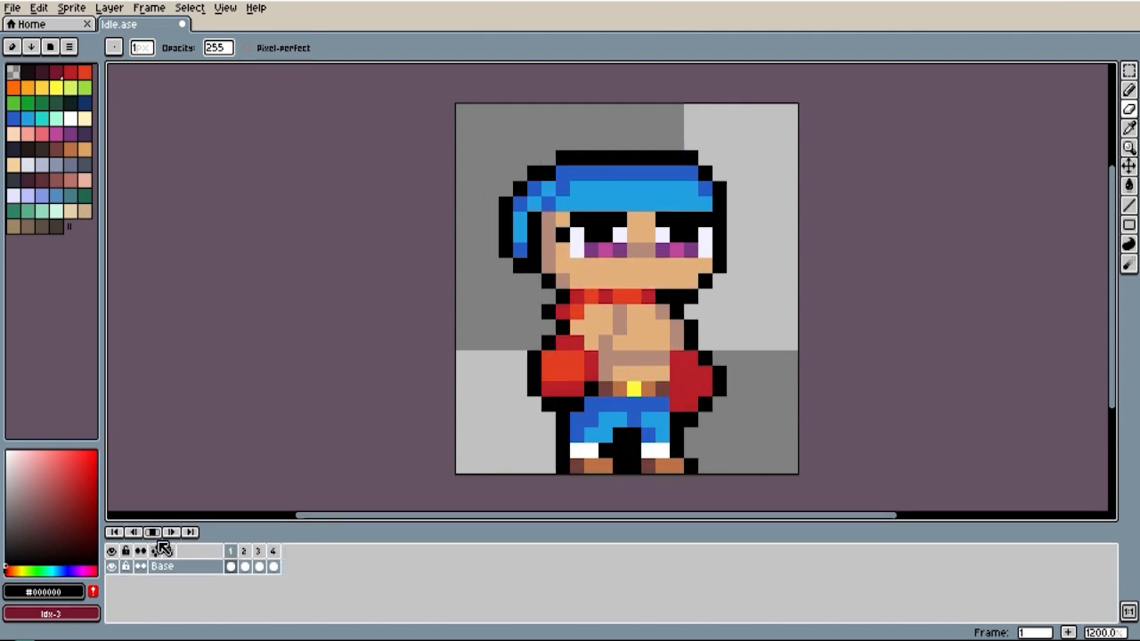
click(230, 552)
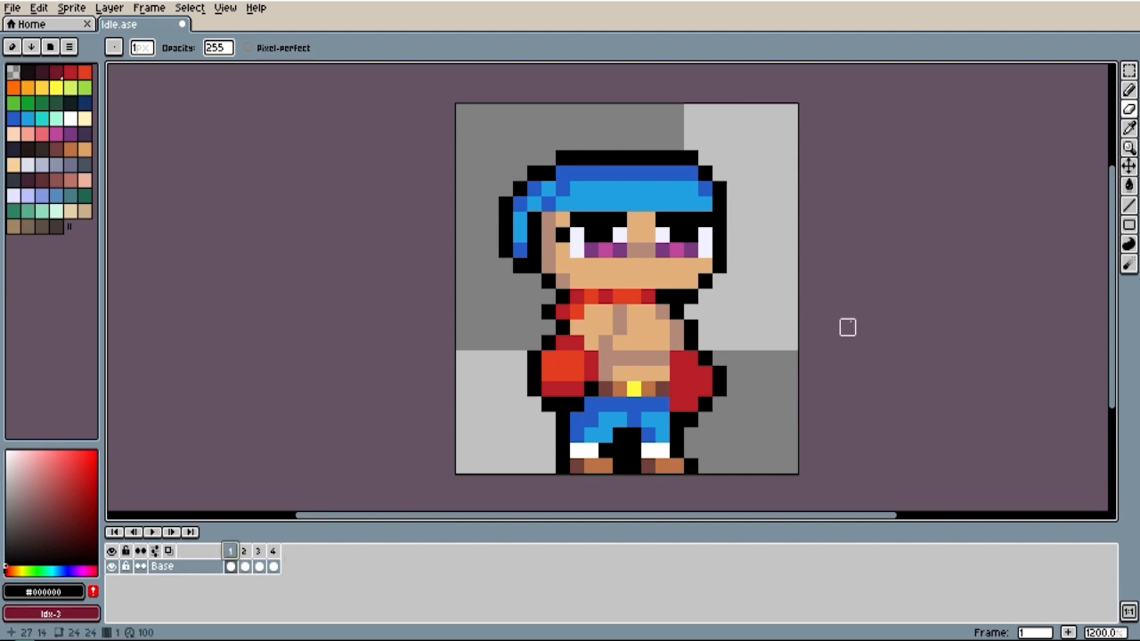
key(period)
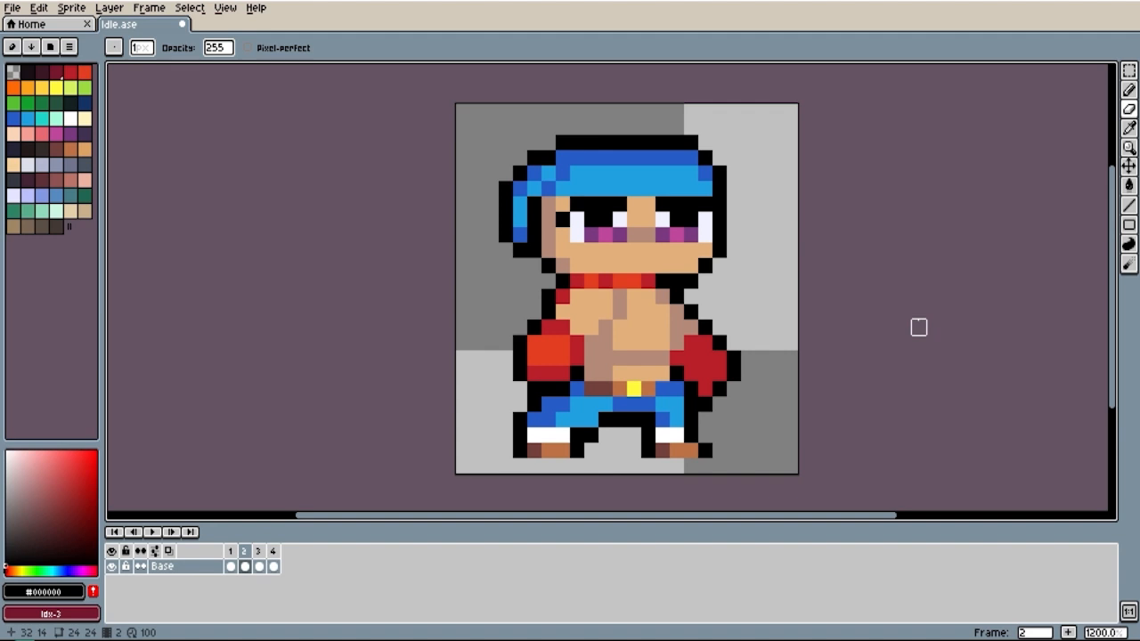
key(Right)
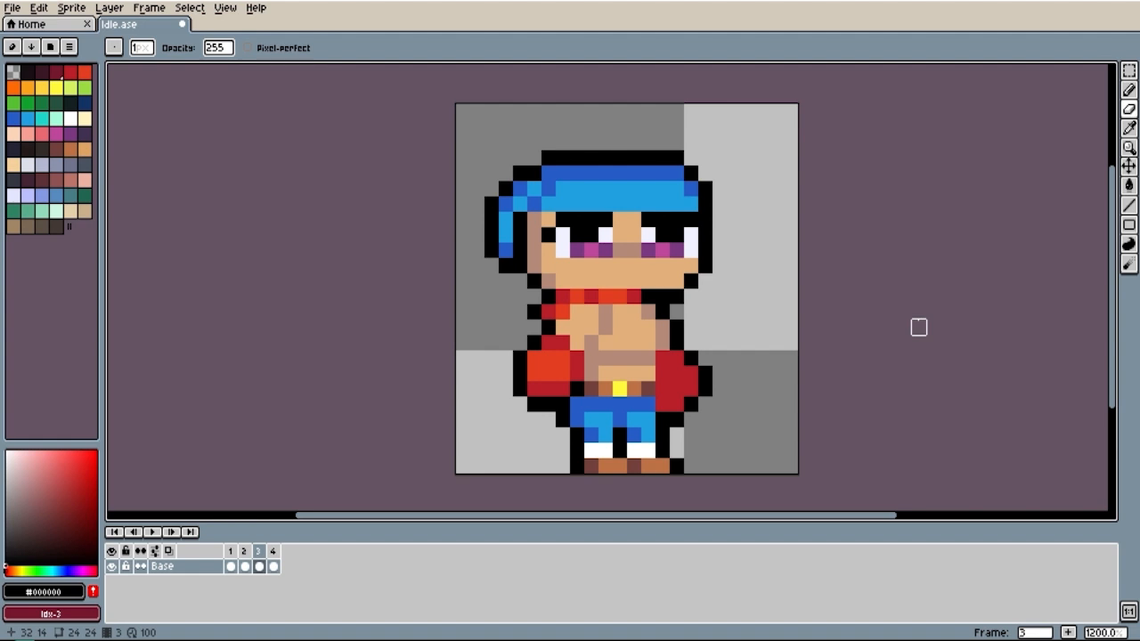
key(Right)
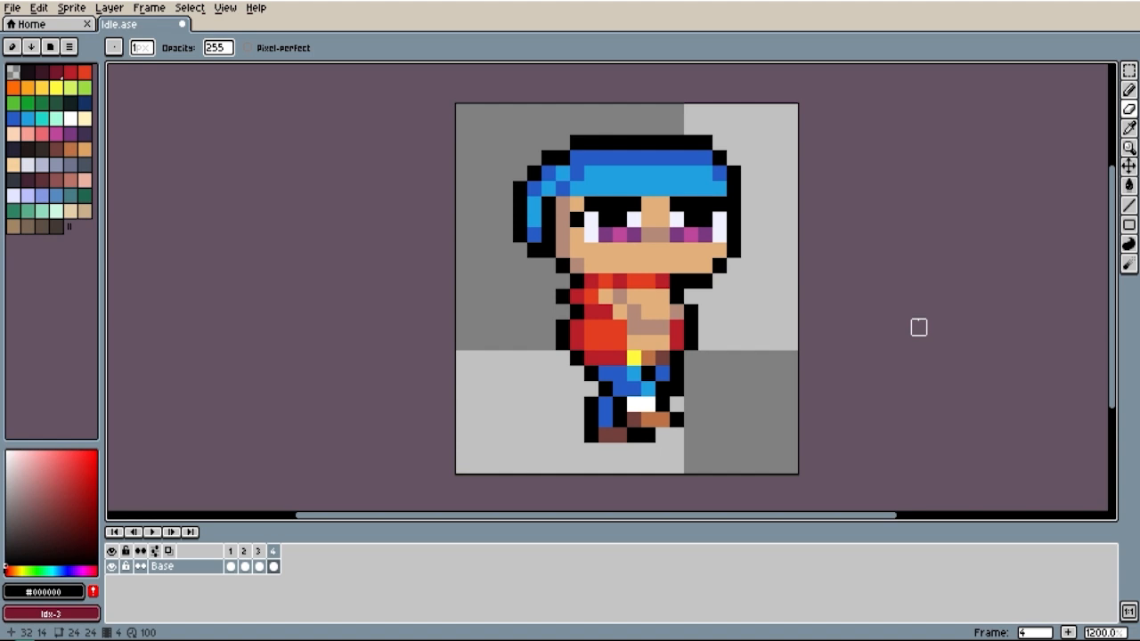
click(158, 526)
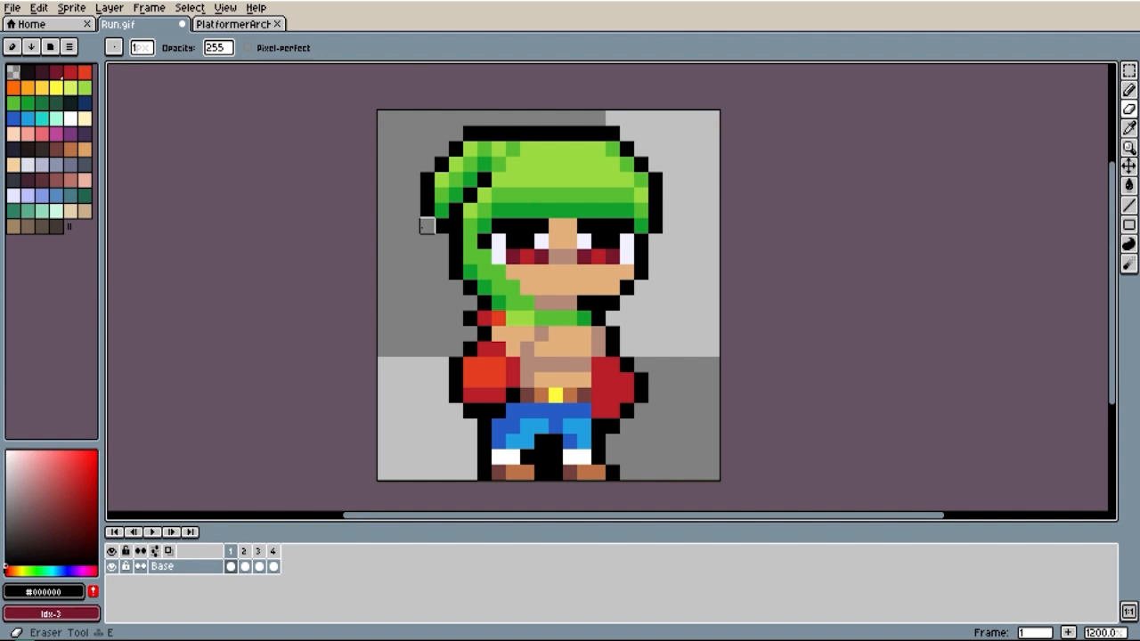
Step: Recolour the green-capped fighter's bare chest in Run.gif as a green shirt using #9cdb43 and #59c135, and touch up frame 3
key(ctrl+a)
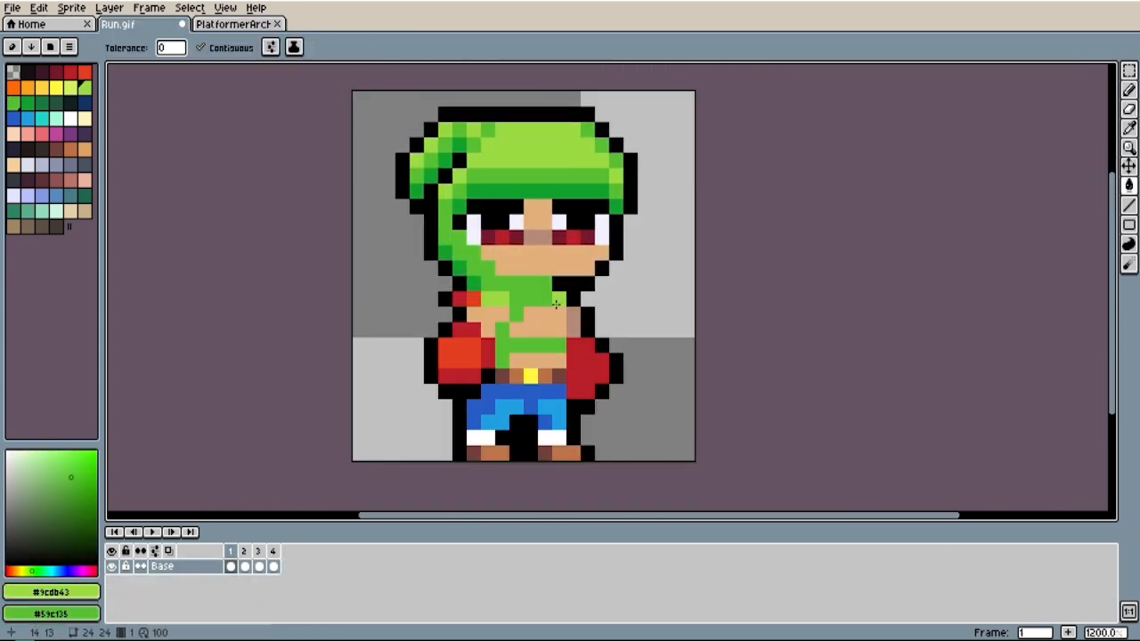
click(576, 322)
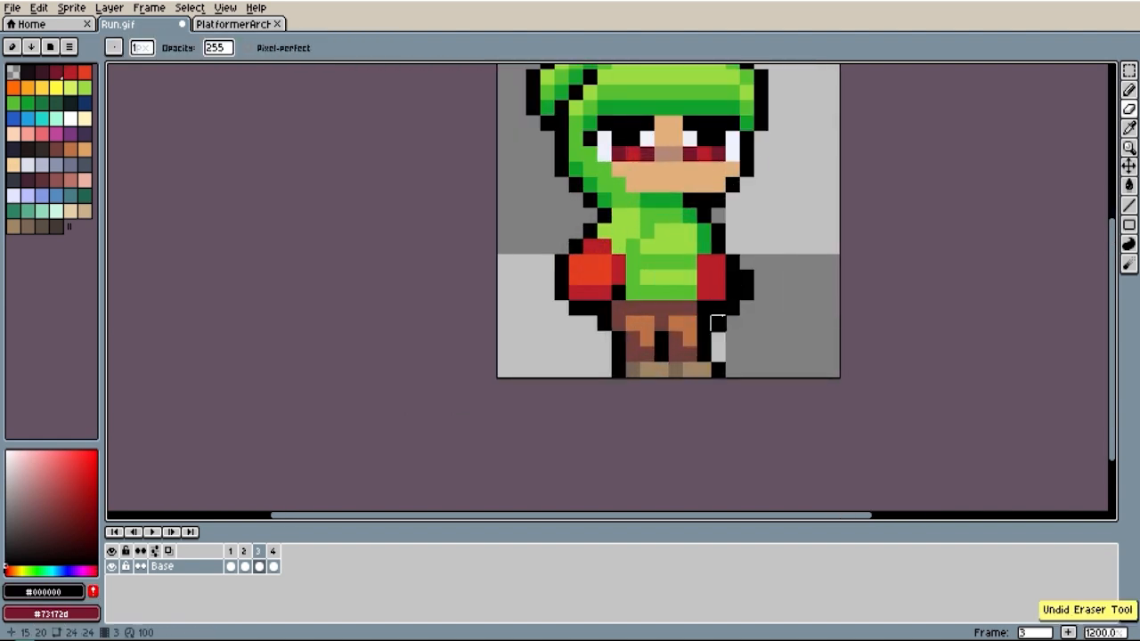
click(593, 229)
Step: Add off-white #f1f2ff highlight pixels to the dark red gloves across the frames and play the animation
key(b)
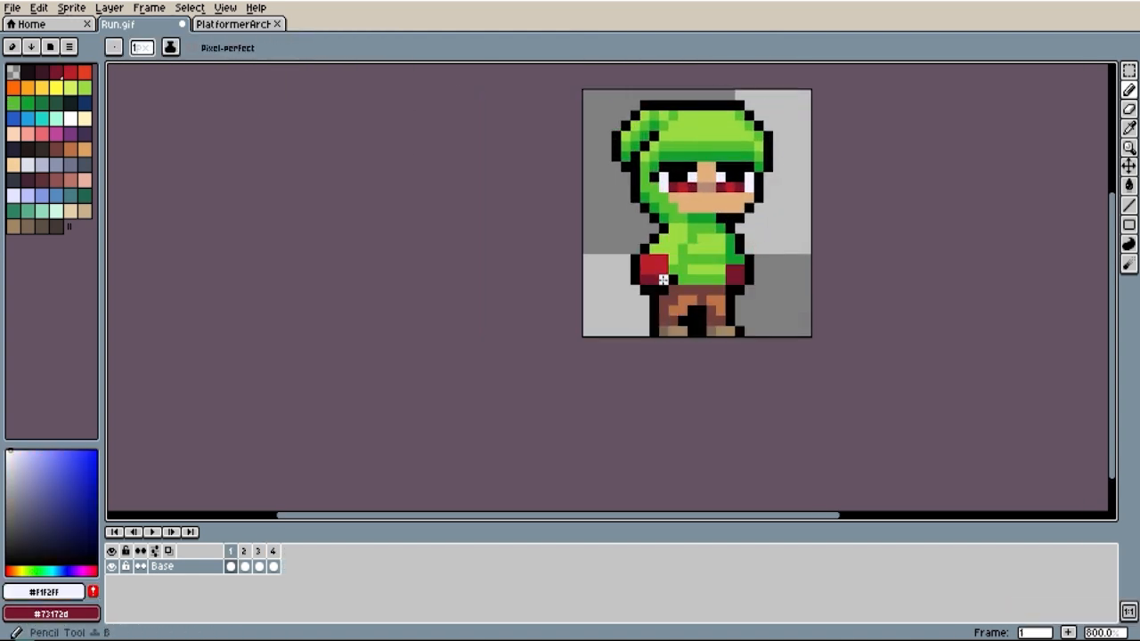
click(233, 25)
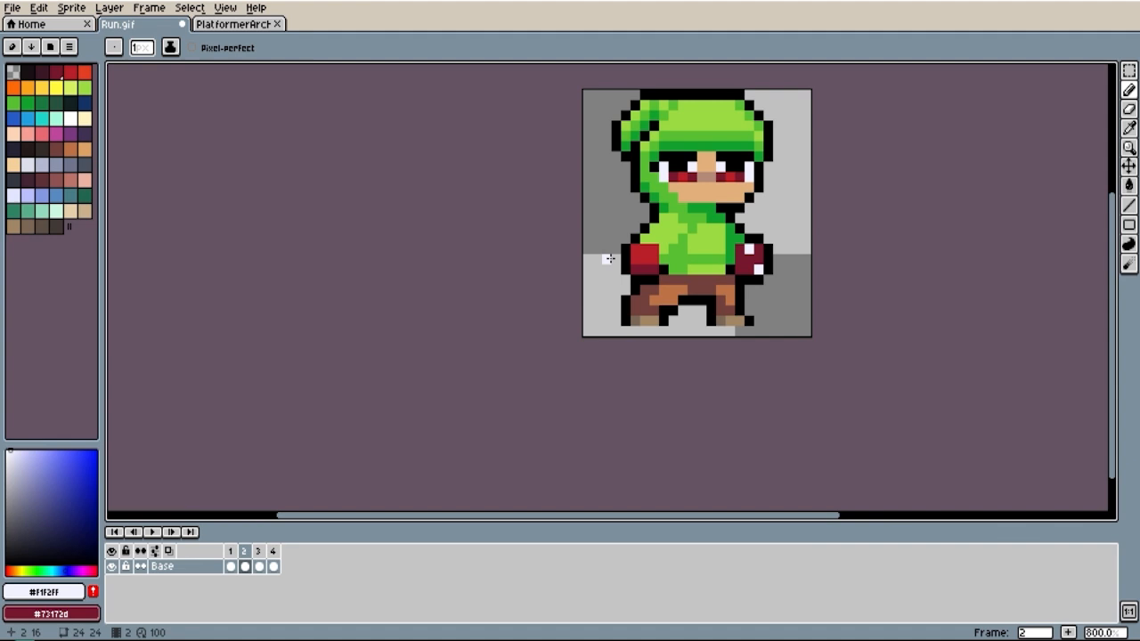
key(i)
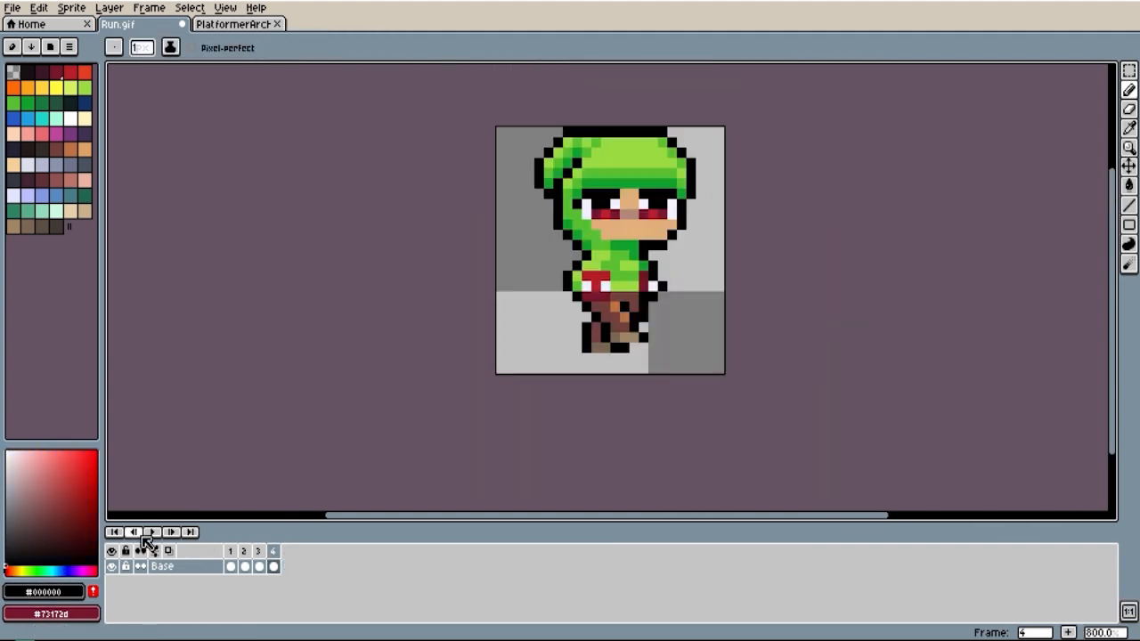
click(150, 533)
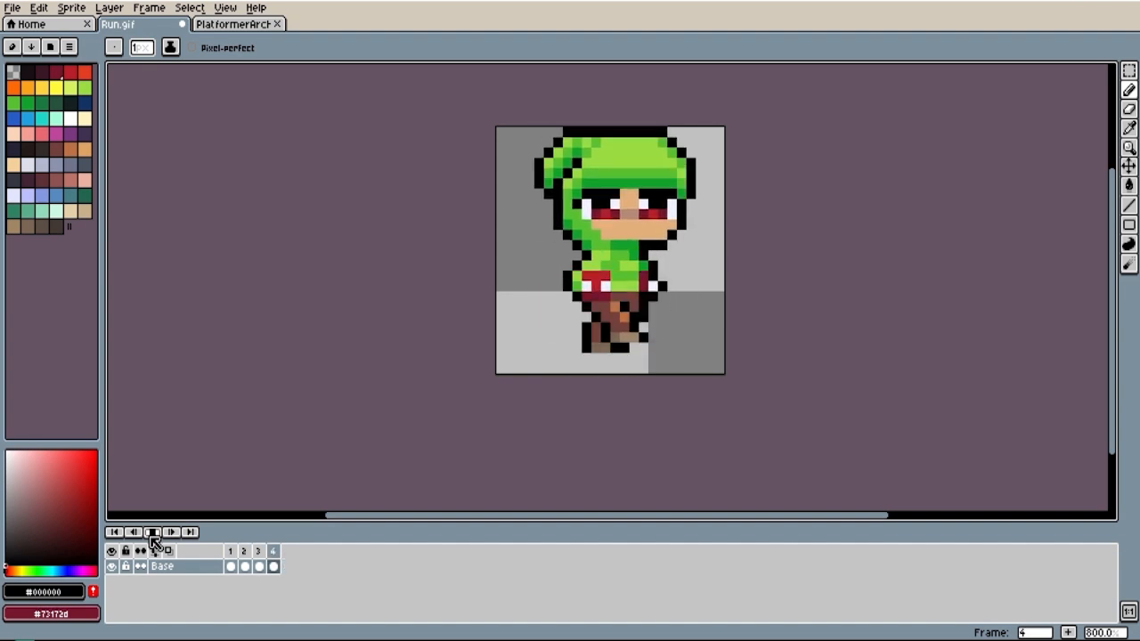